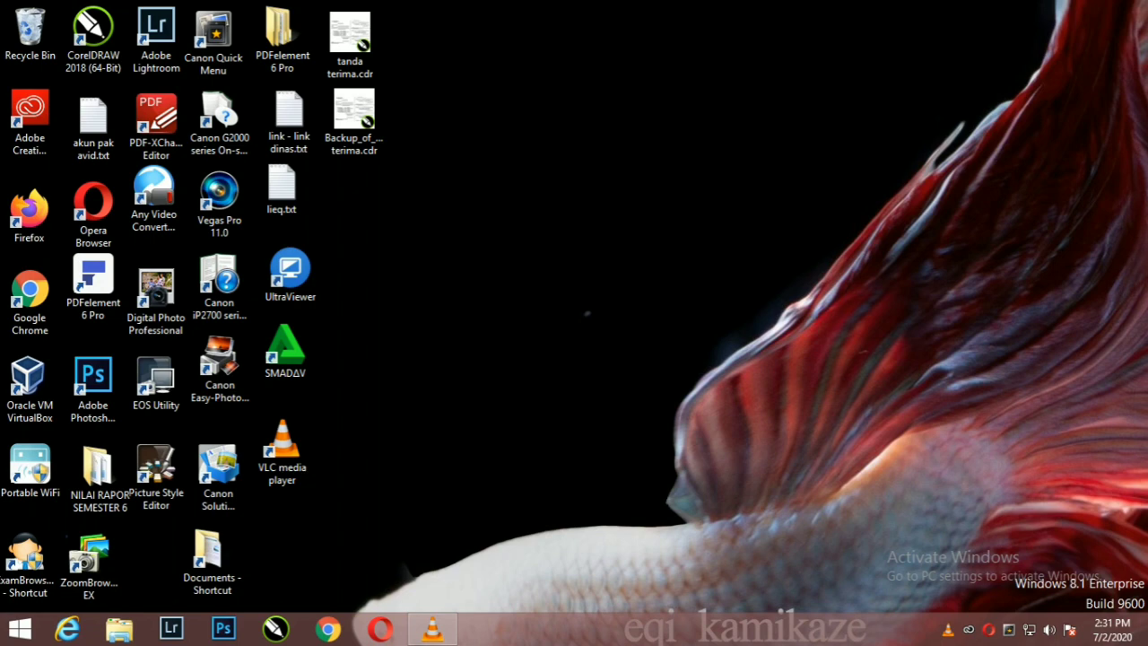
Step: Open Google Chrome and go to the BPOPP online site at onlinebpopp.disdikjatim.com
left_click(329, 629)
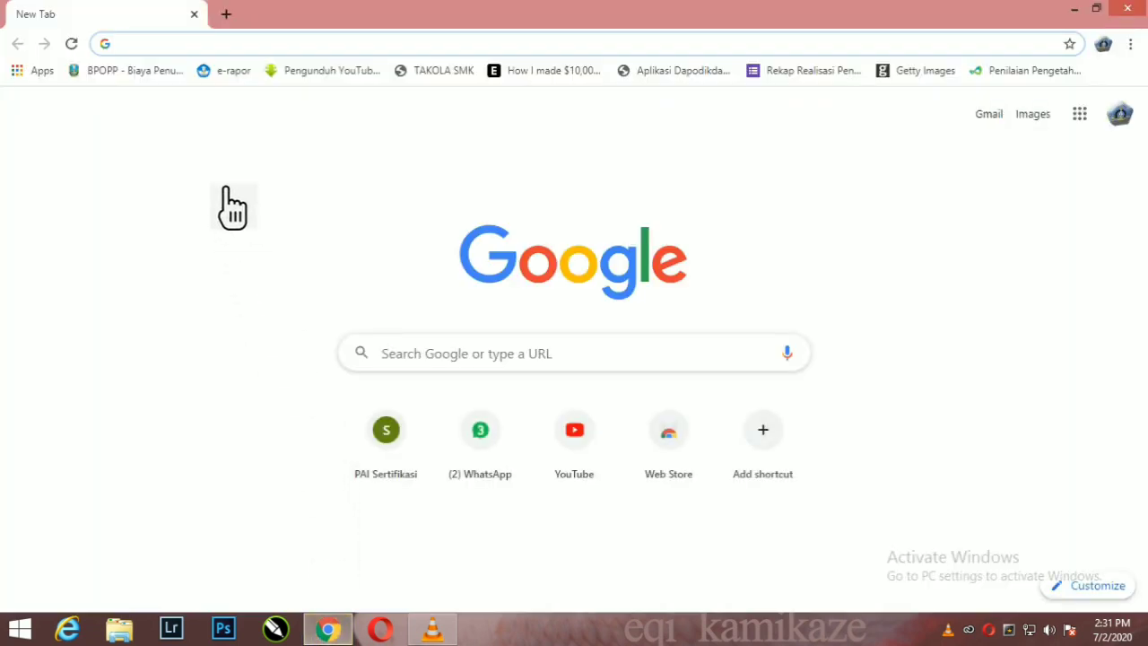
type("o")
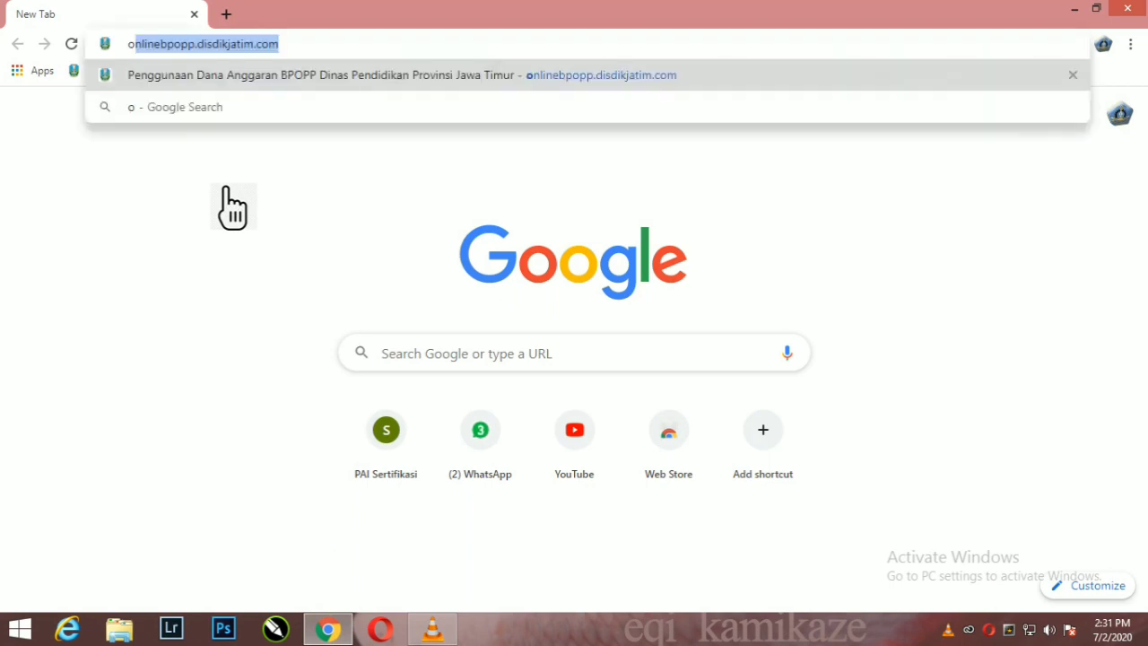
key("Return")
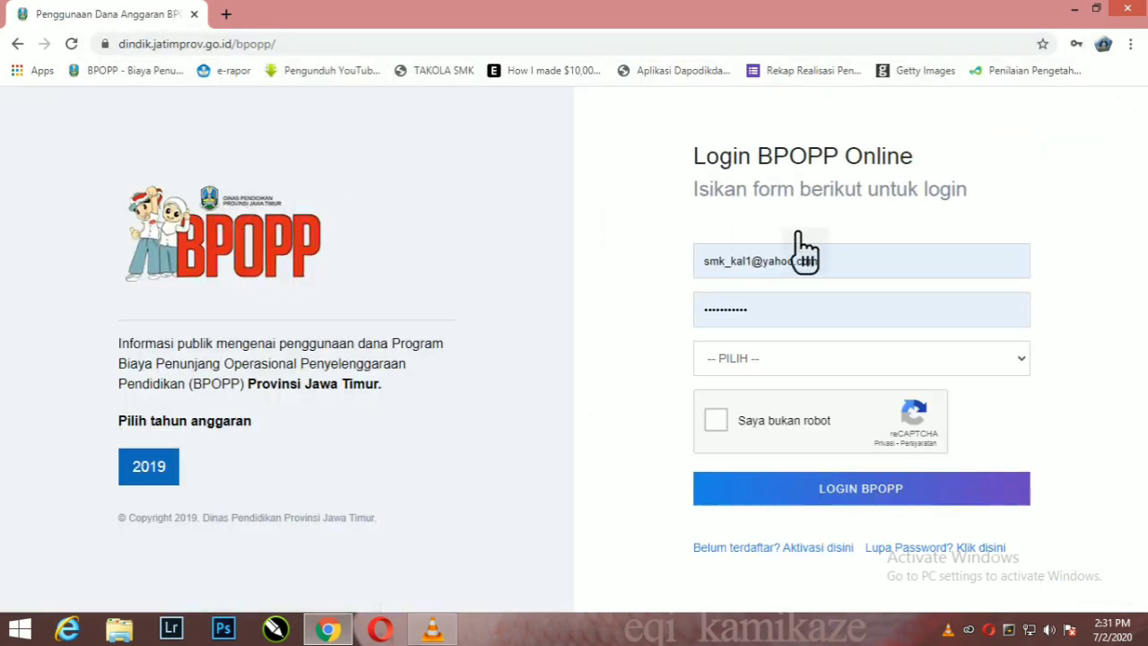
Step: Log in with the saved school credentials as LEMBAGA SEKOLAH SMA/SMK, completing the "Saya bukan robot" check
left_click(852, 287)
left_click(852, 287)
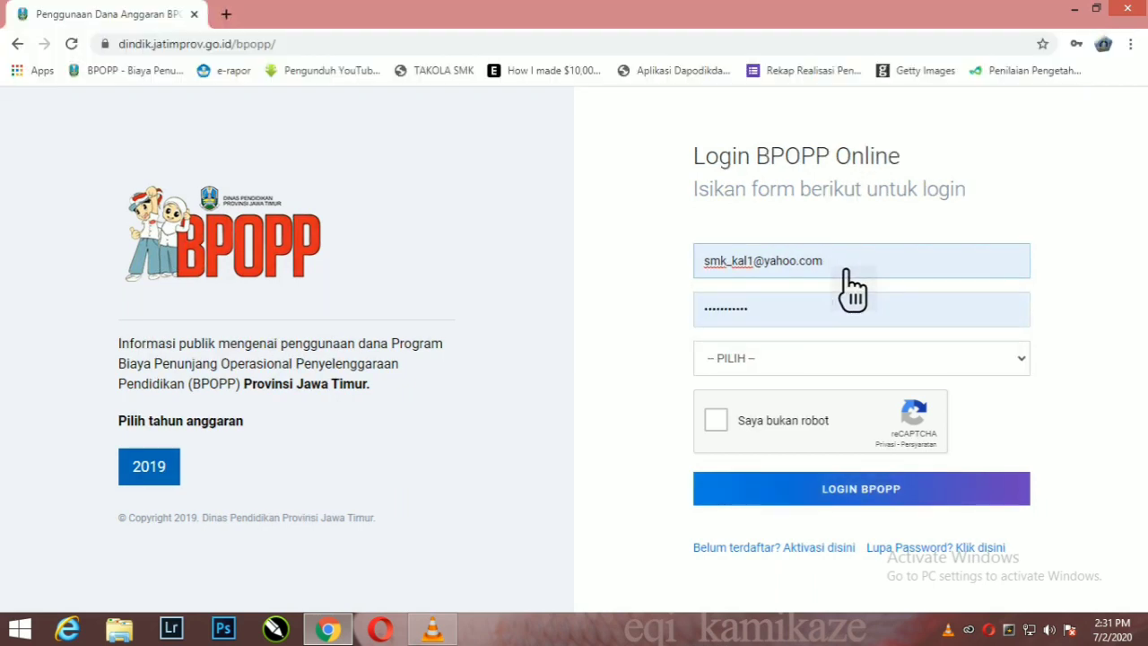
left_click(816, 318)
left_click(673, 338)
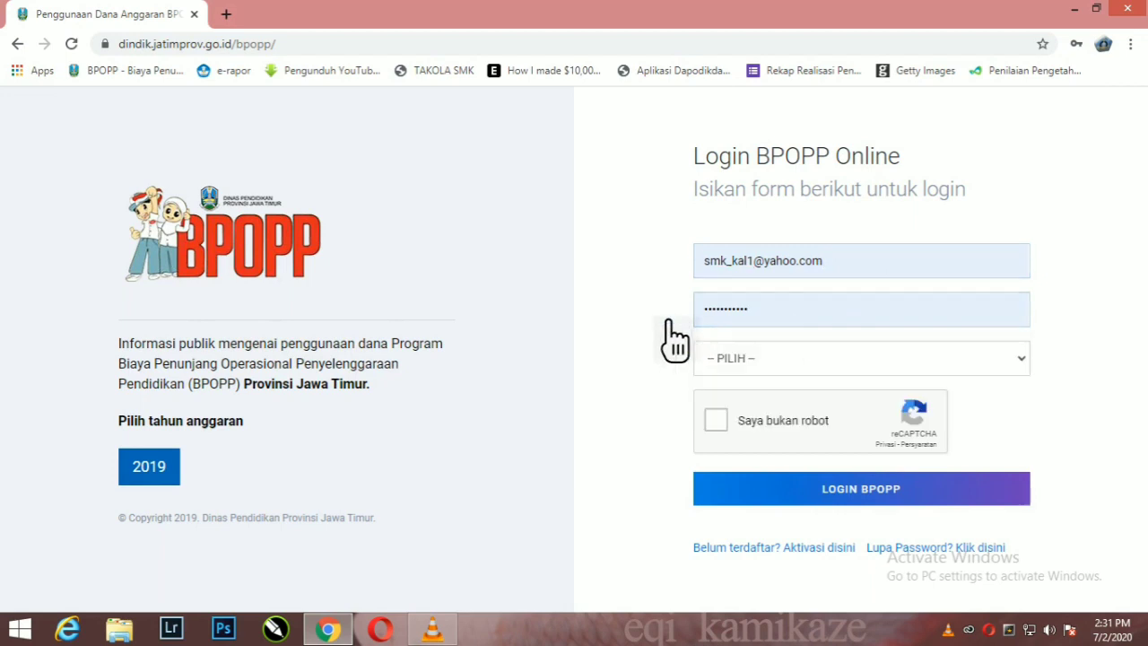
left_click(777, 360)
left_click(791, 398)
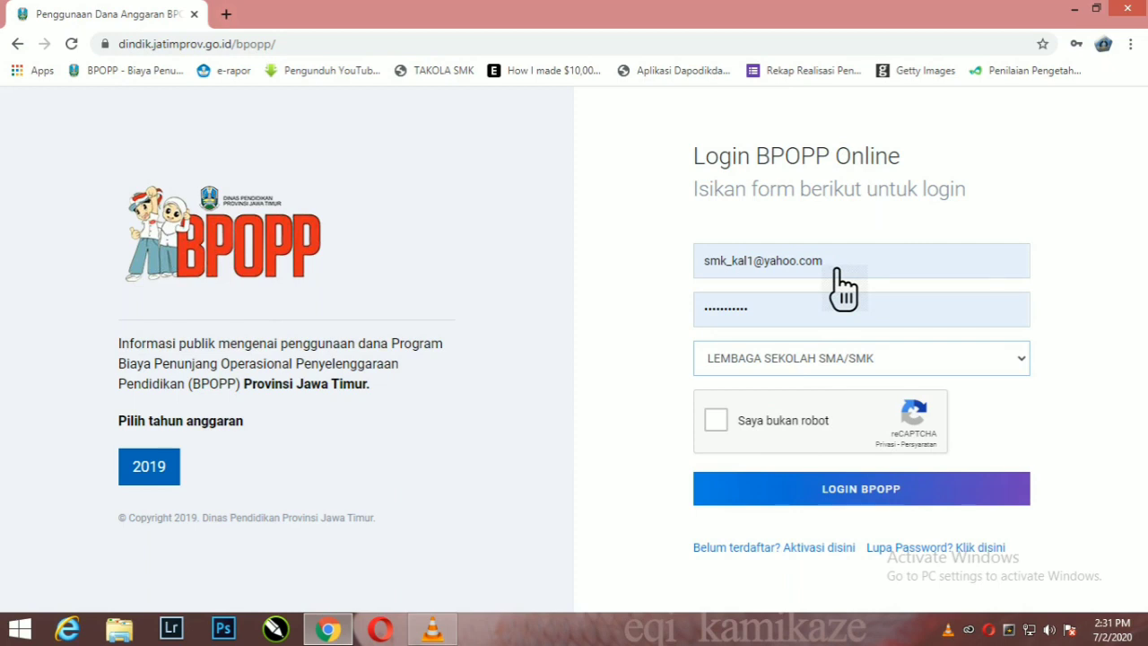
left_click(735, 430)
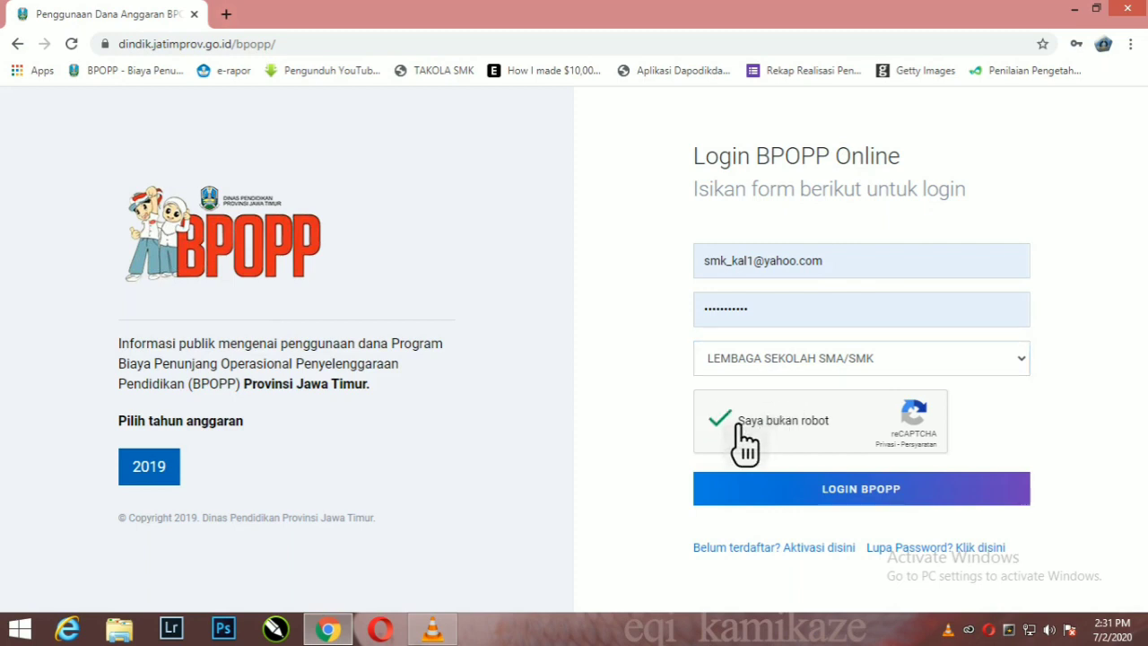
left_click(840, 504)
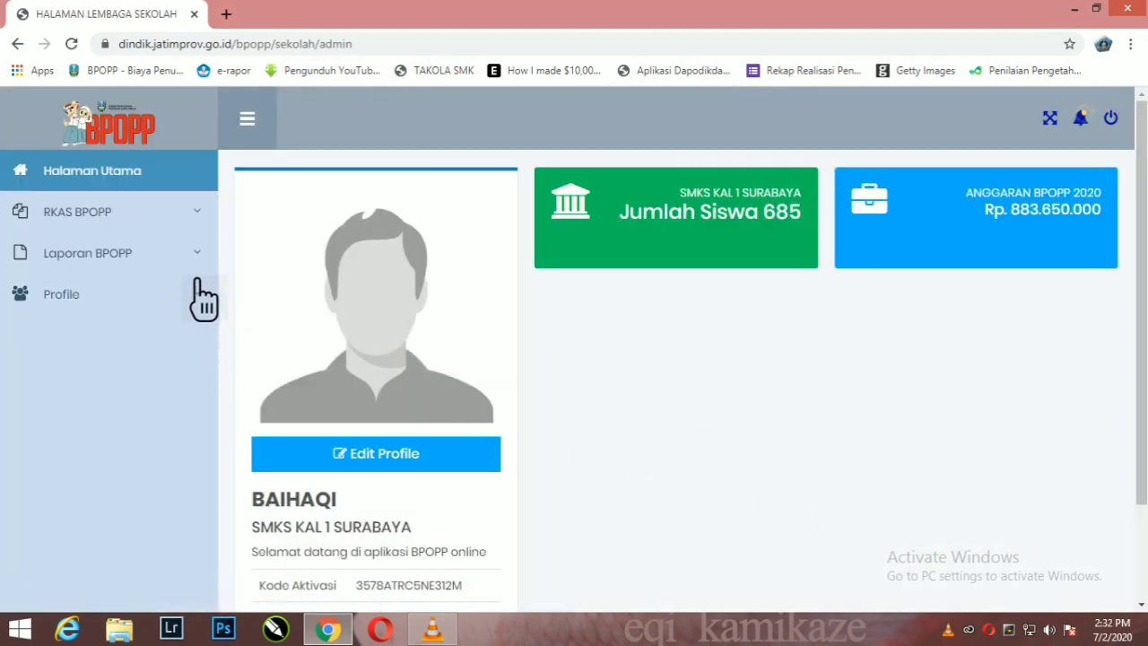
Step: Open the Pencairan BPOPP disbursement recording form for budget year 2020
left_click(193, 217)
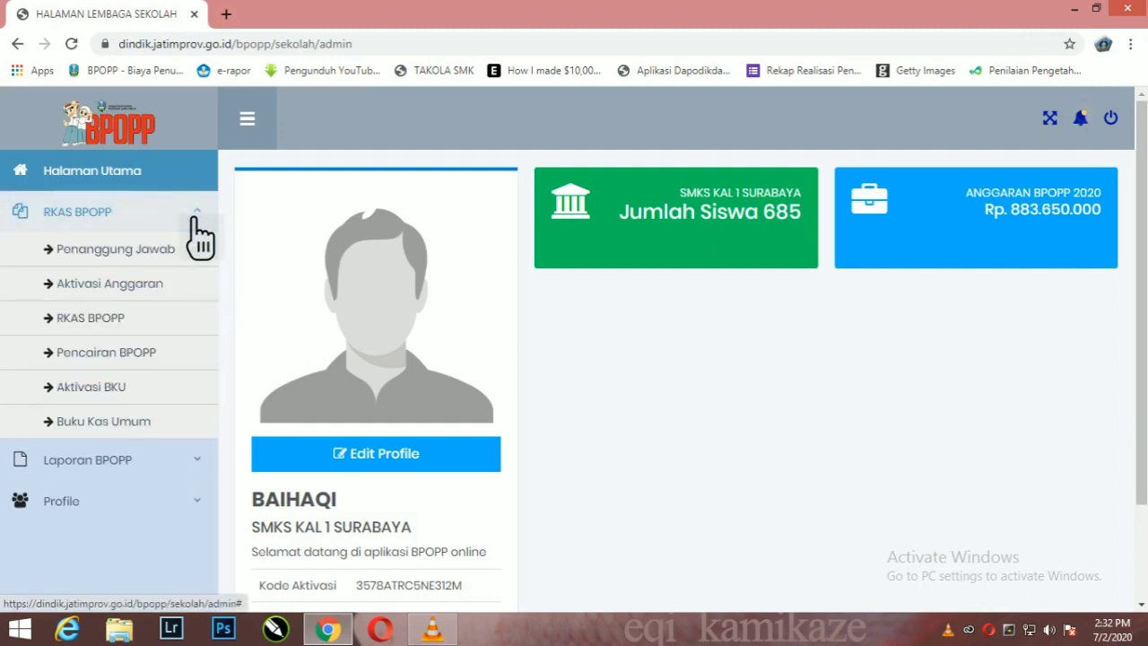
left_click(166, 352)
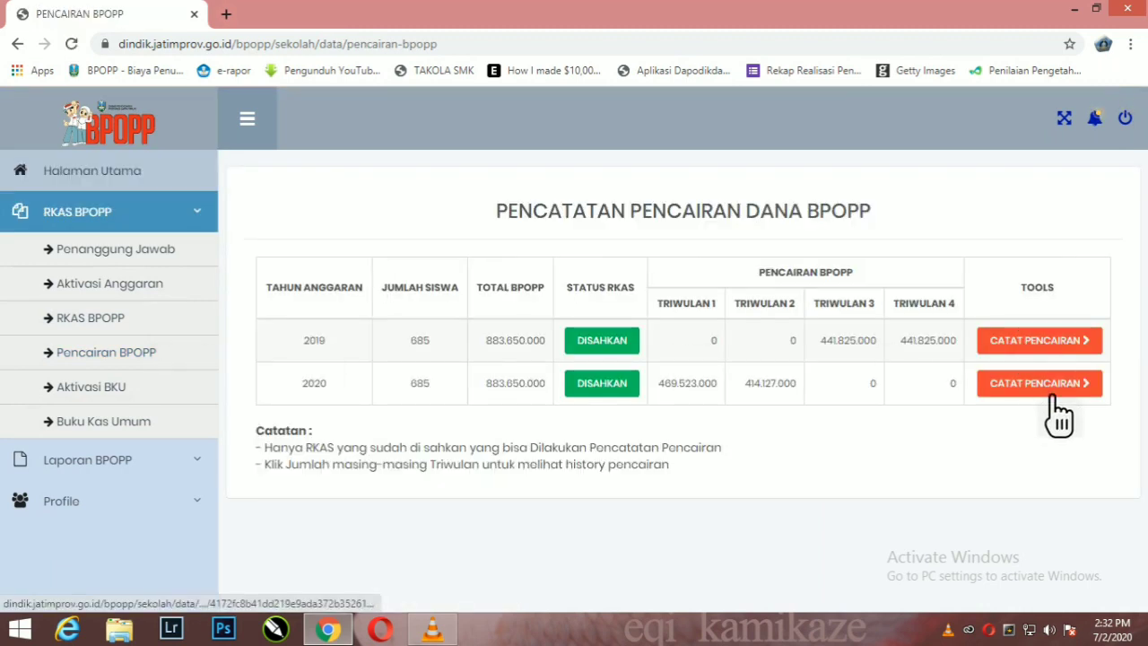
left_click(1056, 395)
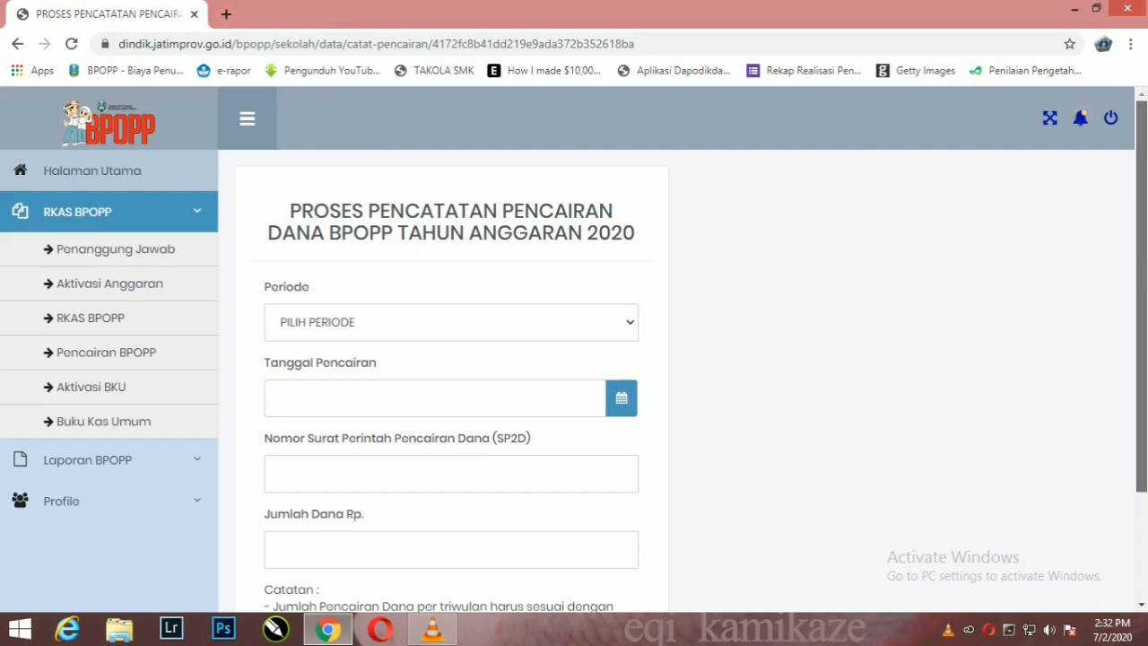
Step: Set the disbursement period to TRIWULAN 1 and the Tanggal Pencairan to 17-06-2020
scroll(1141, 314, "down", 1)
left_click(634, 240)
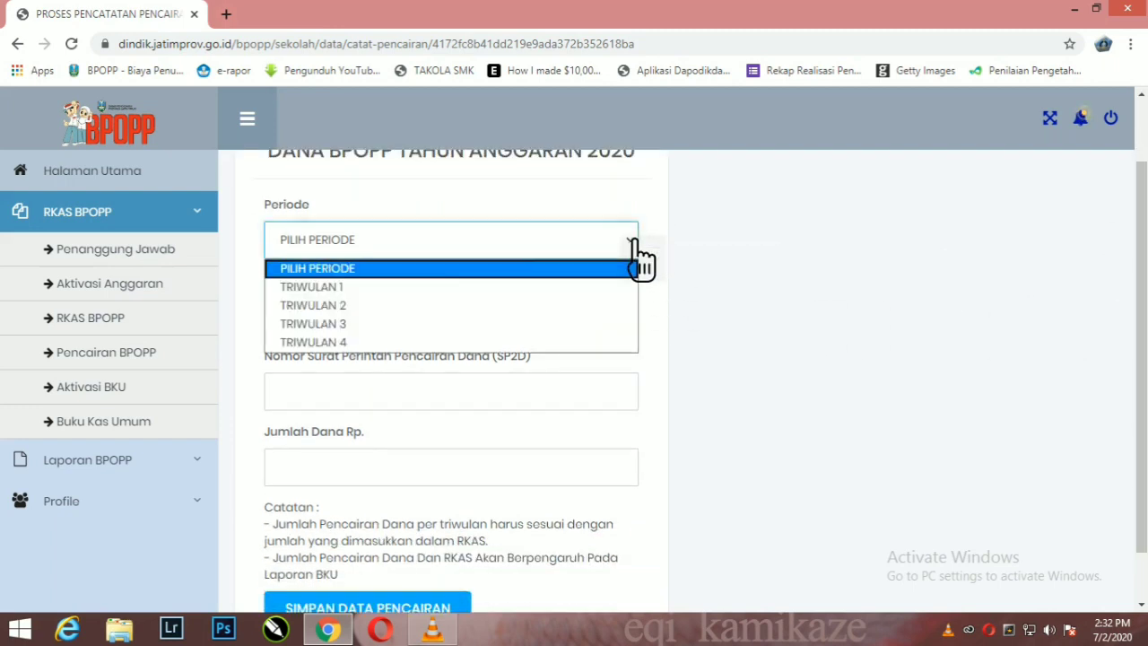
left_click(405, 288)
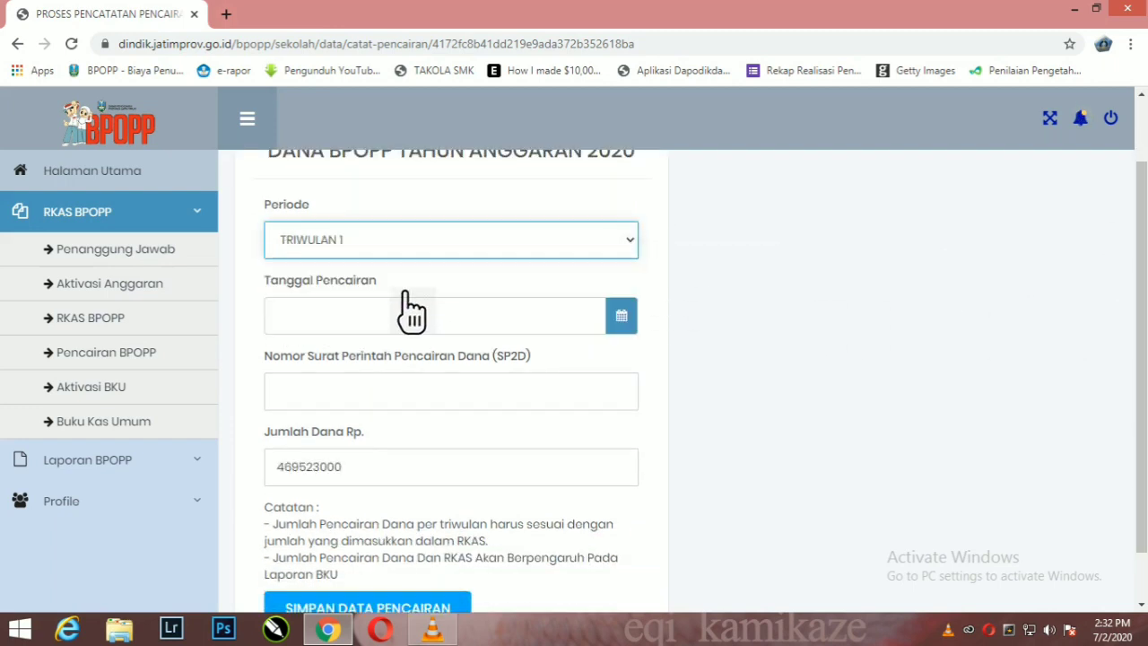
left_click(518, 323)
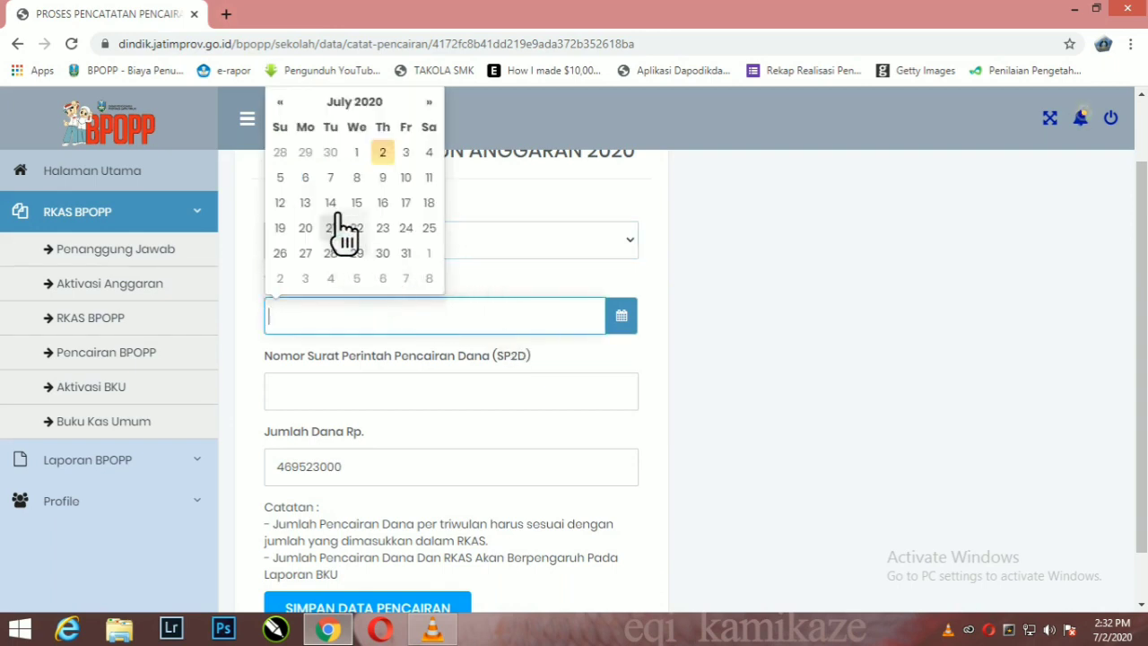
left_click(678, 293)
left_click(594, 323)
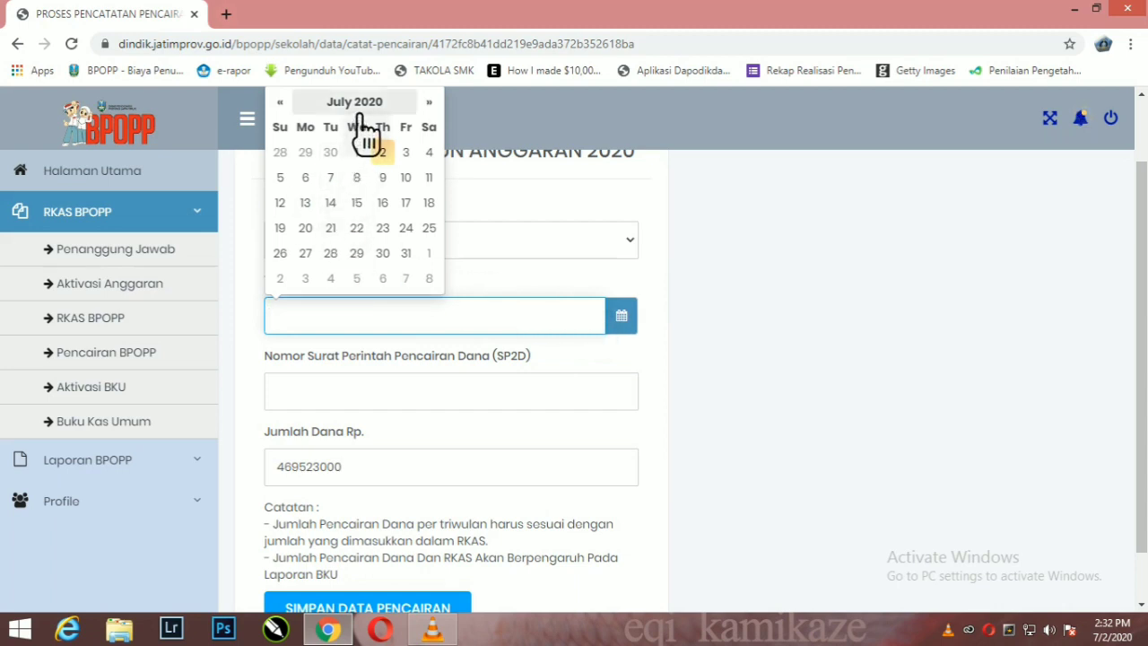
left_click(283, 105)
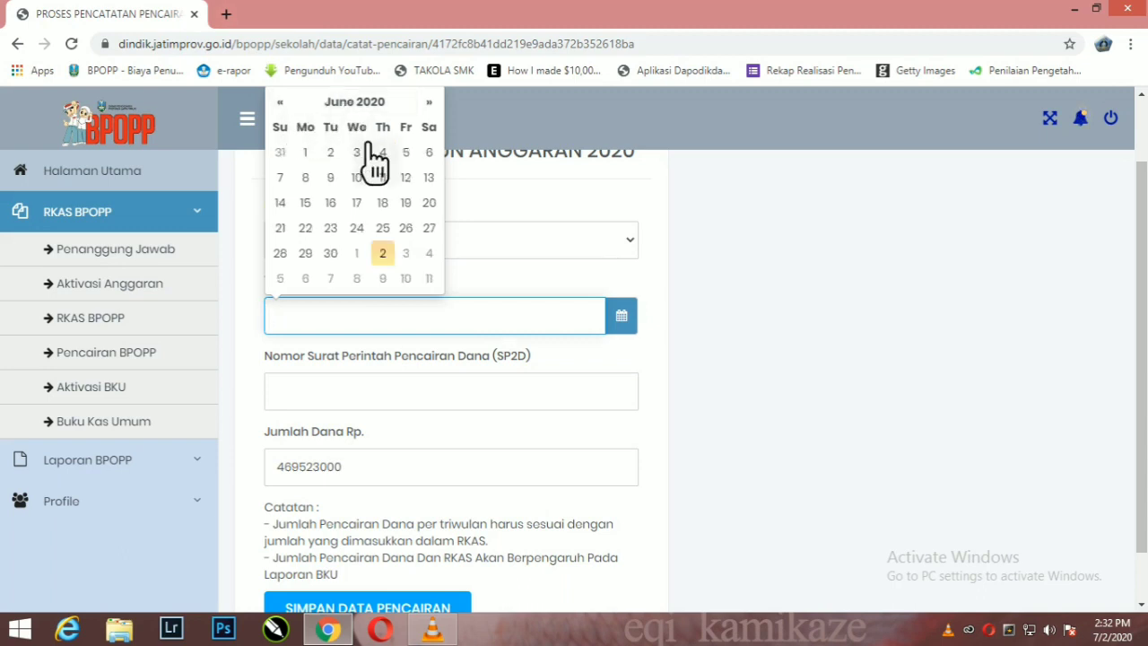
left_click(363, 204)
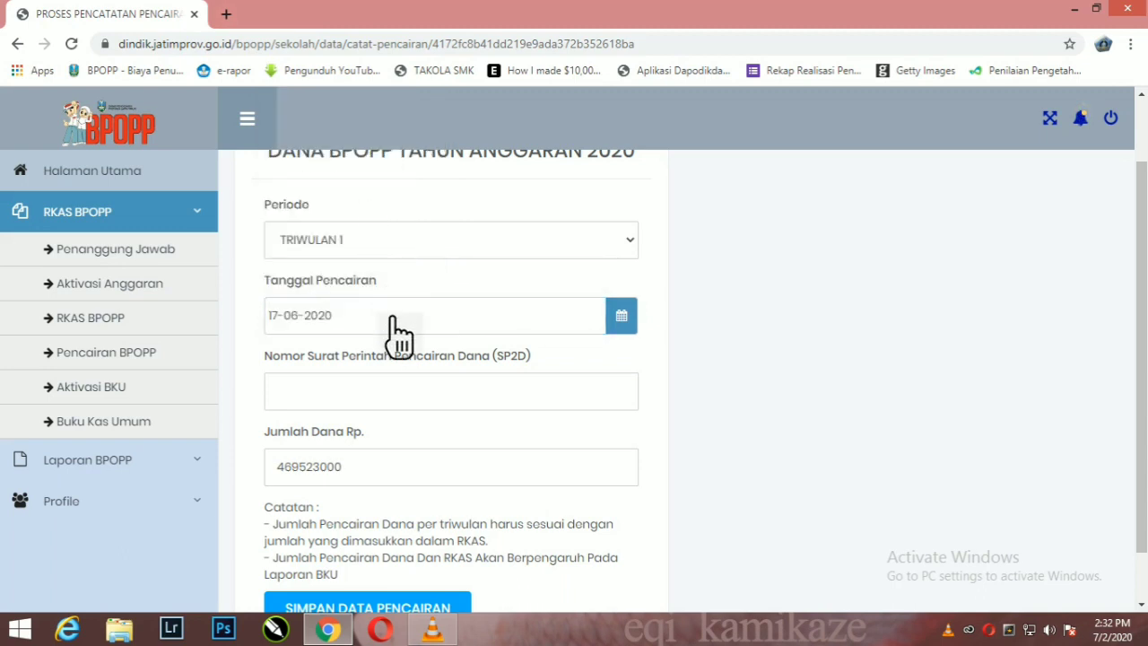
Step: Enter the disbursement order (SP2D) number and review the filled-in form
scroll(415, 339, "down", 1)
left_click(431, 354)
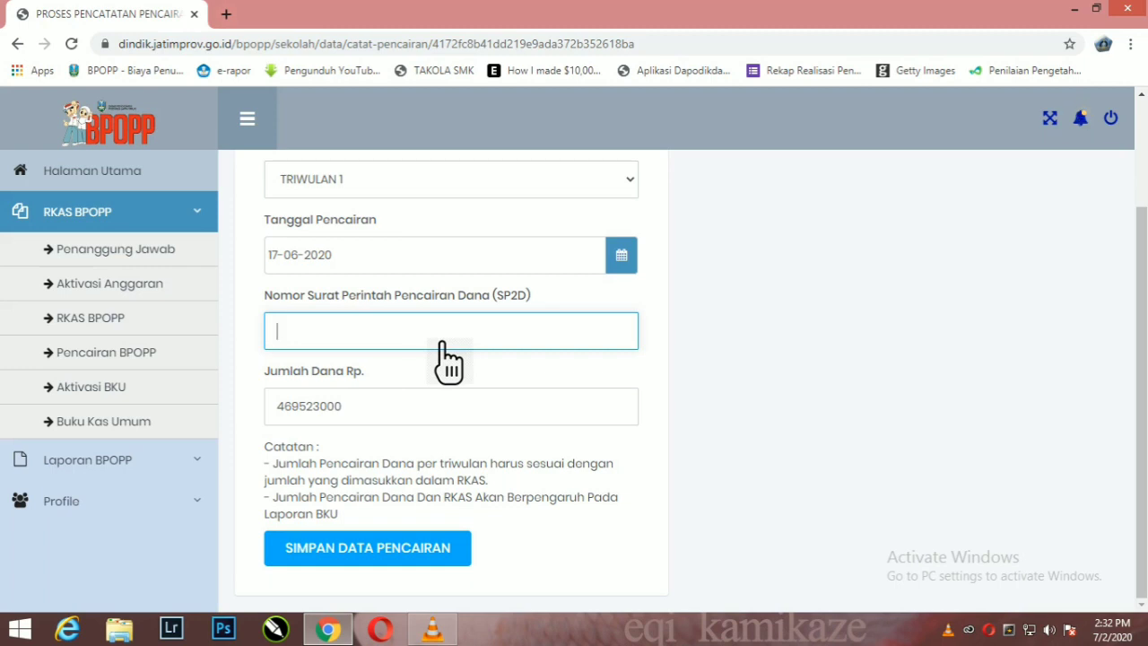
type("455555")
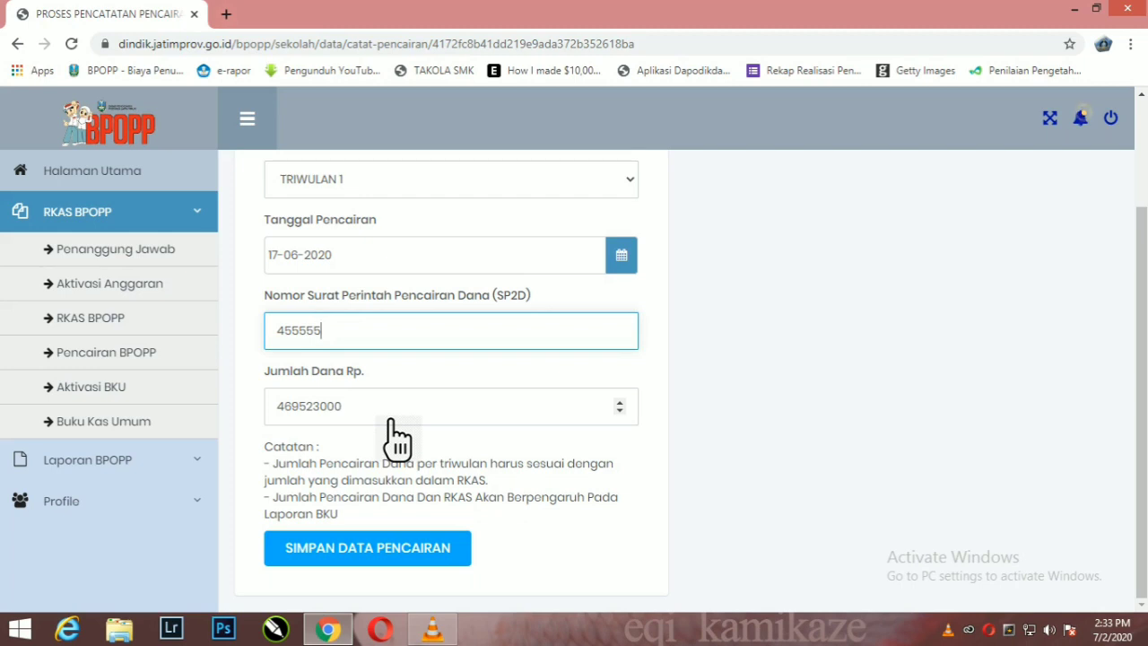
scroll(613, 408, "up", 2)
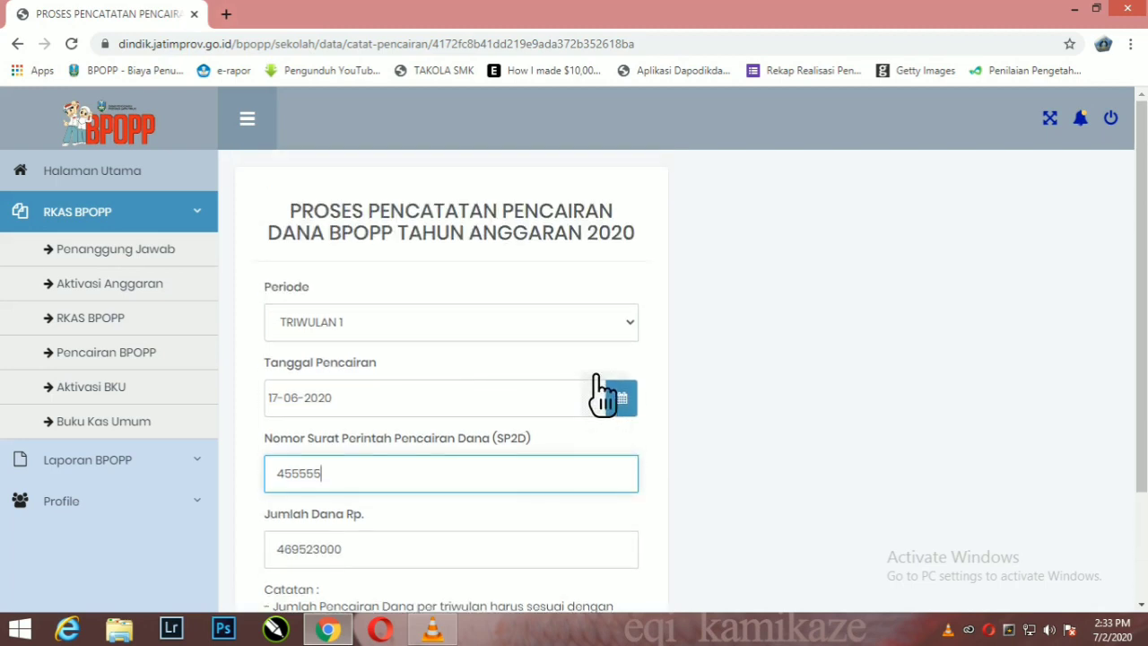
scroll(602, 393, "down", 1)
scroll(574, 389, "down", 1)
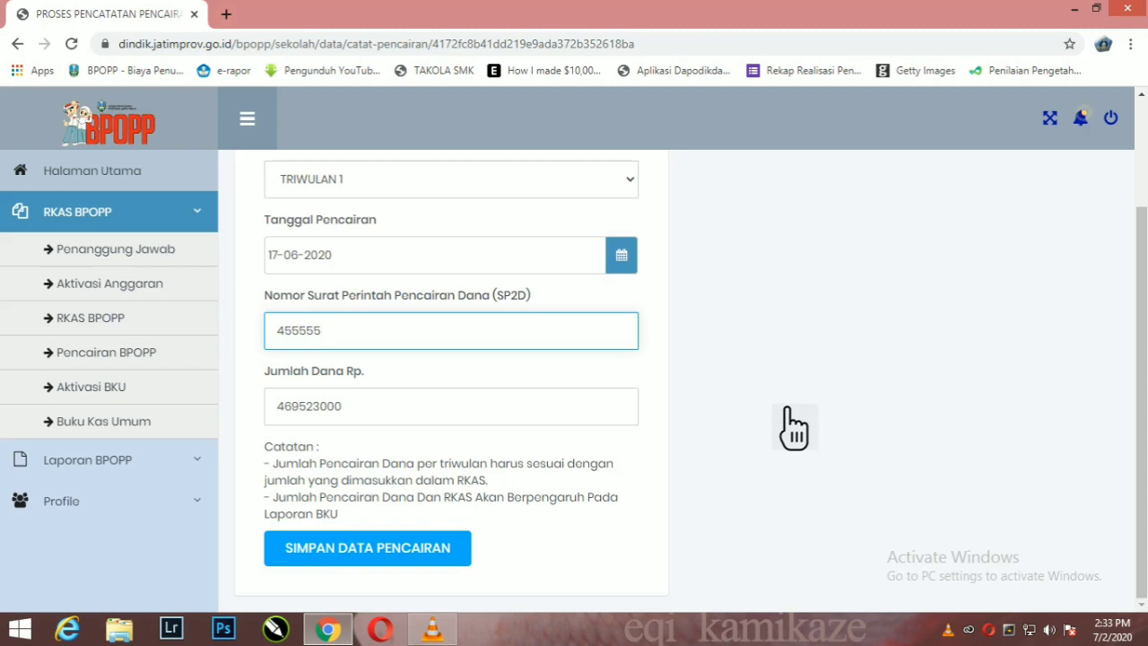
Step: Change the disbursement form's period to TRIWULAN 2
left_click(580, 179)
left_click(410, 245)
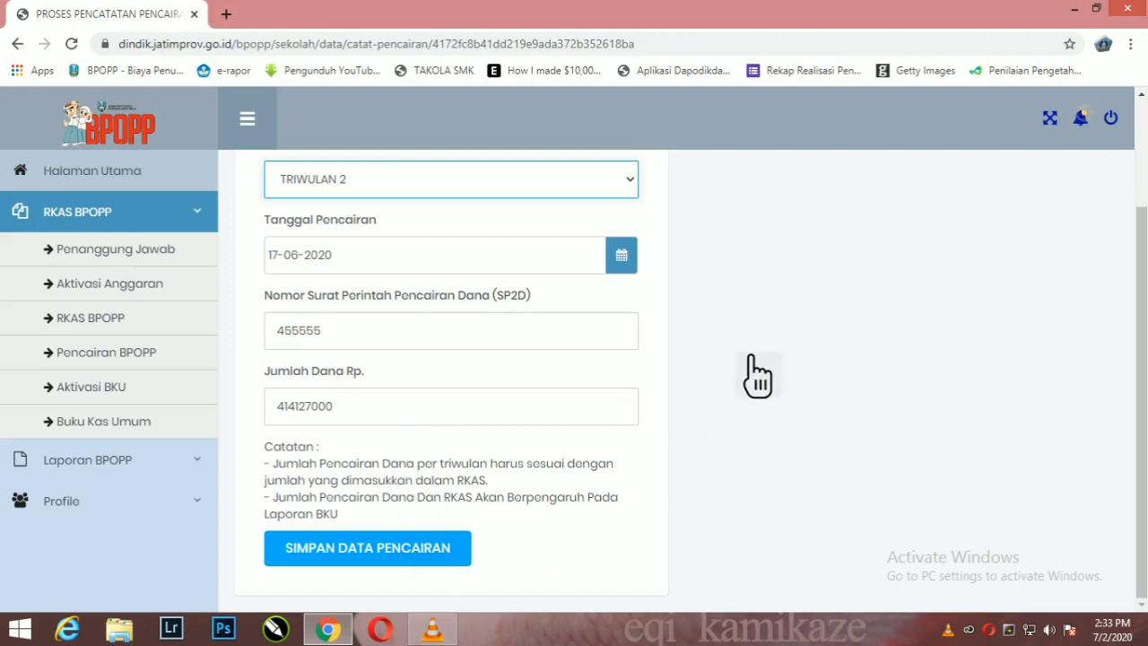
scroll(531, 377, "up", 1)
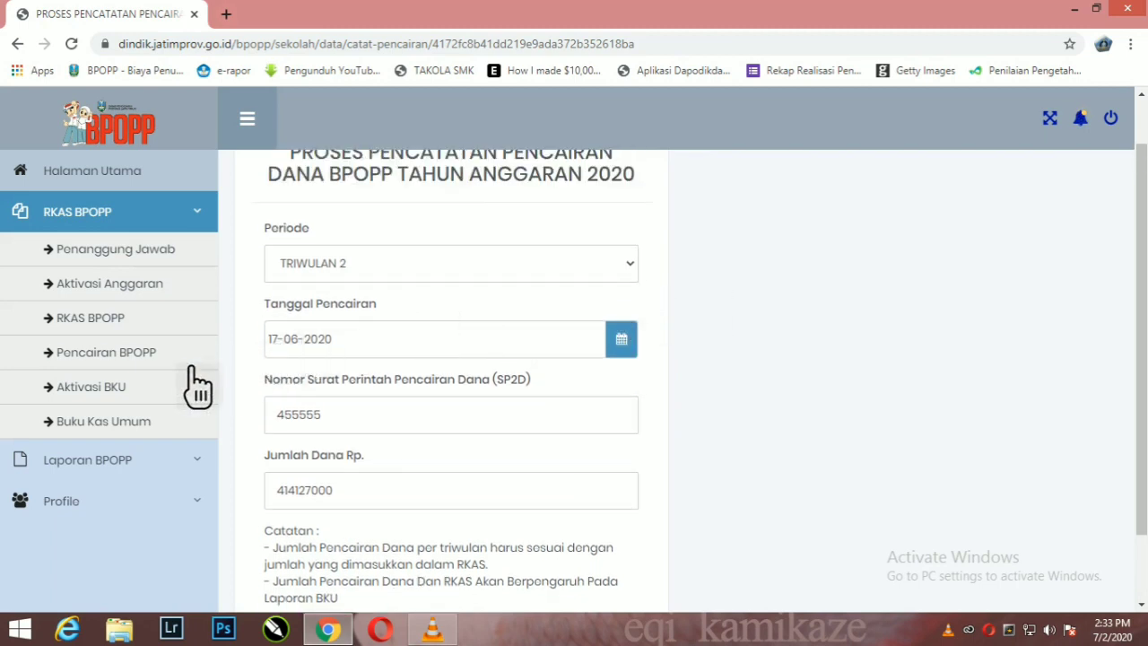
Step: Open the Aktivasi BKU page and examine the activation status of all months through December
left_click(139, 395)
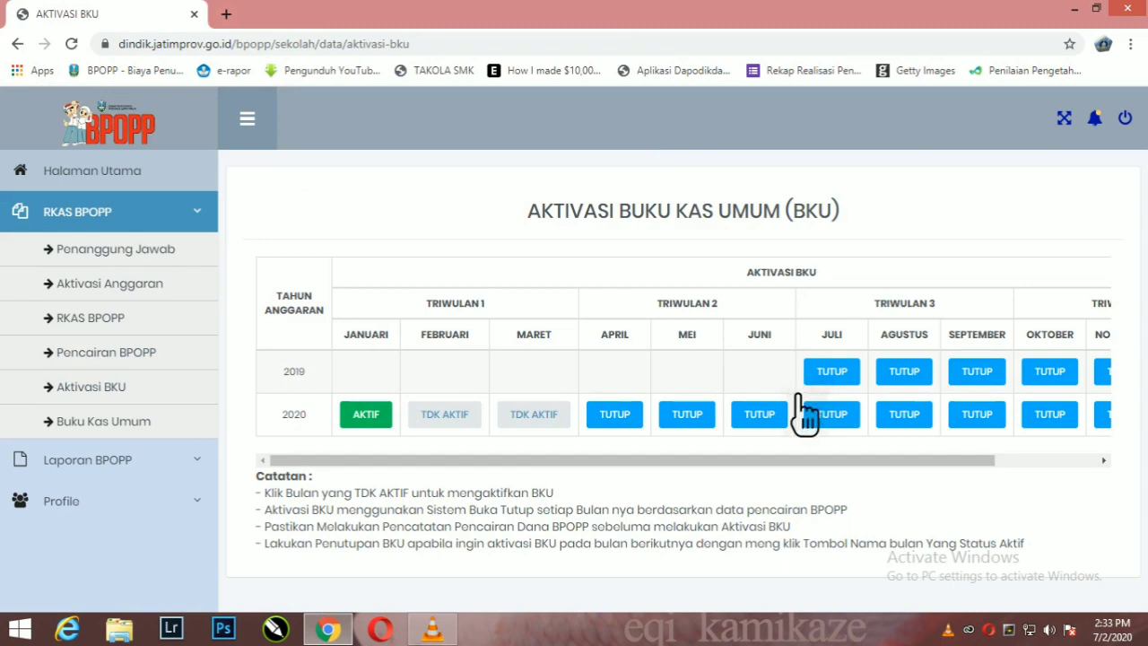
left_click_drag(712, 461, 851, 460)
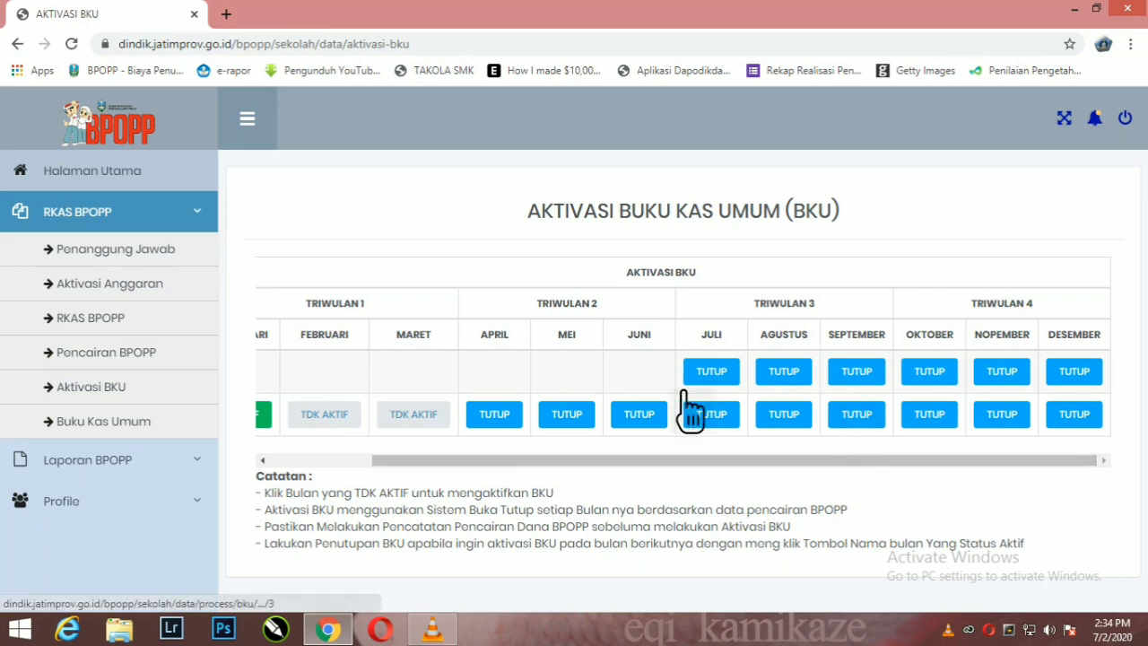
left_click_drag(1015, 464, 929, 464)
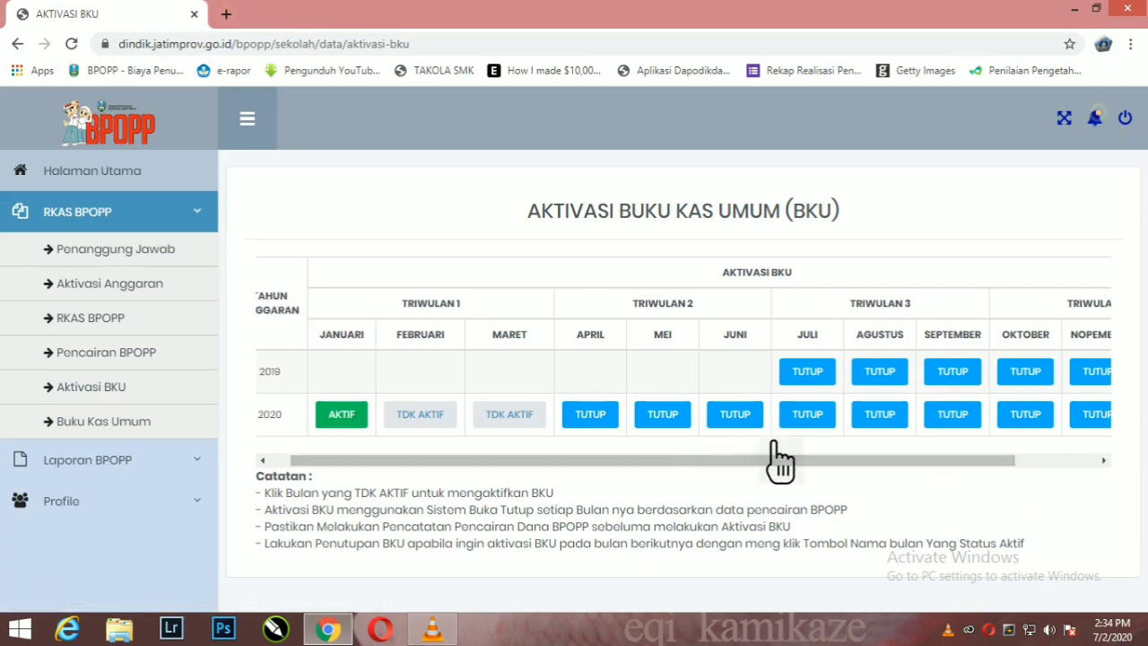
Step: Deactivate the January 2020 BKU and activate it again
left_click(363, 424)
left_click(362, 420)
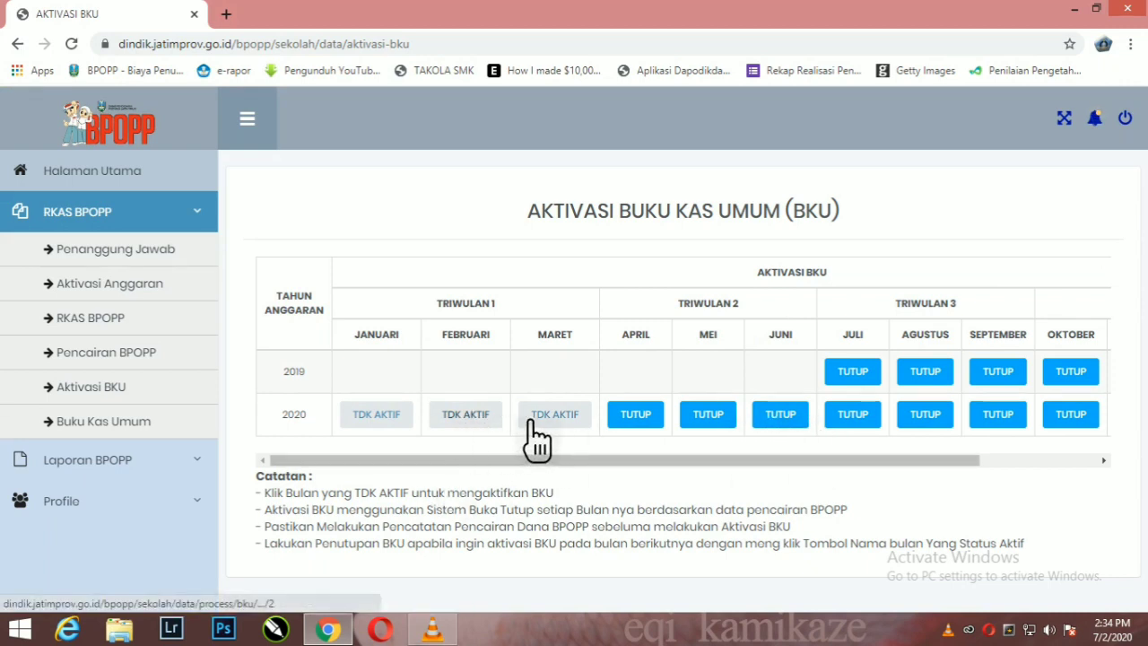
left_click(406, 421)
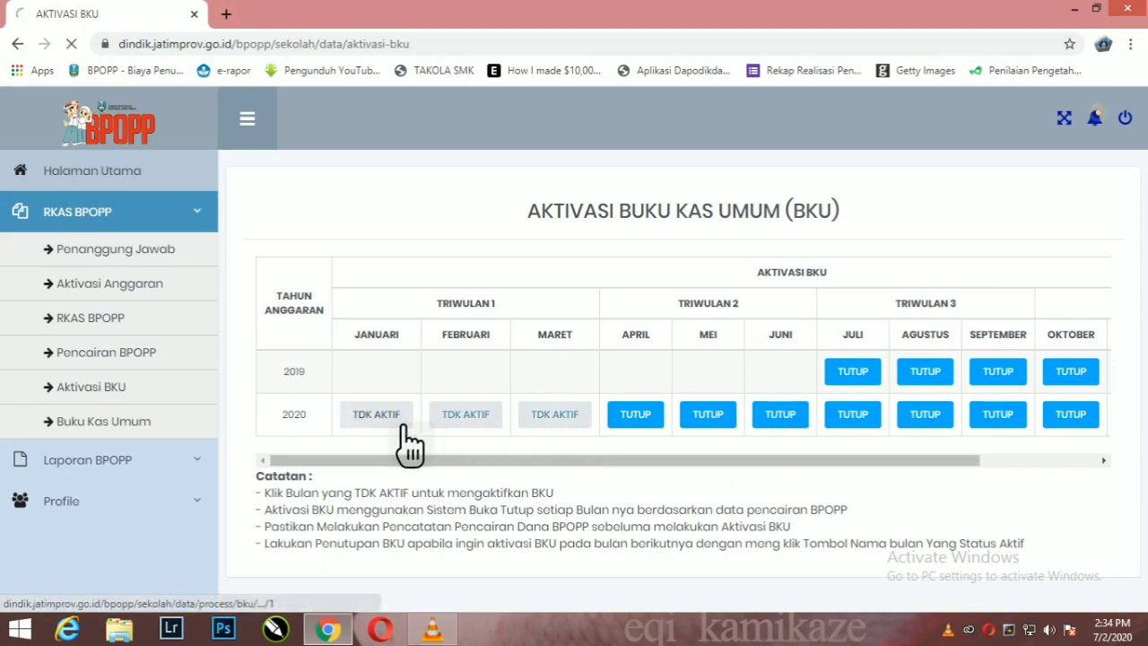
Step: Switch the active 2020 BKU month to February, to March, and back to January
left_click(459, 430)
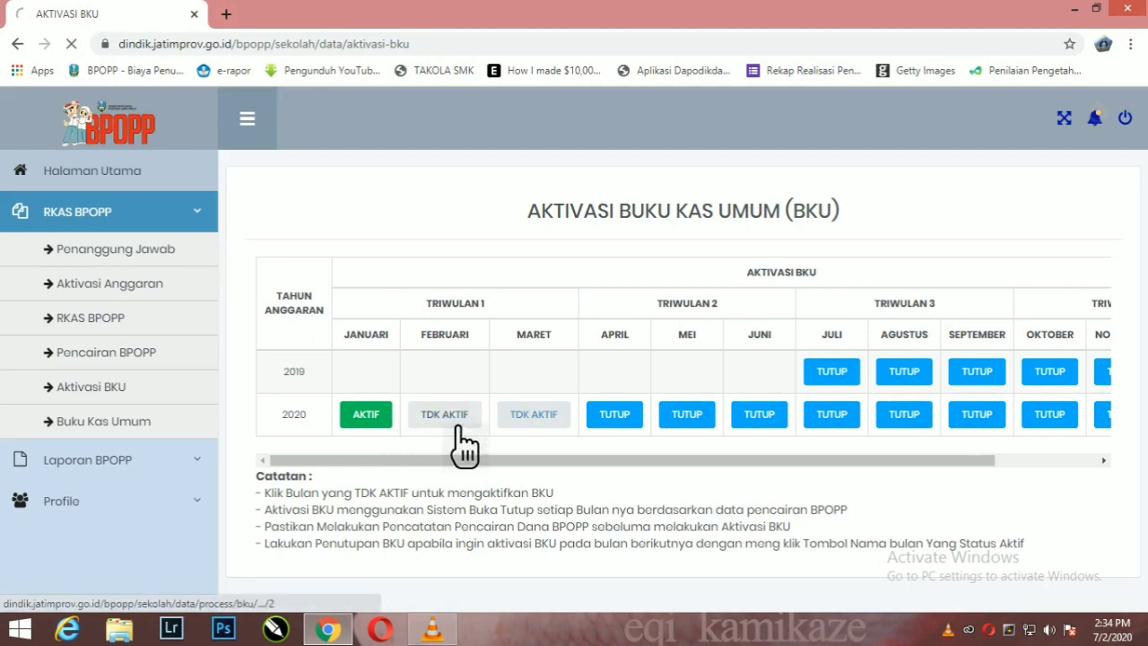
left_click(529, 419)
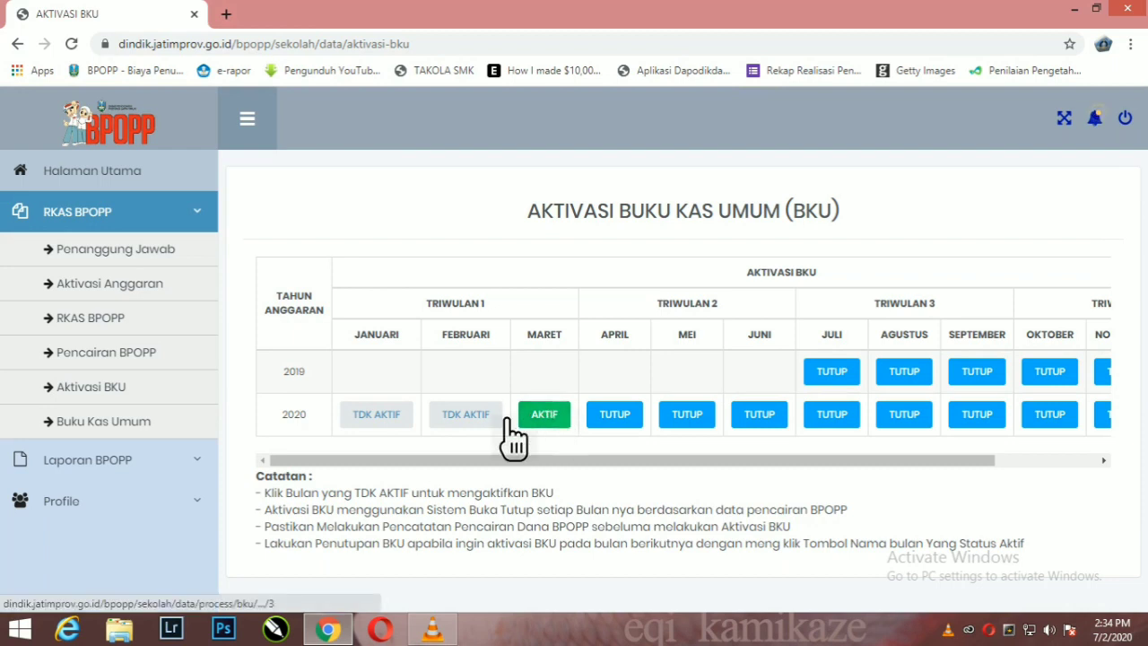
left_click(403, 422)
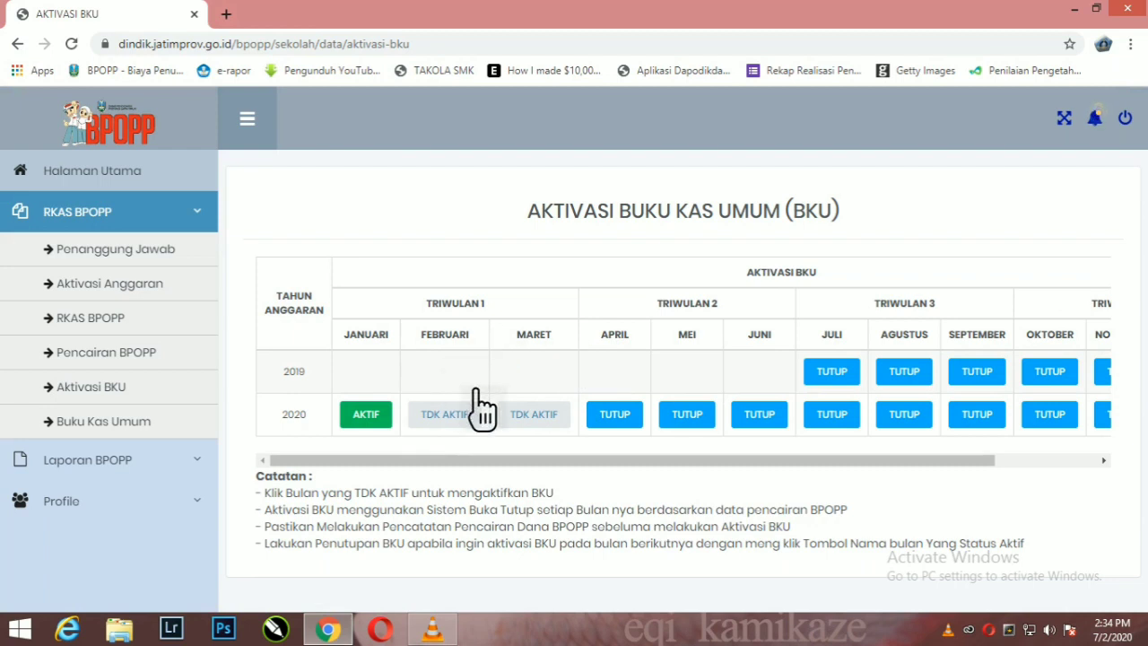
Step: Open Buku Kas Umum and examine the cash book transactions for January 2020
left_click(109, 431)
scroll(616, 404, "down", 1)
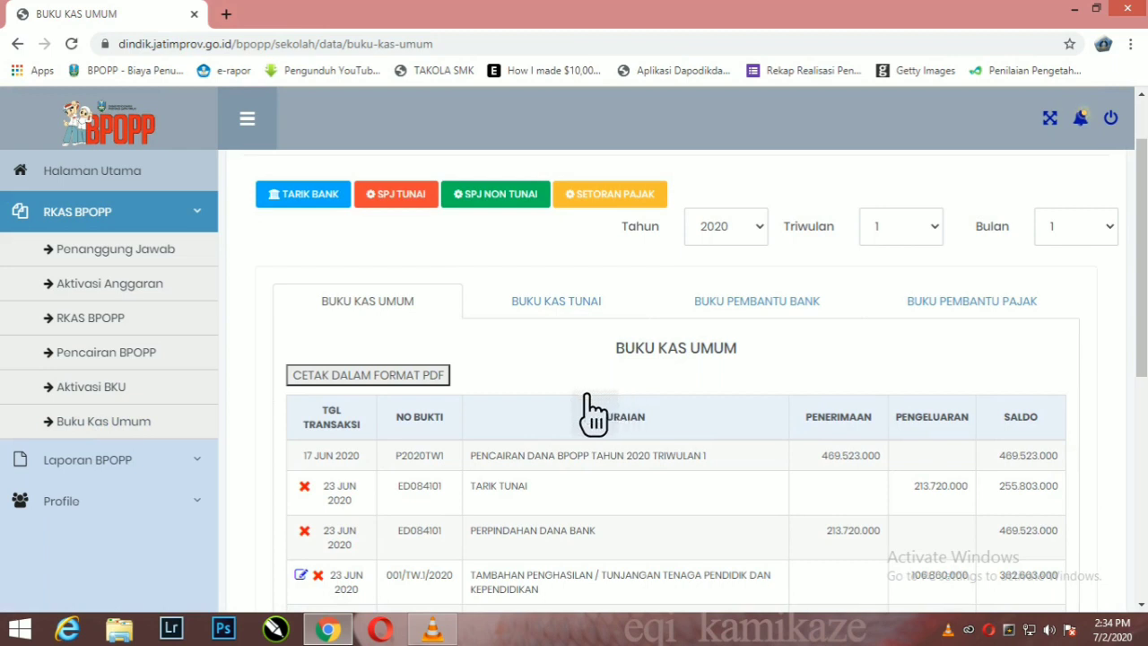
scroll(588, 413, "down", 1)
scroll(585, 411, "up", 1)
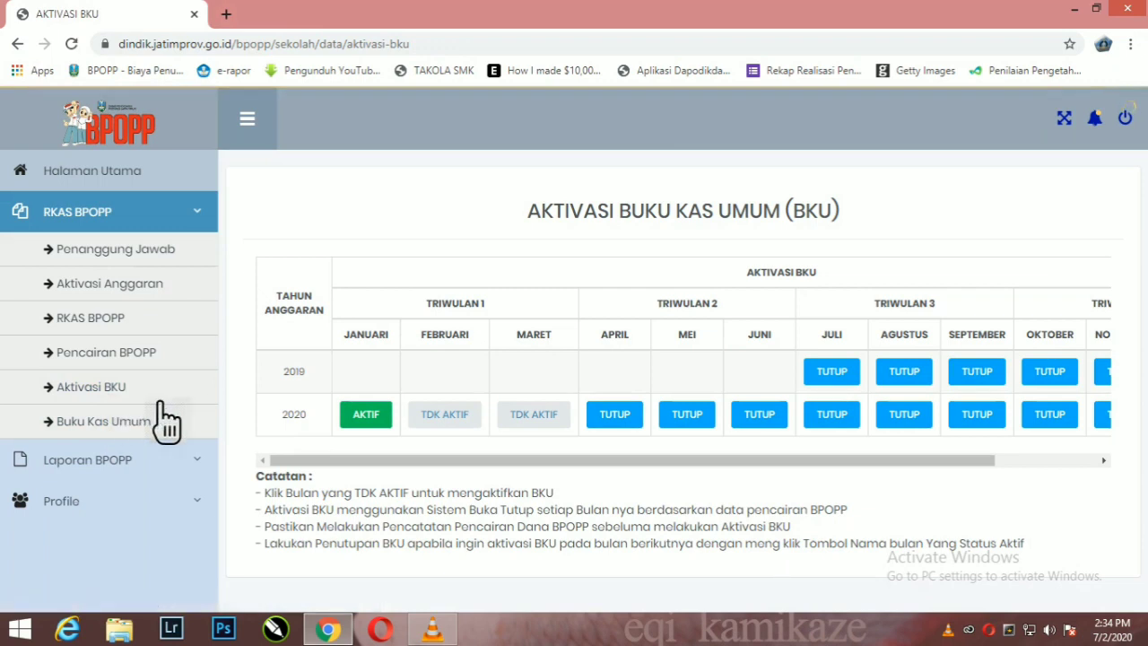
Step: Return to Aktivasi BKU, close the January 2020 BKU and activate February
left_click(392, 418)
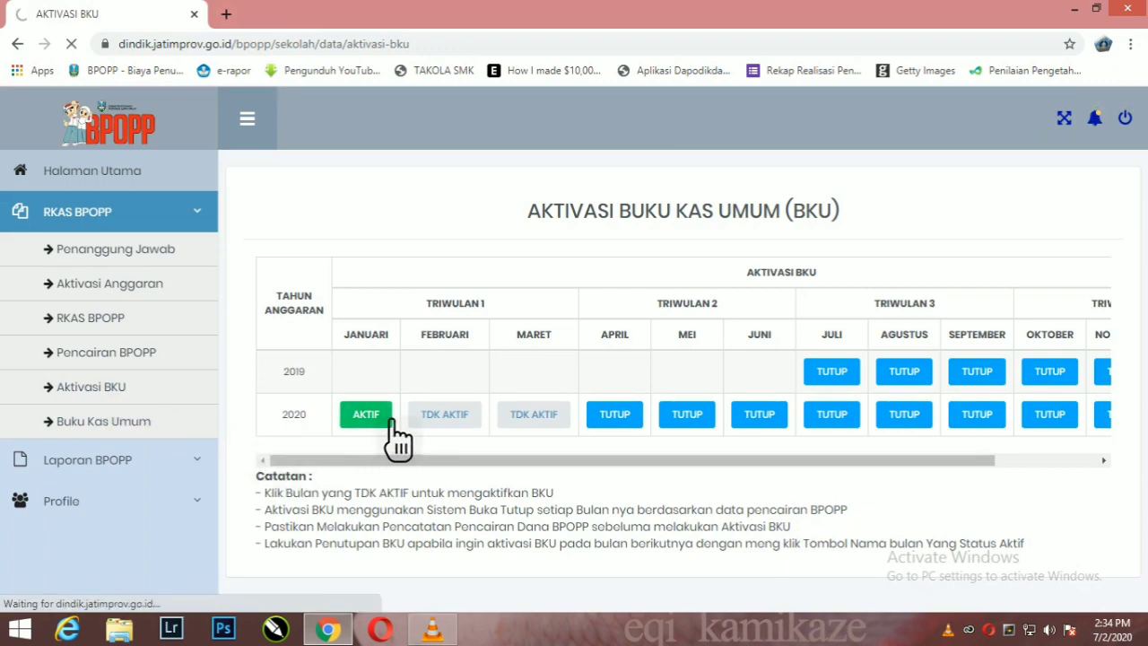
left_click(472, 415)
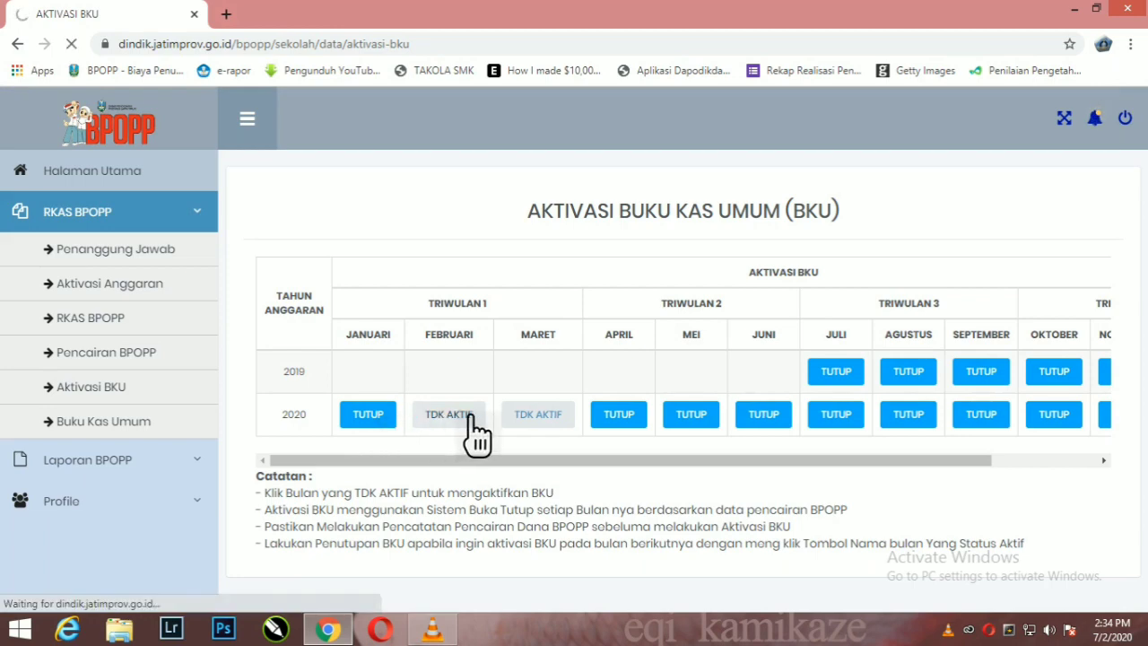
Step: Set the February and March 2020 BKU to closed (TUTUP), and set April, May and June to inactive (TDK AKTIF)
left_click(470, 415)
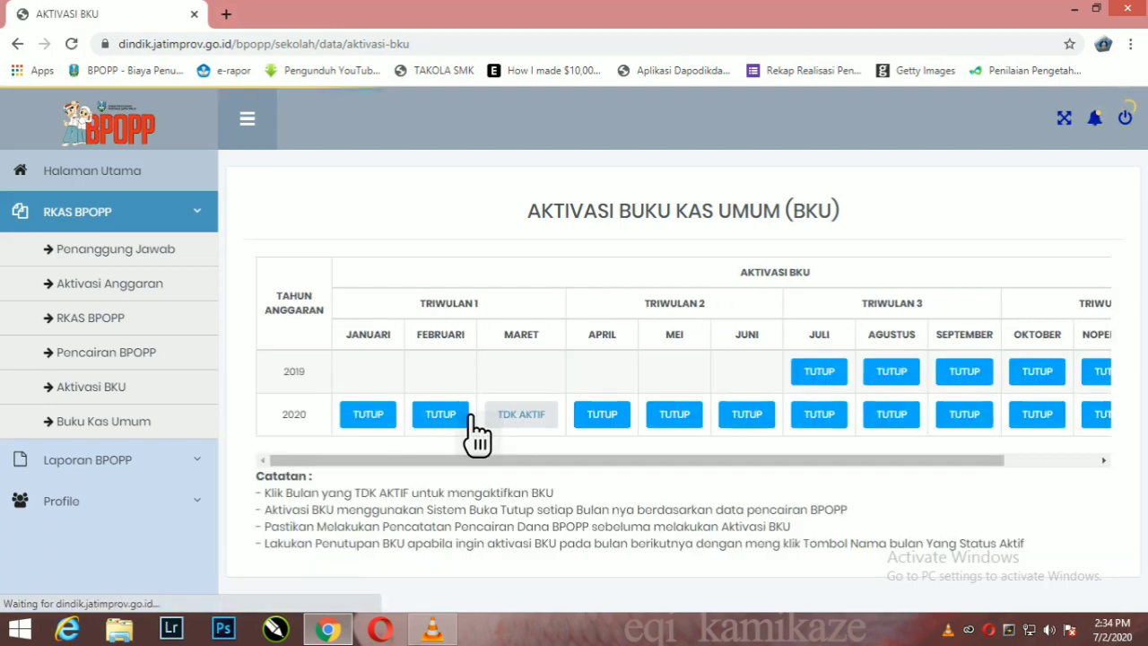
left_click(531, 420)
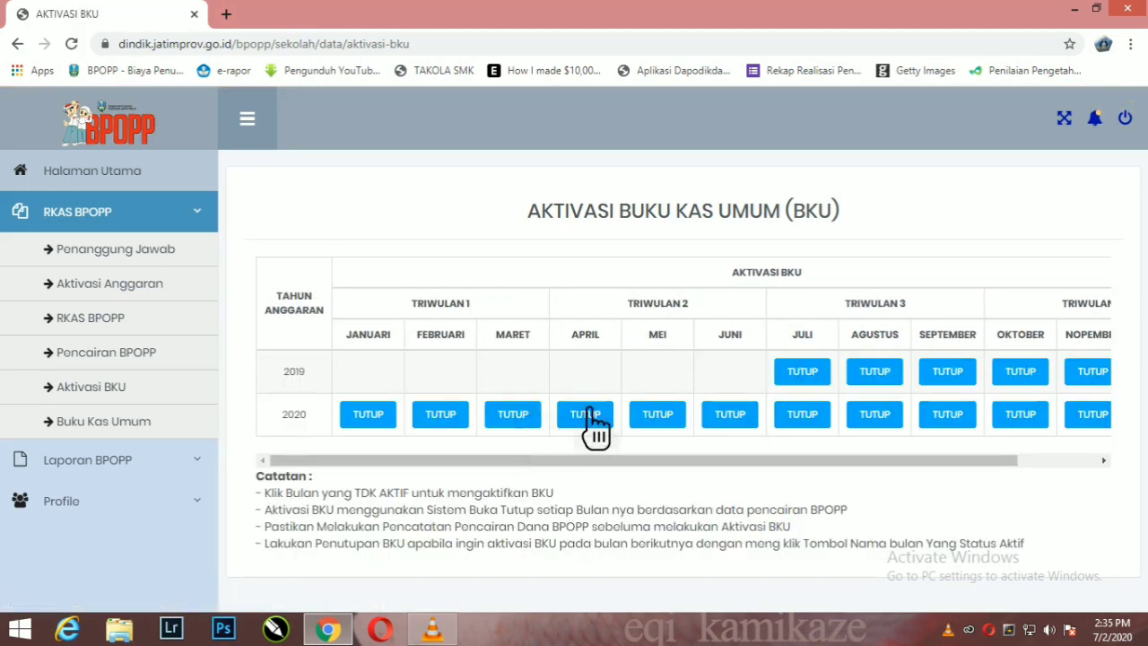
left_click(607, 420)
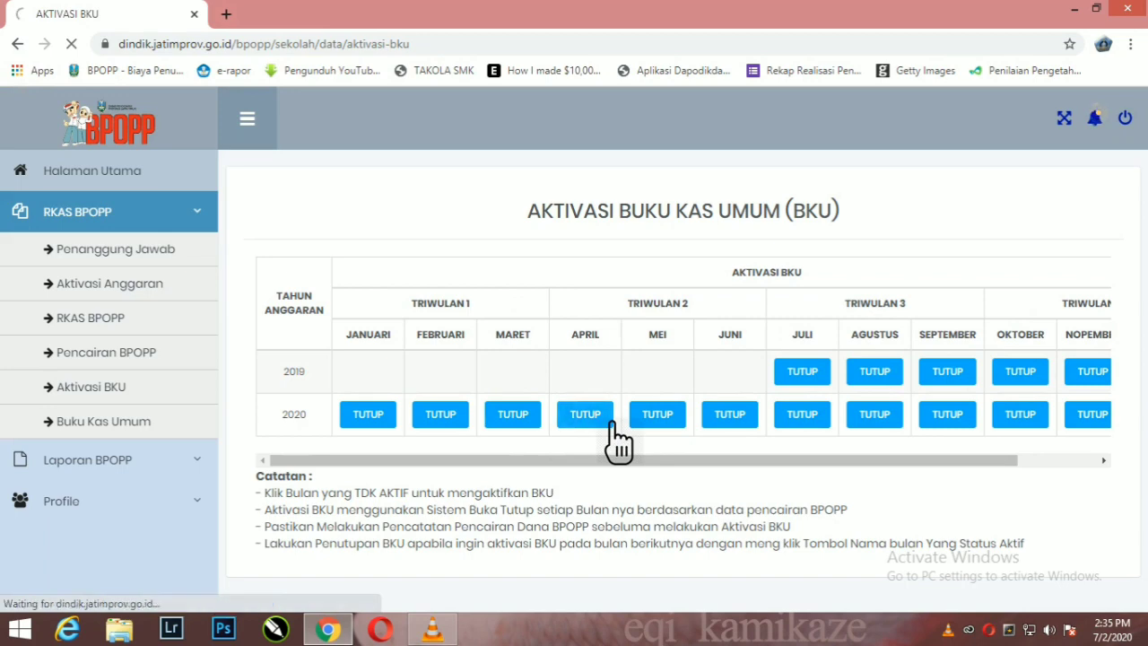
left_click(680, 427)
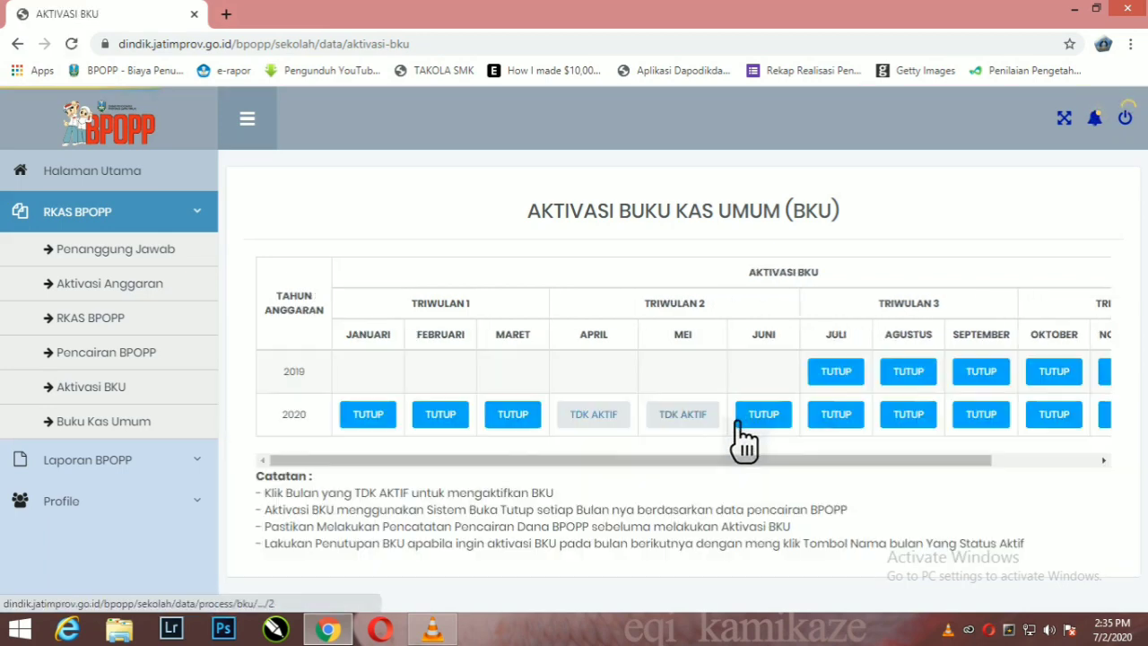
left_click(767, 427)
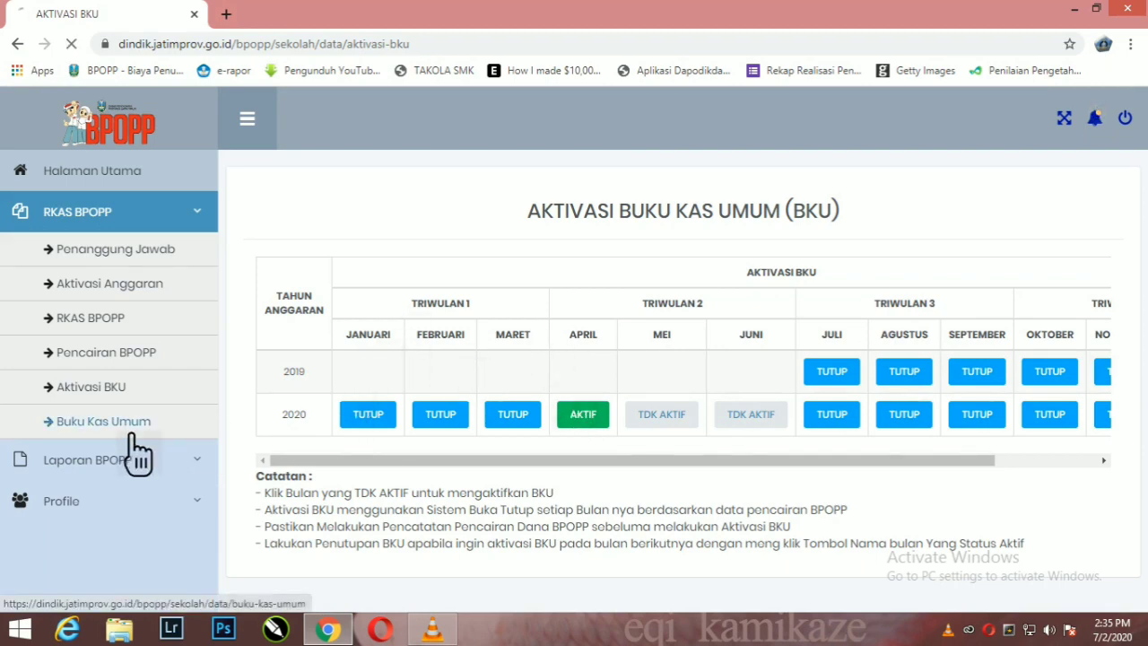
scroll(538, 350, "down", 1)
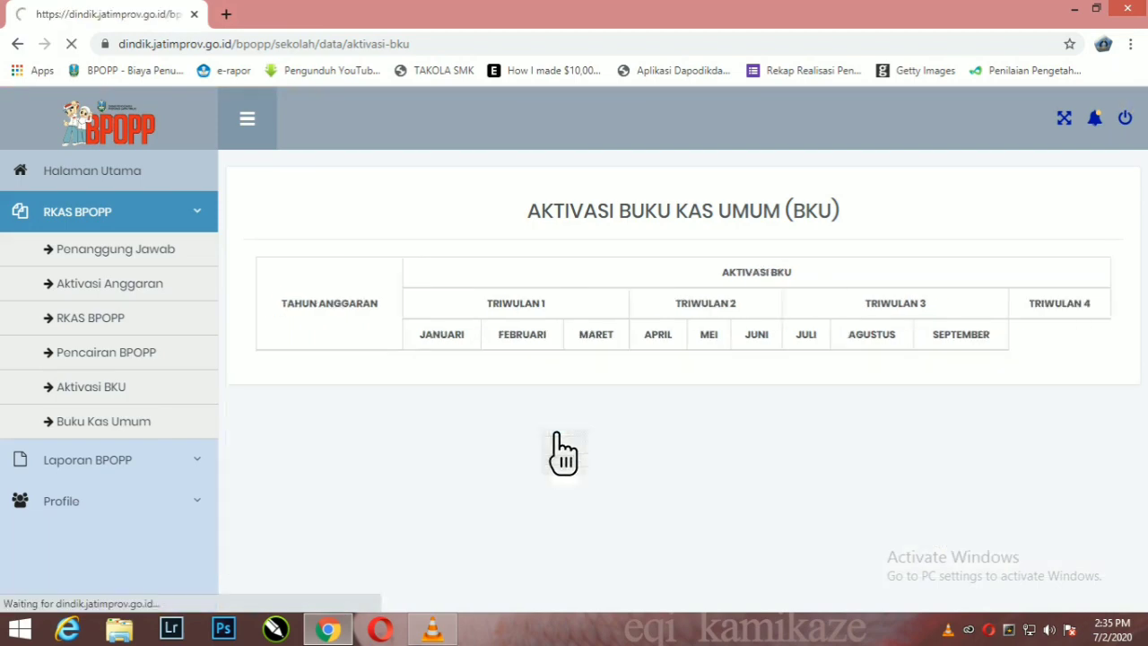
Step: Reopen the closed January to March 2020 BKU as inactive, then open Buku Kas Umum with no month active
left_click(538, 427)
left_click(448, 425)
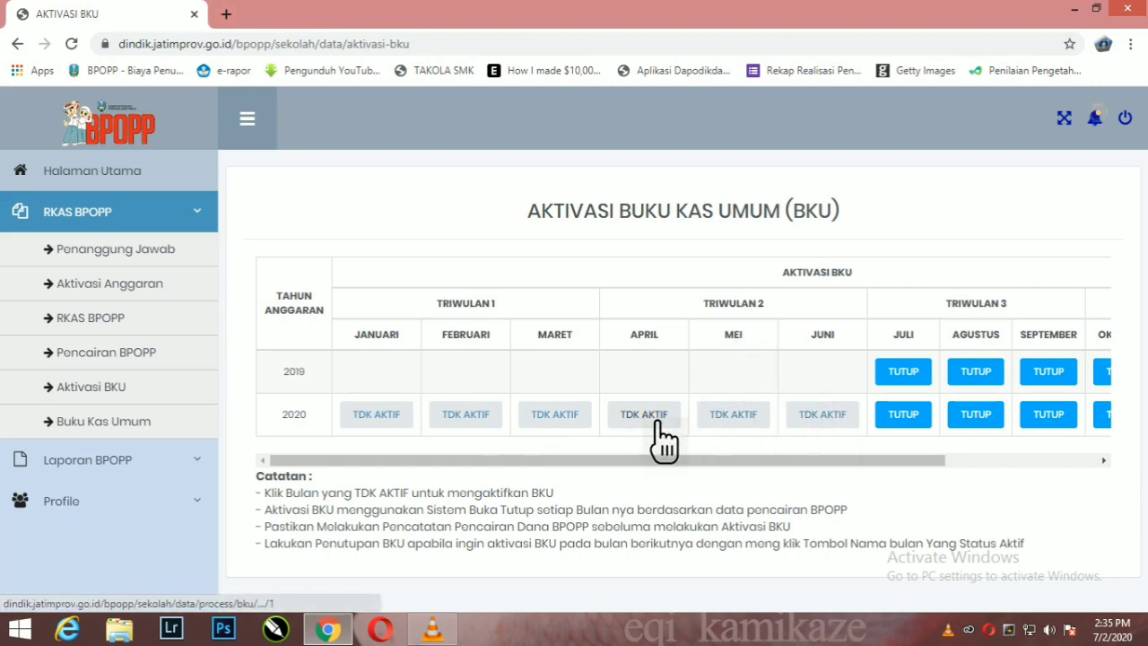
left_click(137, 422)
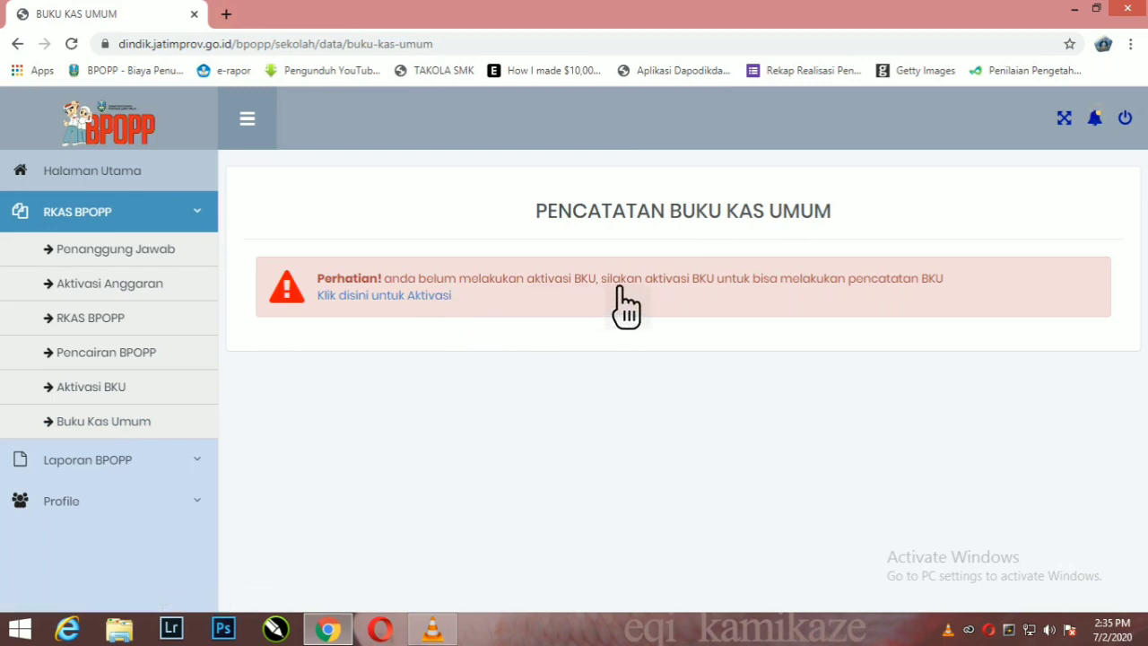
Step: Close January to March 2020 and activate April in Aktivasi BKU, then open Buku Kas Umum and examine the April transactions
left_click(123, 394)
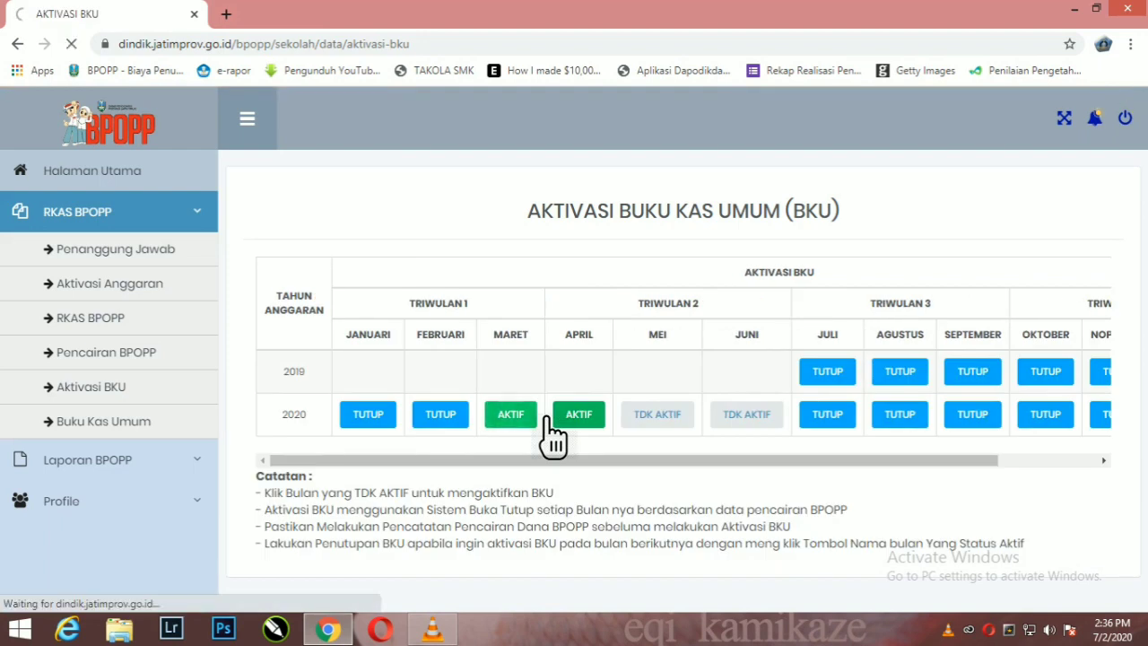
left_click(109, 422)
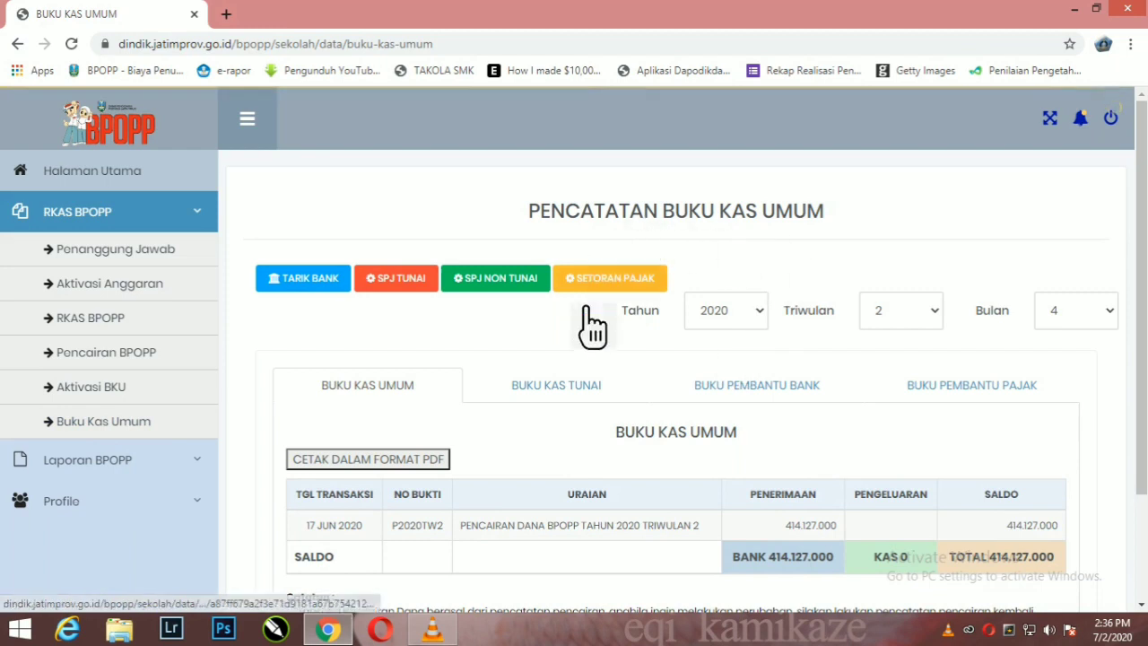
scroll(628, 419, "down", 3)
scroll(664, 348, "up", 2)
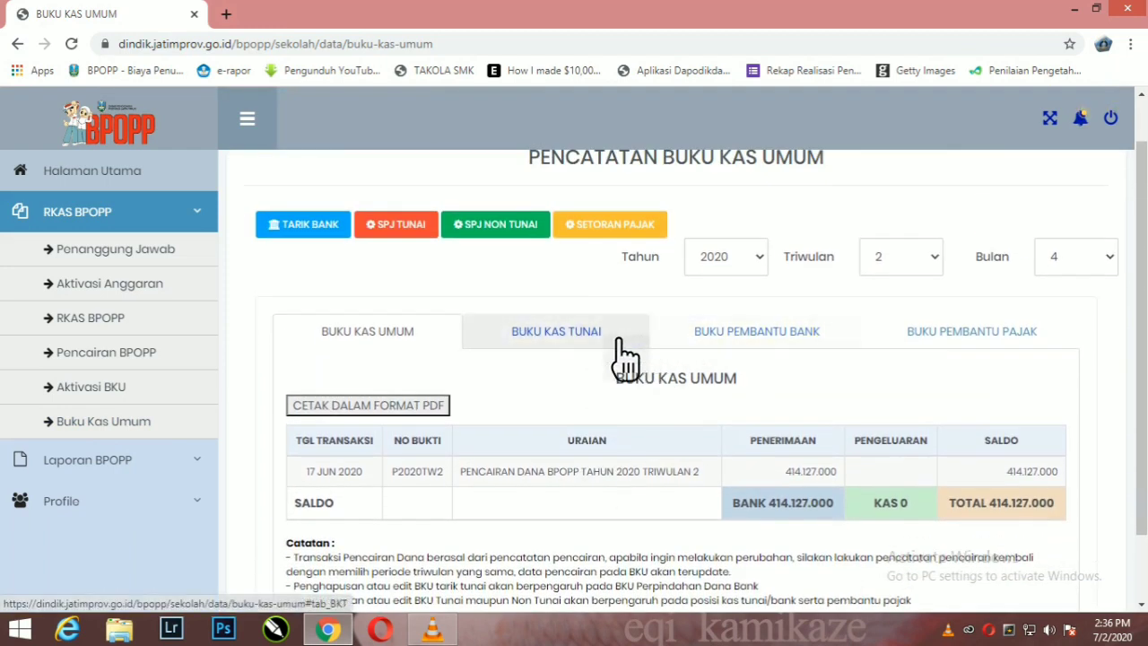
scroll(467, 400, "down", 1)
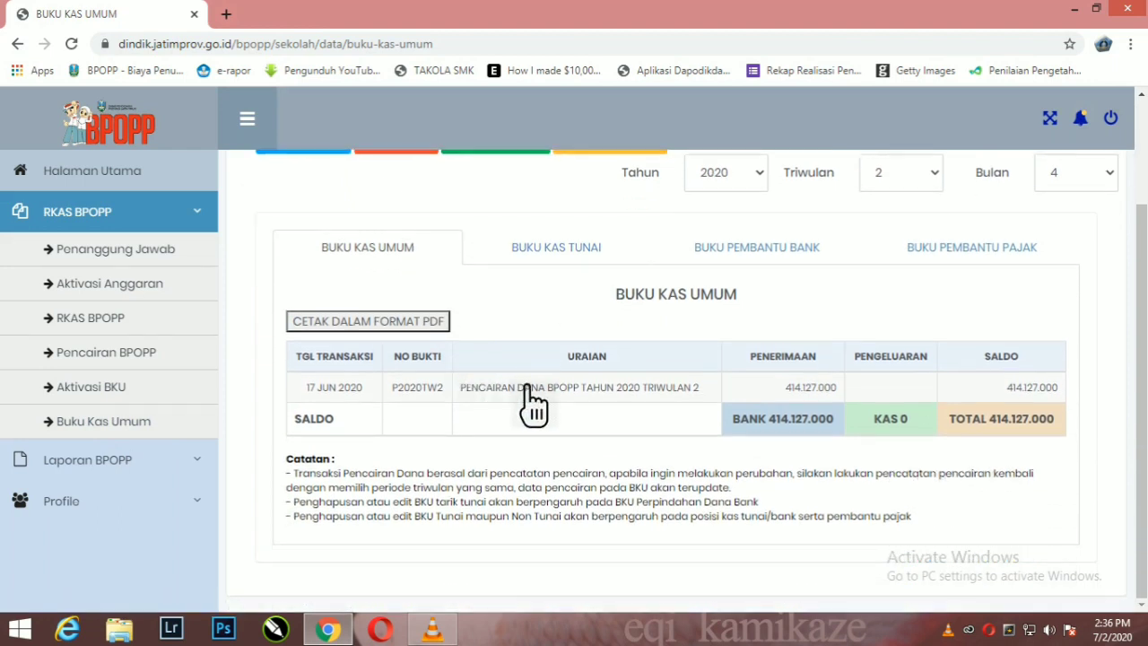
scroll(533, 405, "up", 1)
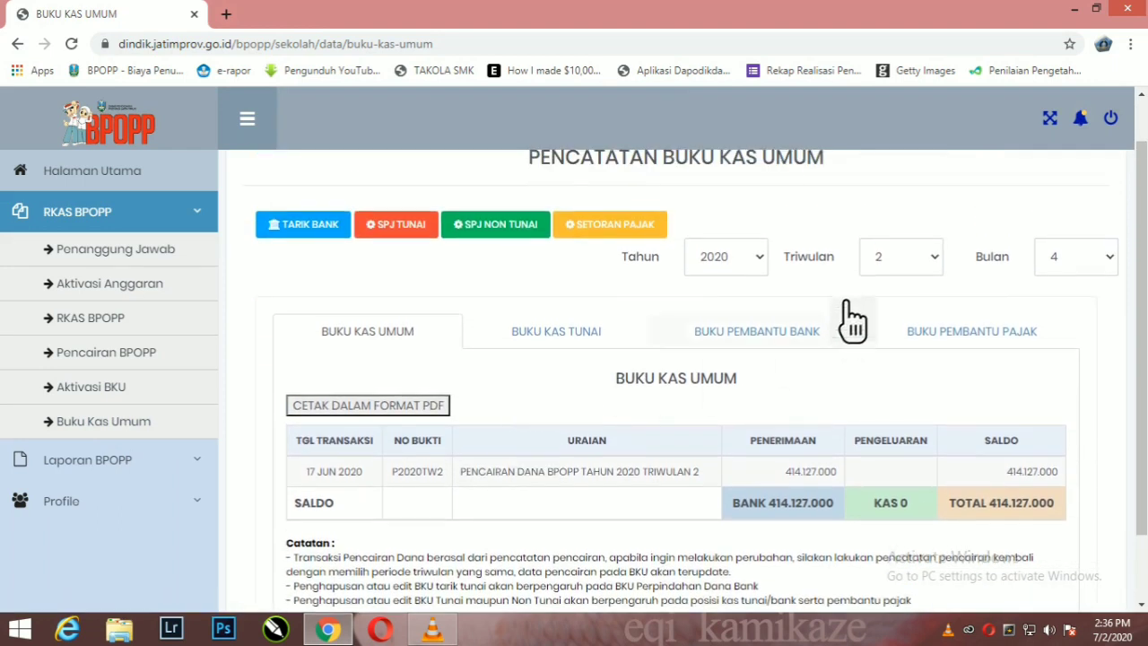
Step: Open the SPJ Tunai form and set Nomor Bukti to 45 and Tanggal Transaksi to 08-07-2020
left_click(408, 235)
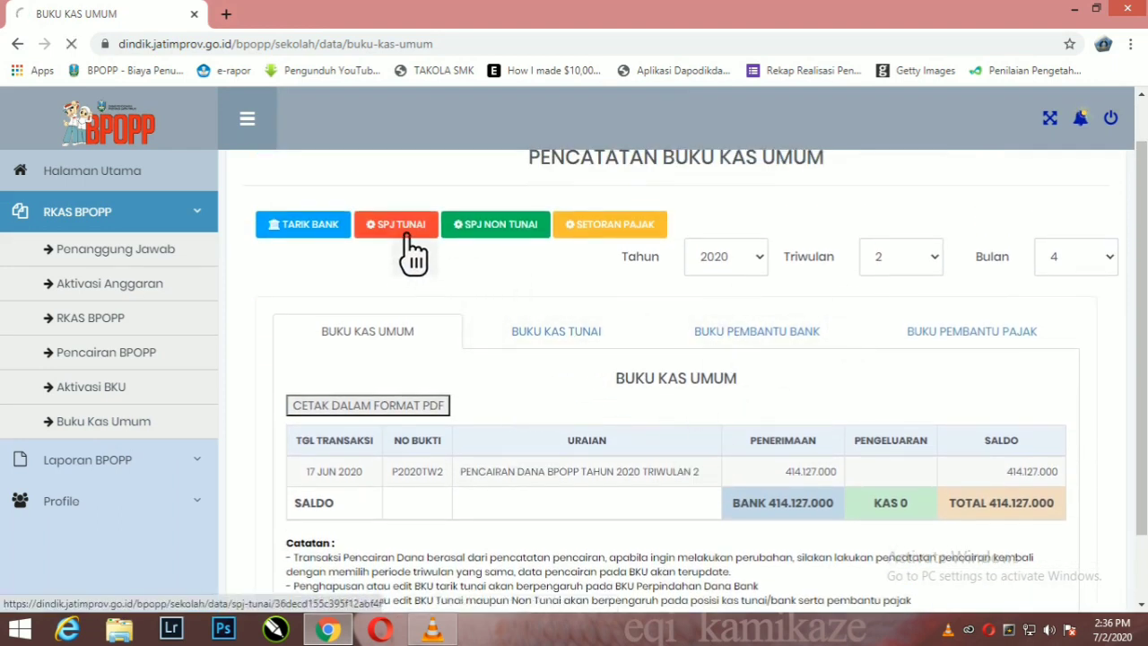
scroll(659, 359, "down", 1)
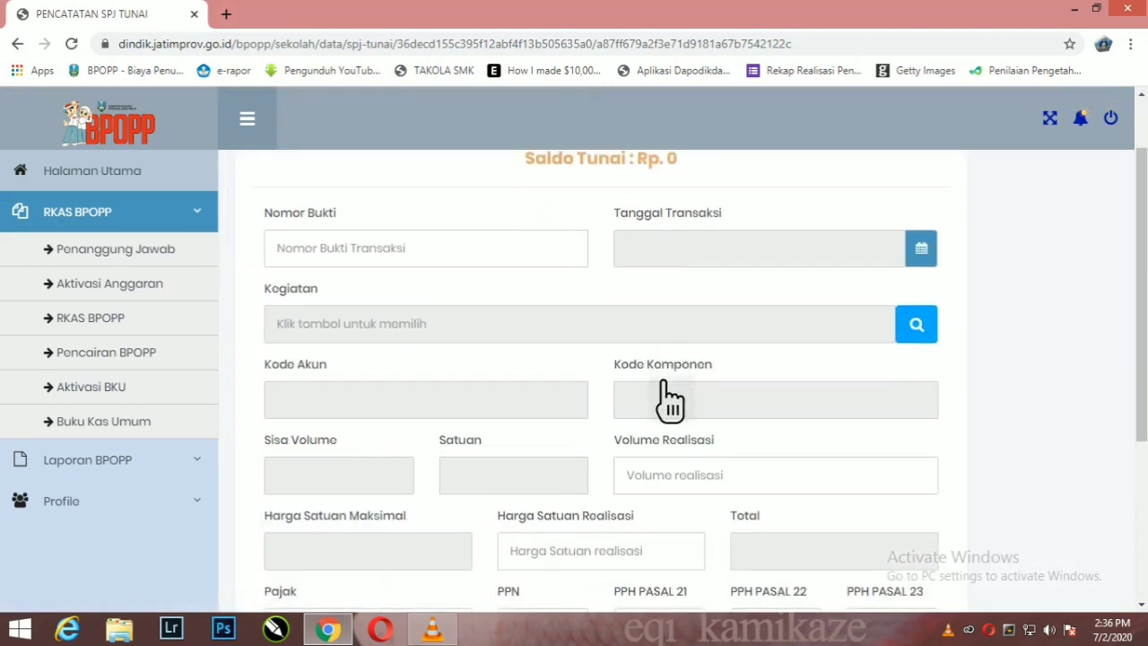
scroll(668, 399, "up", 1)
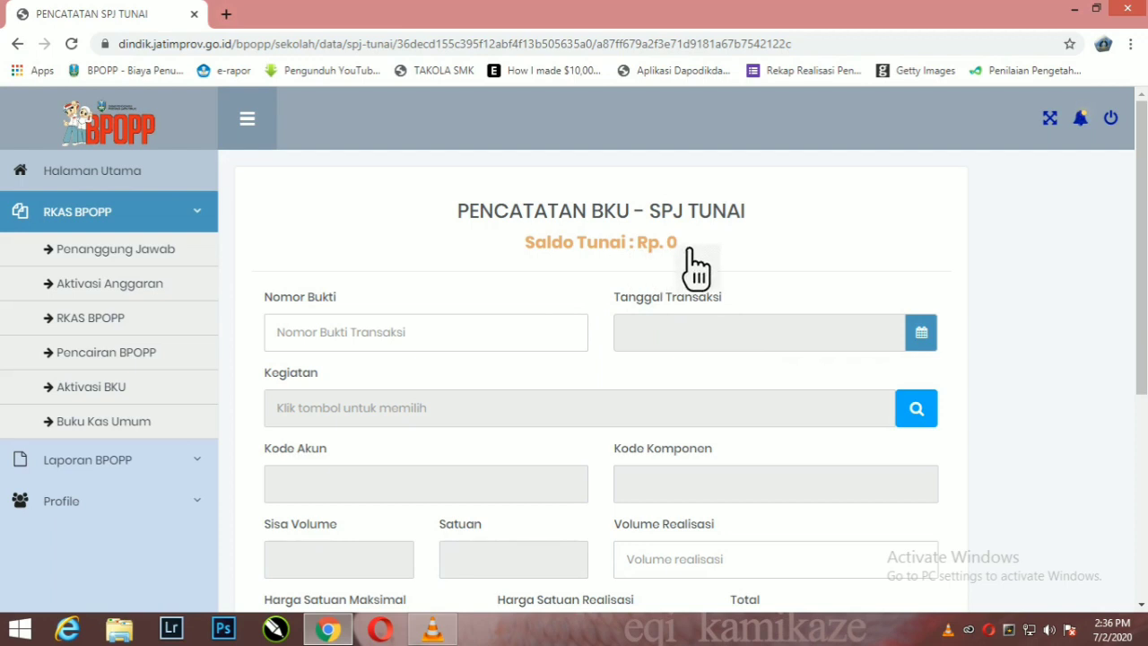
scroll(679, 278, "down", 1)
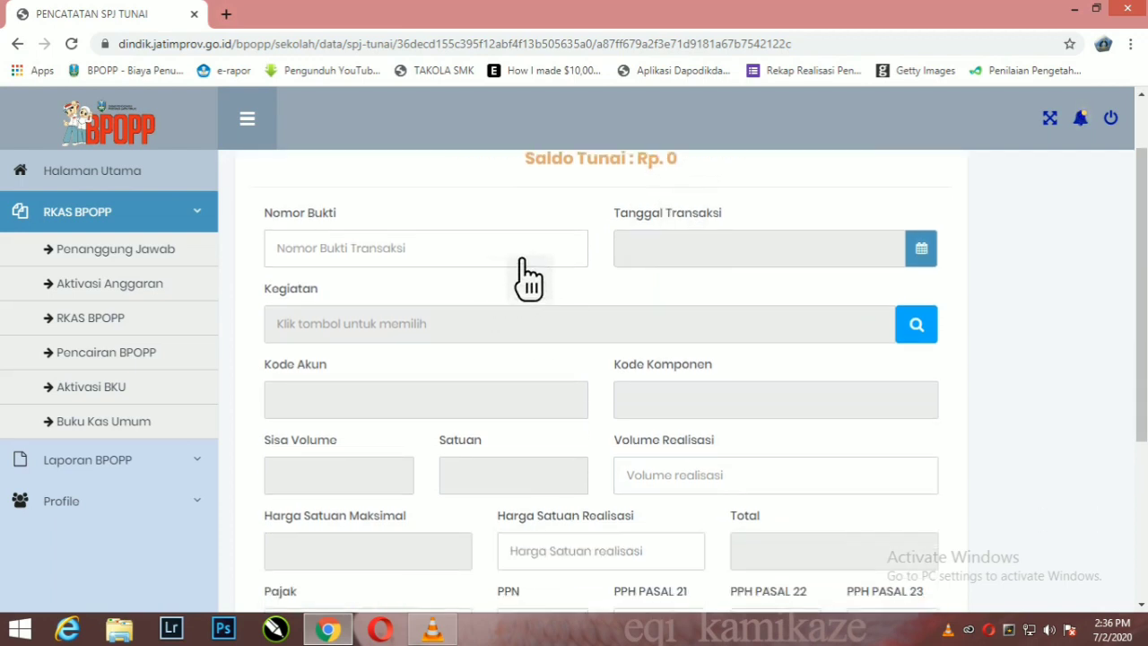
scroll(687, 294, "up", 1)
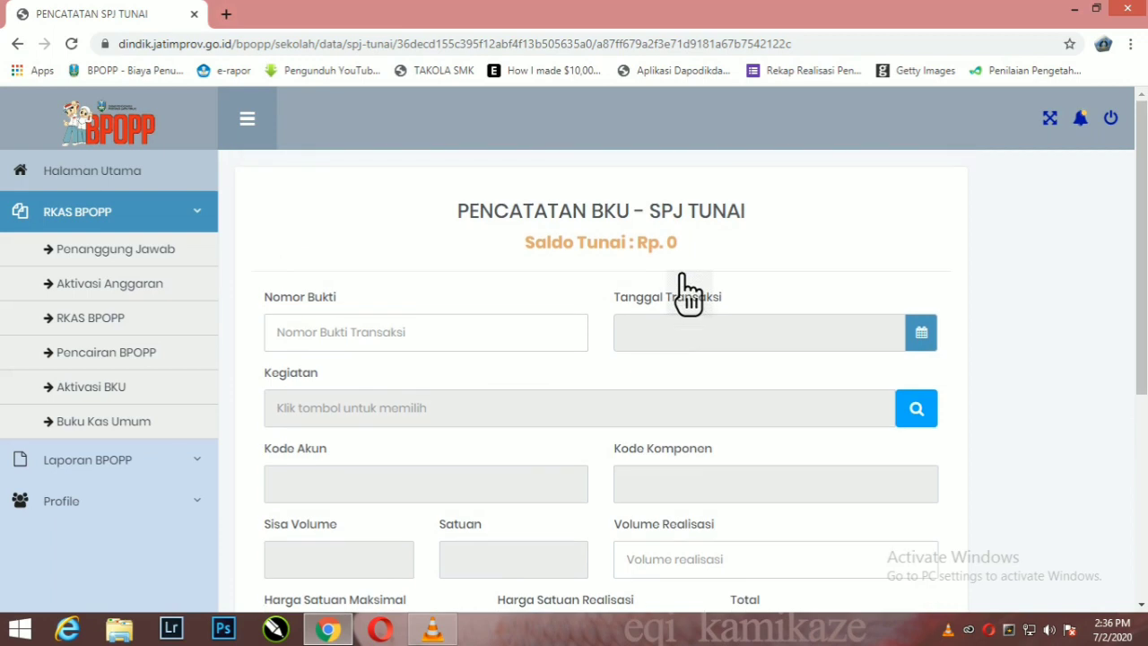
left_click(482, 335)
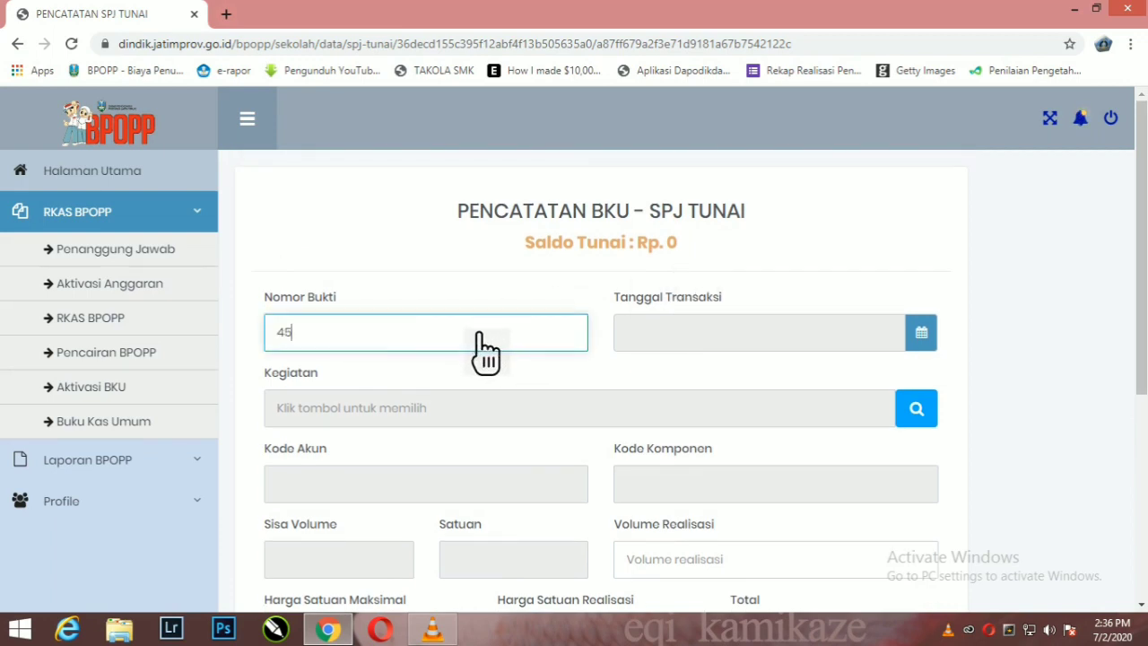
left_click(668, 345)
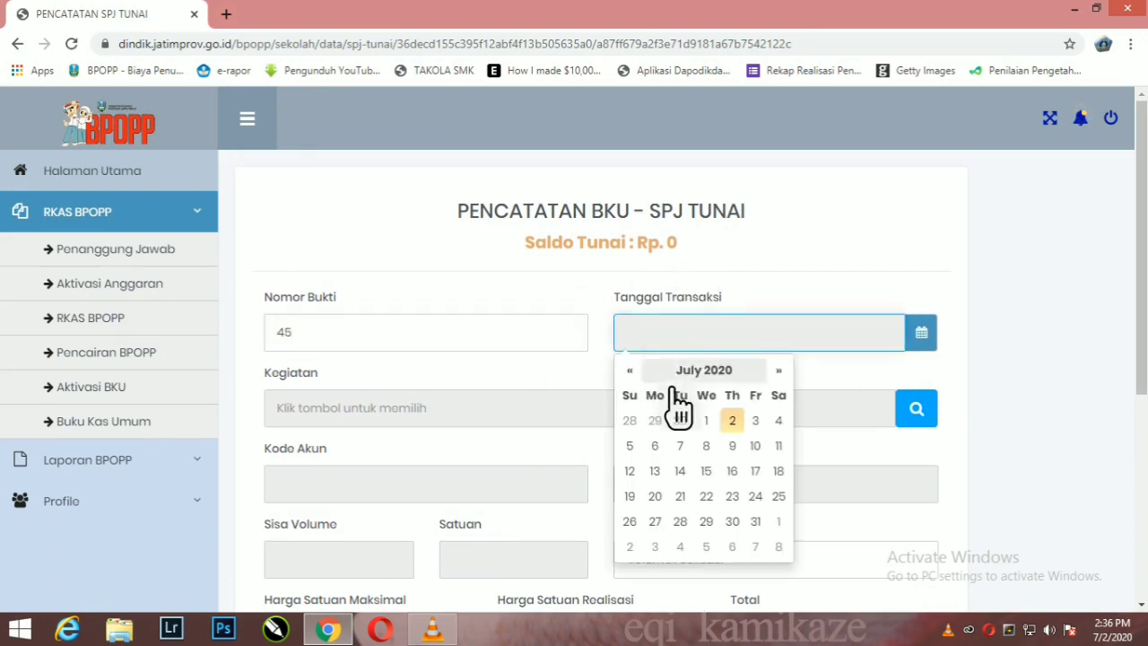
left_click(707, 446)
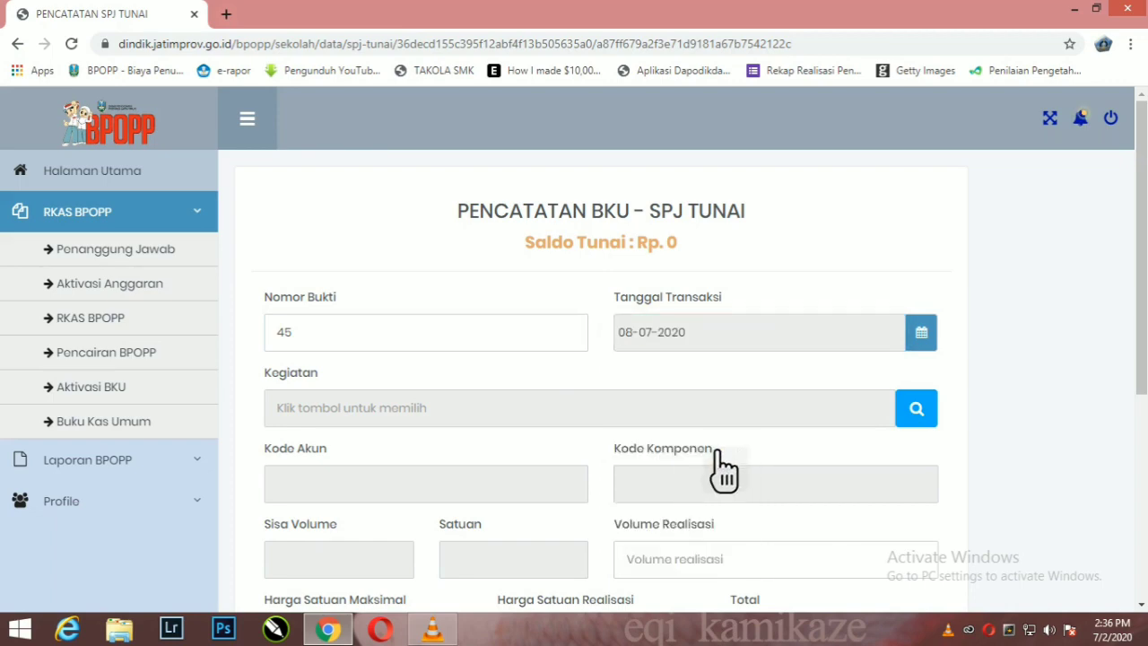
Step: Choose Pengadaan Bahan Perbaikan Mebuler as the Kegiatan for the cash SPJ entry
left_click(507, 424)
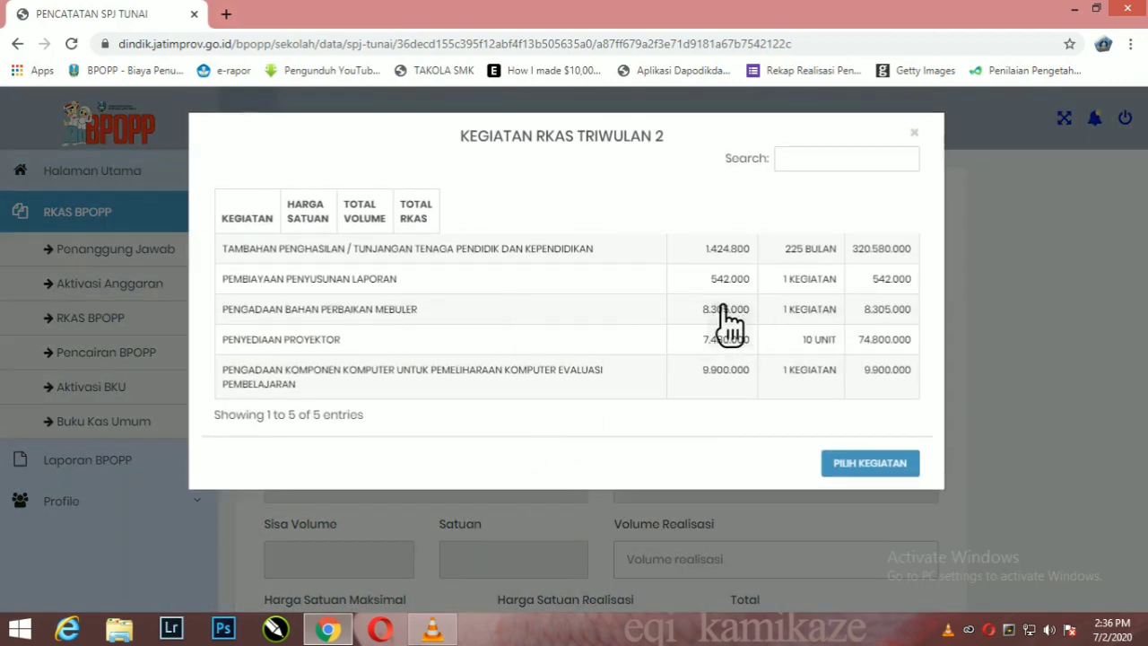
left_click(386, 312)
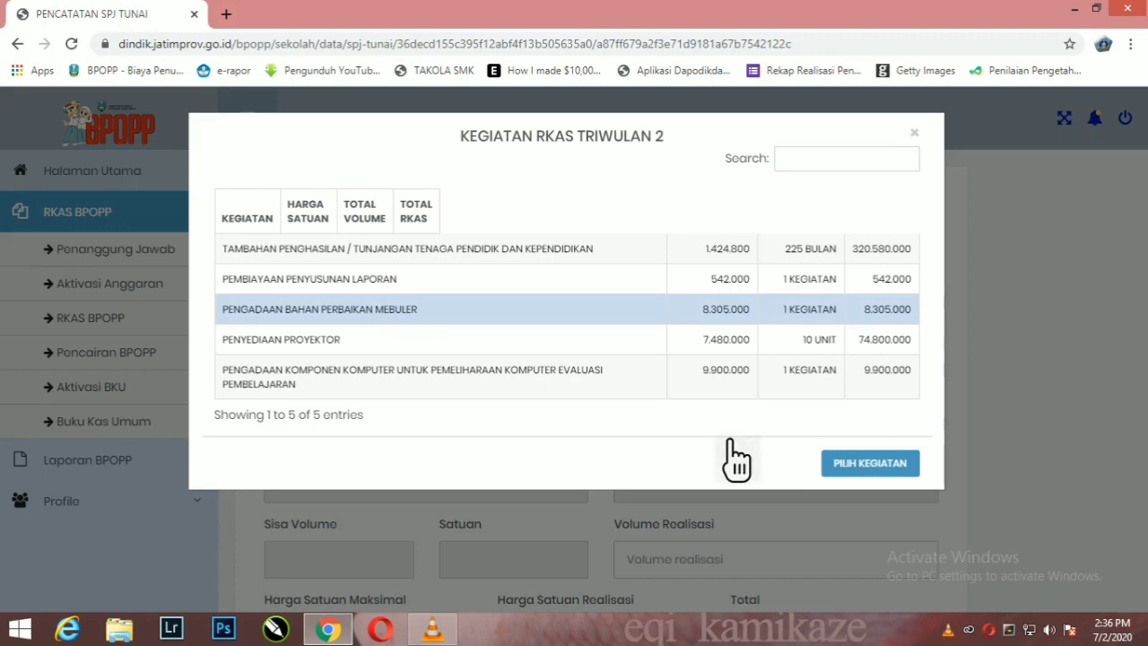
left_click(843, 476)
Step: Set Volume Realisasi to 1 and Harga Satuan Realisasi to 50000, then try to save the BKU record
scroll(679, 451, "down", 2)
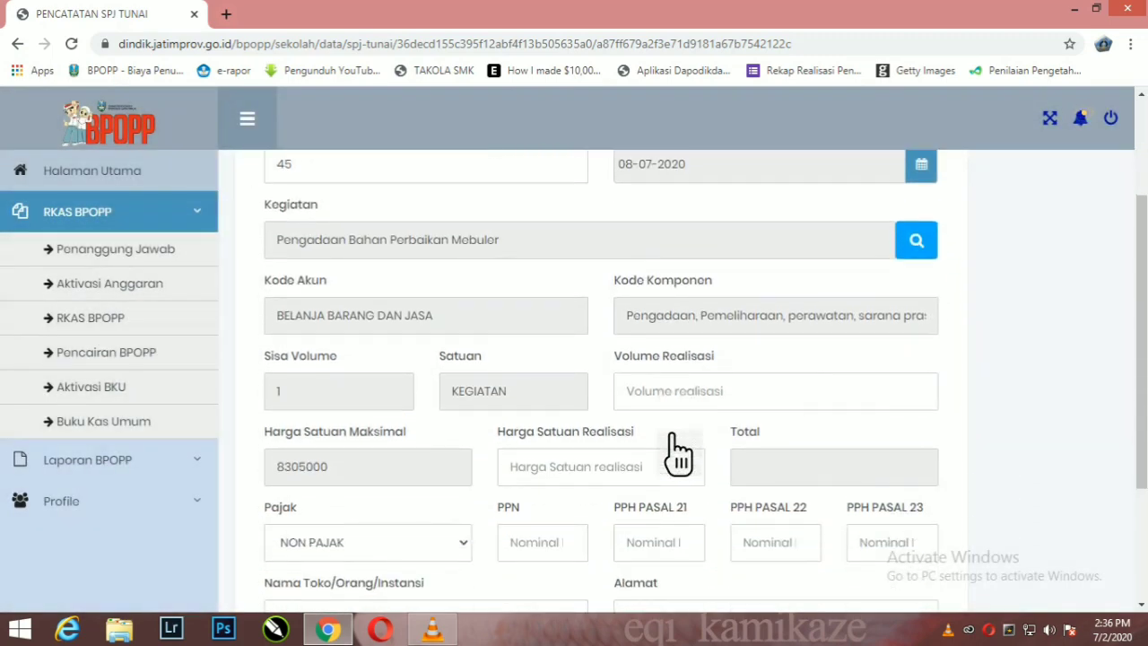
scroll(680, 452, "down", 1)
left_click(682, 320)
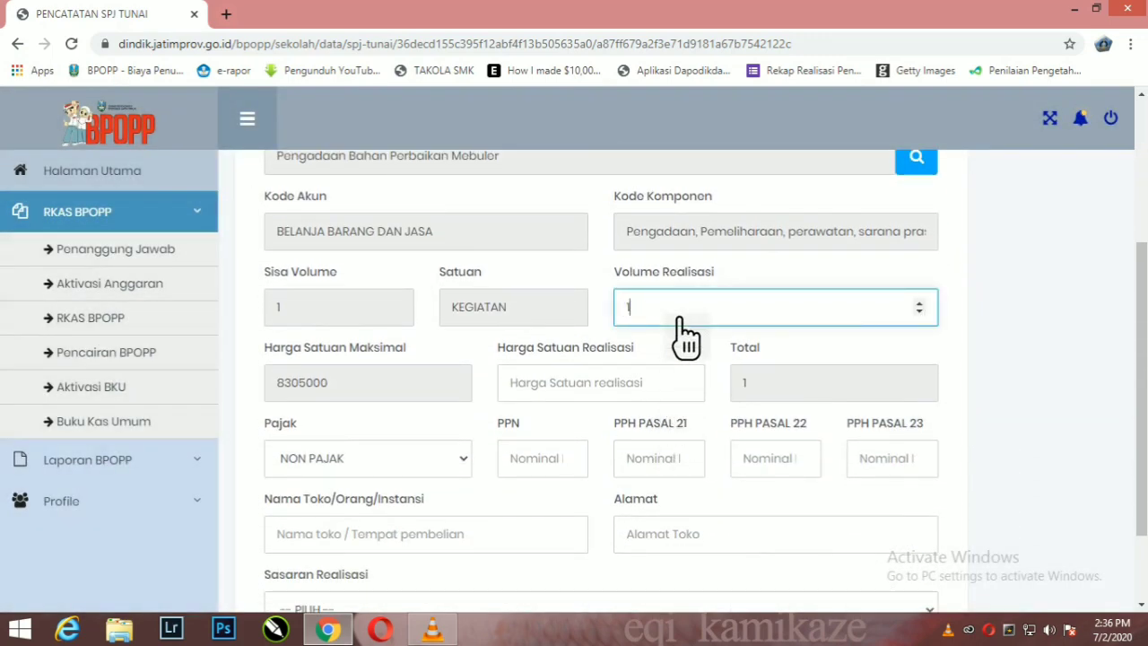
left_click(593, 394)
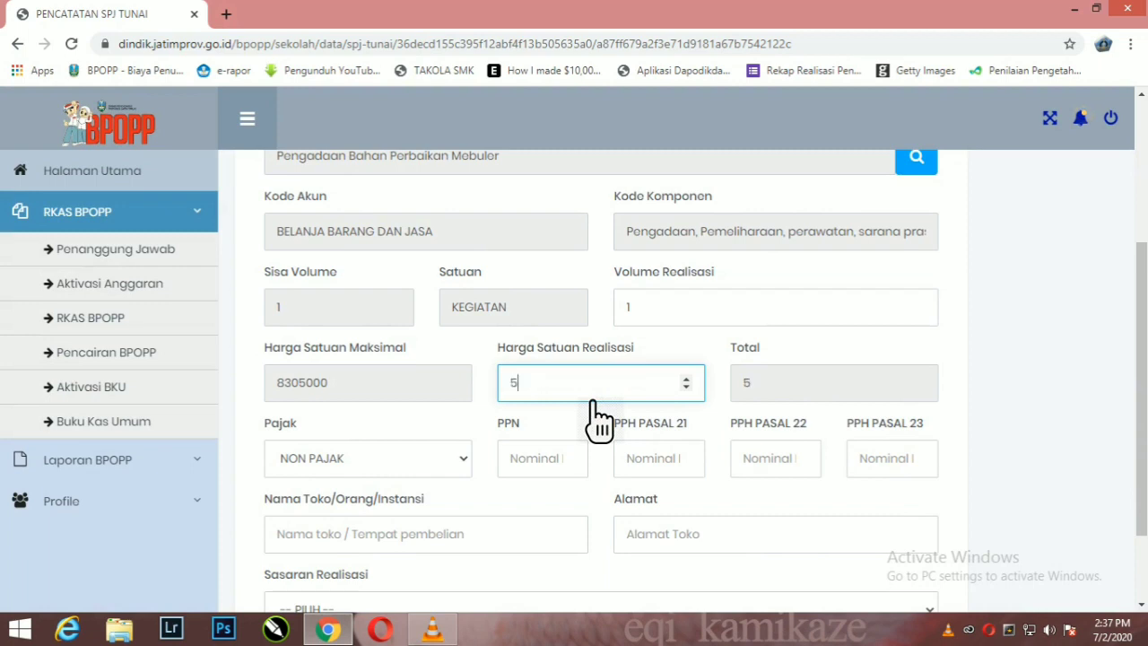
type("50000")
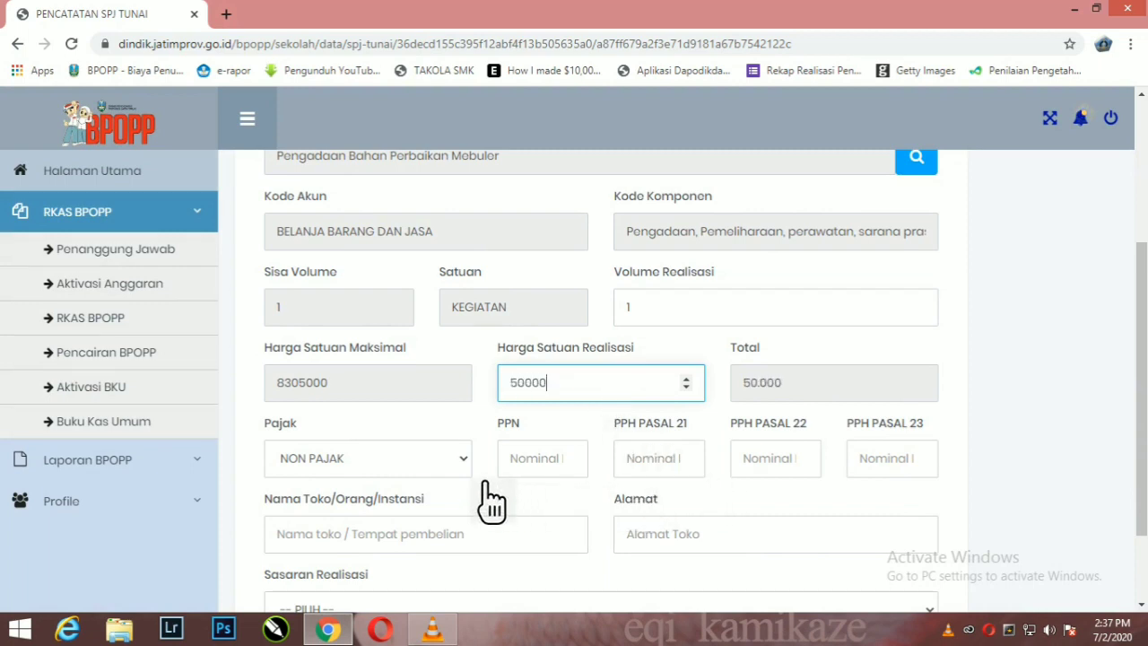
scroll(852, 471, "down", 2)
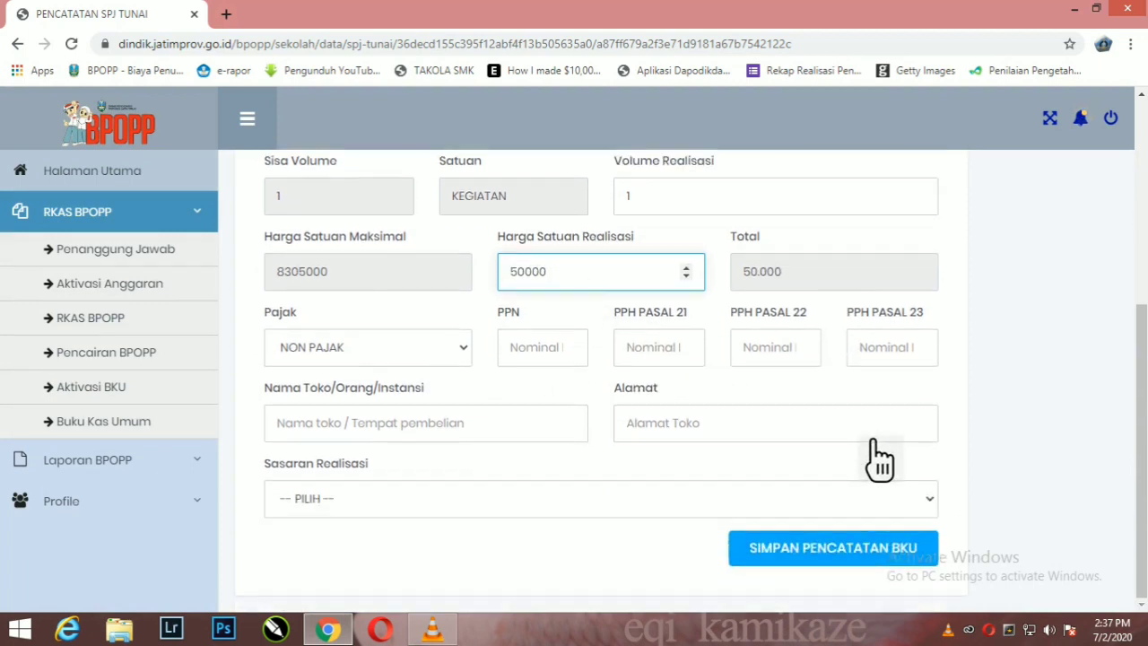
left_click(833, 548)
Step: Fill in dd as both the store name and Alamat, and set Sasaran Realisasi to 1.2 Pengembangan Standar Isi
scroll(1014, 315, "up", 3)
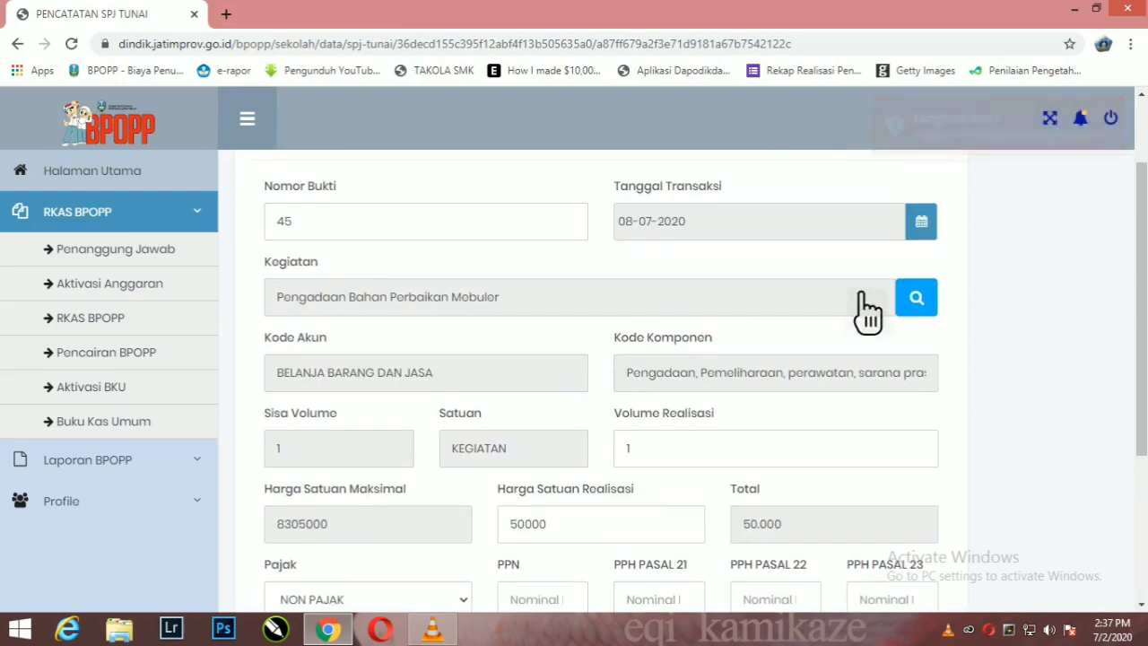
scroll(866, 313, "up", 1)
scroll(679, 333, "down", 4)
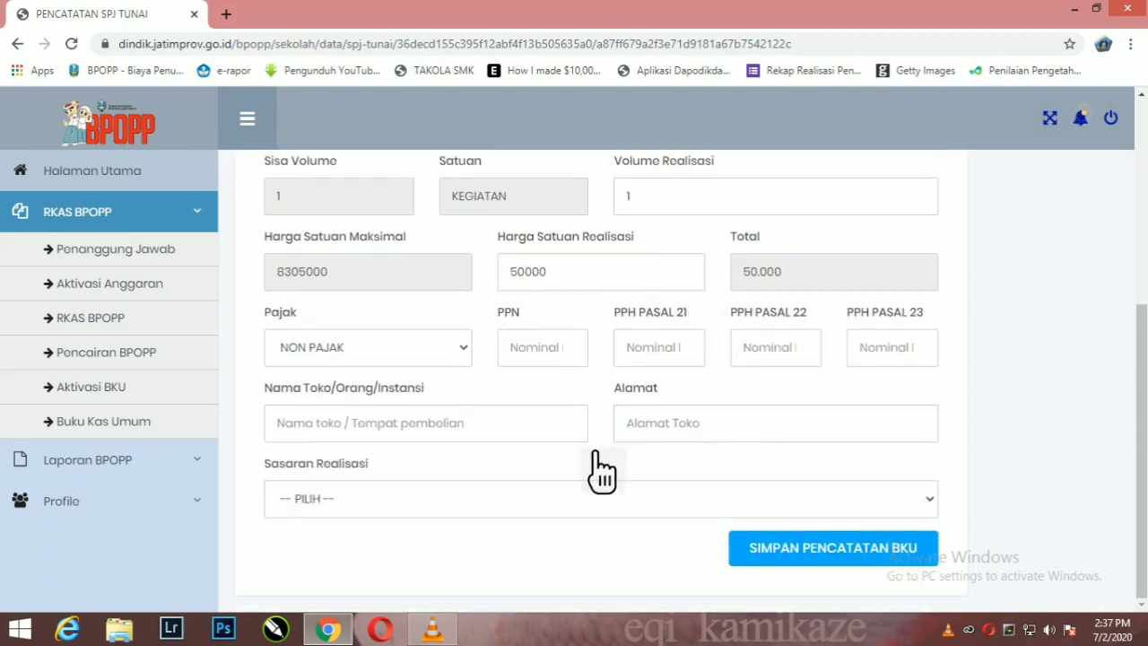
left_click(485, 421)
type("skl")
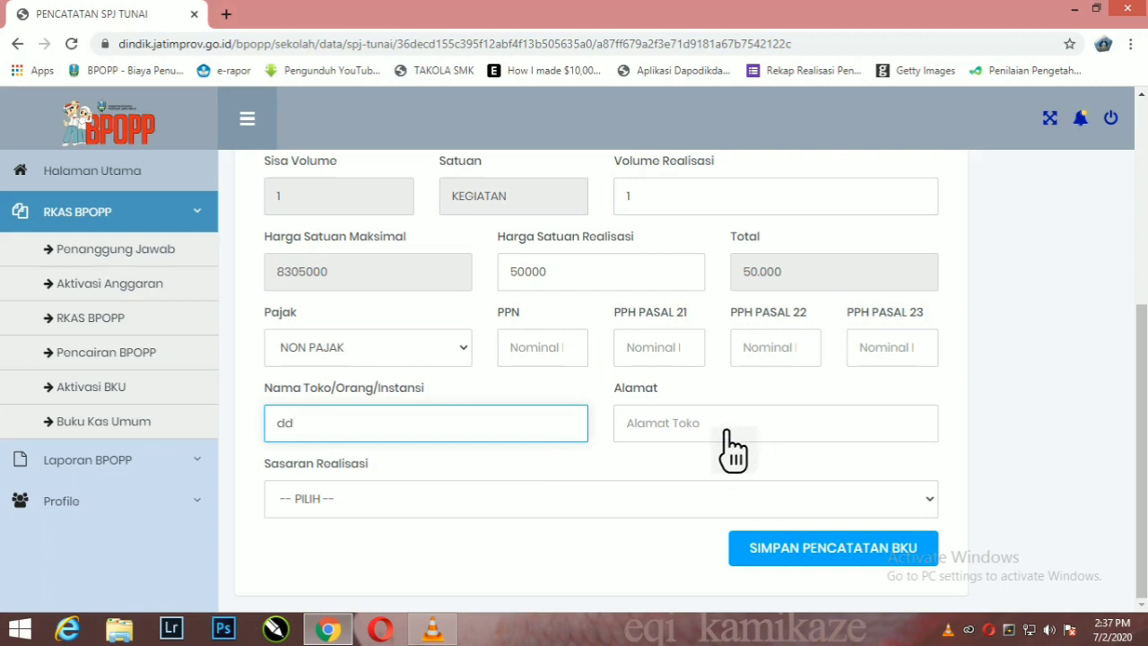
left_click(723, 429)
type("skl")
left_click(577, 499)
left_click(453, 358)
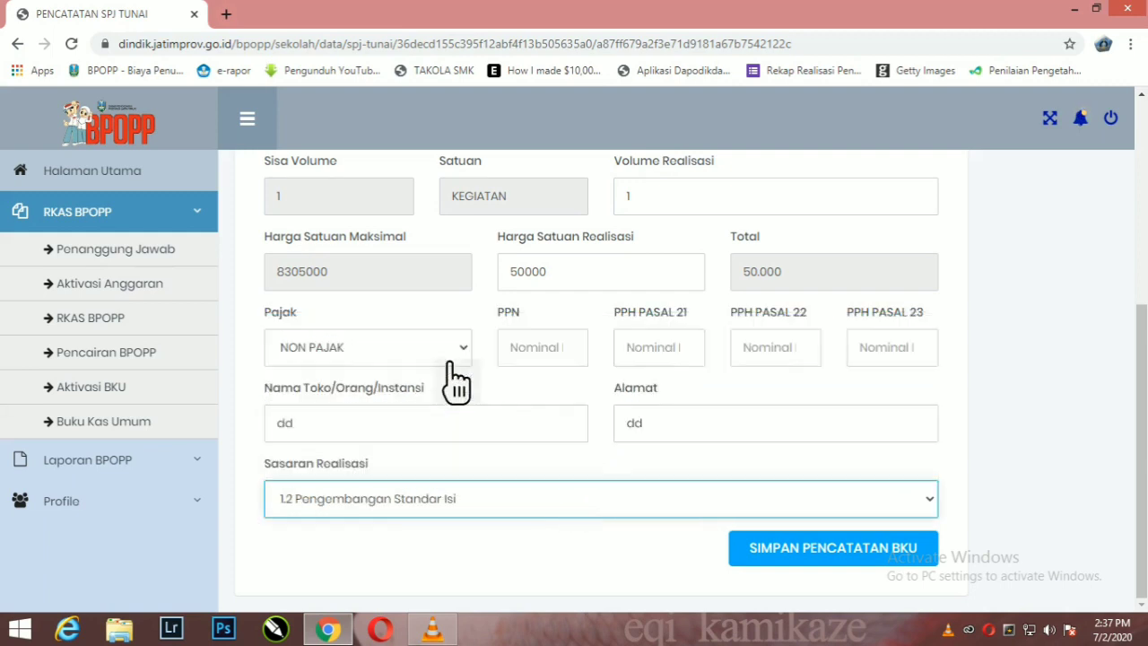
Step: Try to save the completed SPJ Tunai record, then return to Buku Kas Umum
left_click(818, 548)
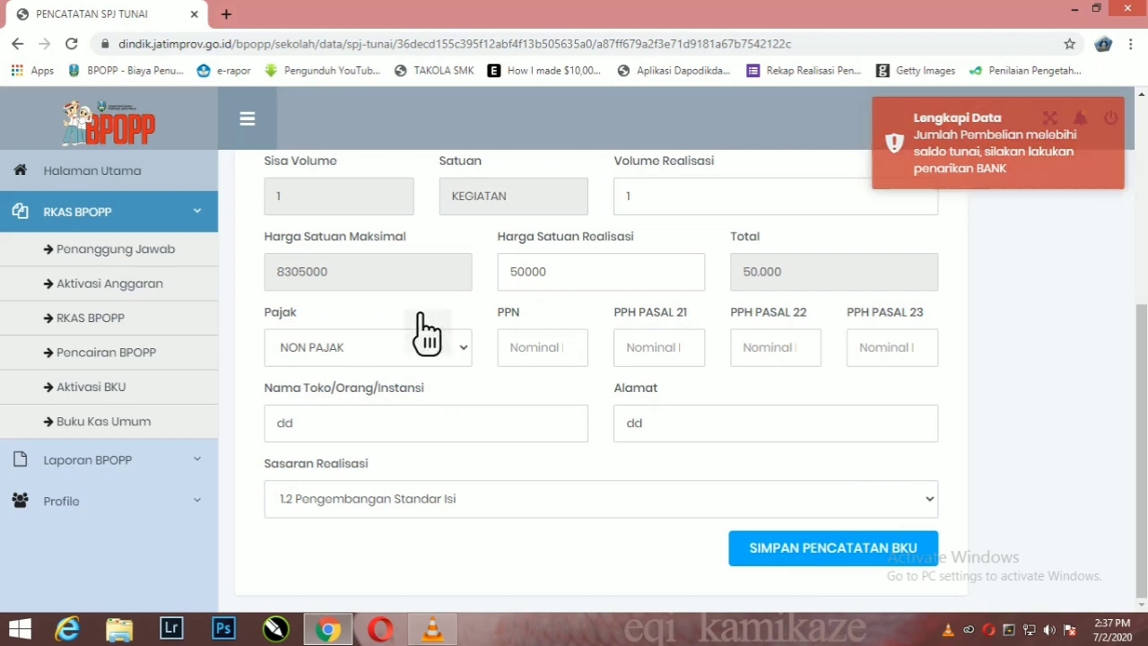
scroll(697, 338, "up", 4)
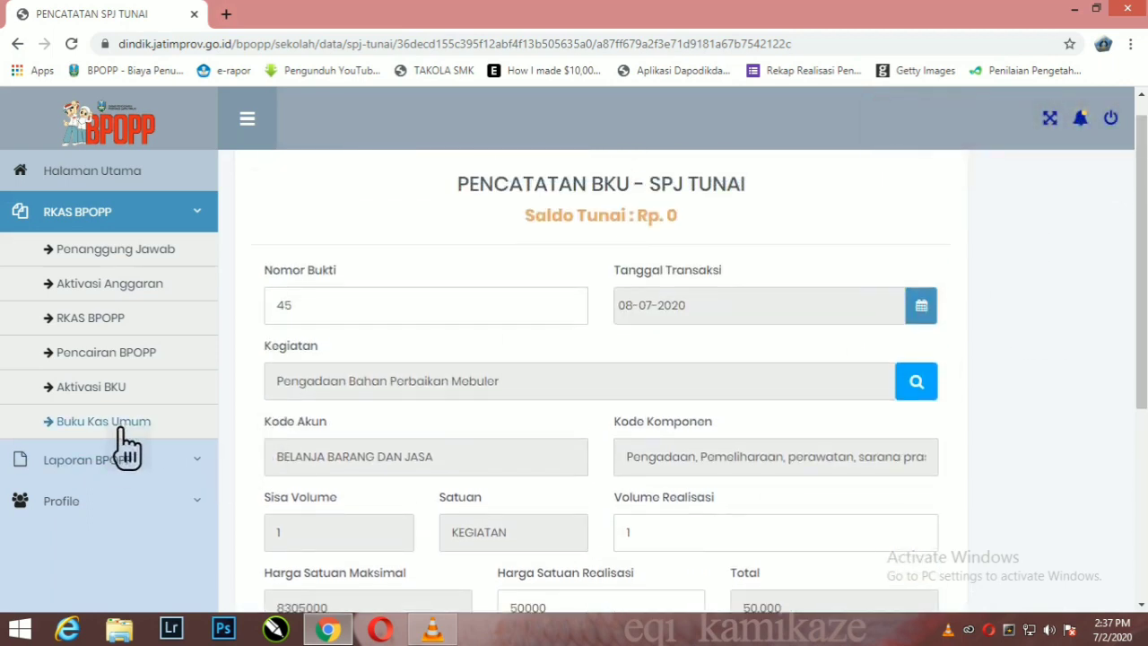
left_click(130, 438)
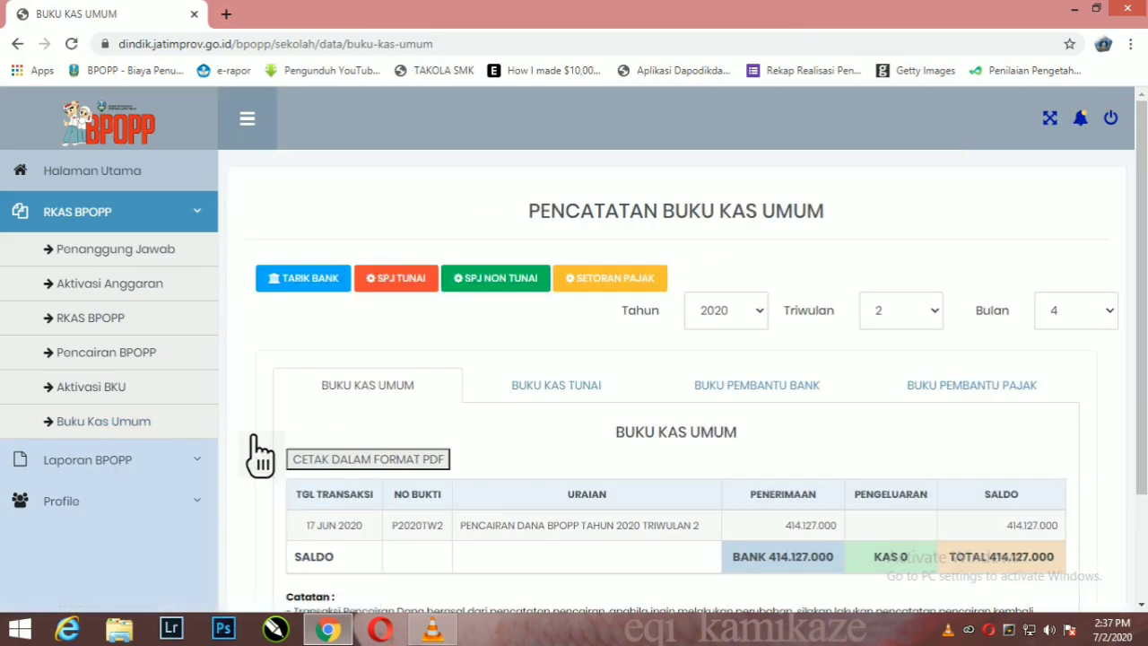
Step: Record a Tarik Bank withdrawal dated 02-07-2020 with Nomor Bukti ED9888 and Jumlah Dana 200000000, and save it
left_click(312, 289)
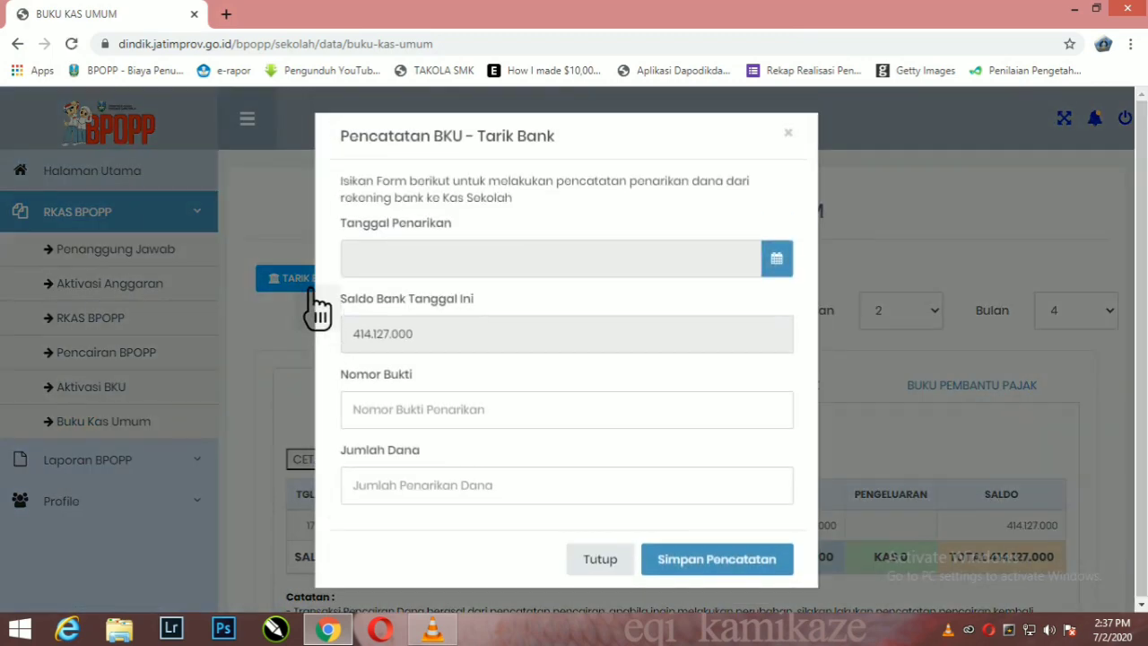
left_click(662, 285)
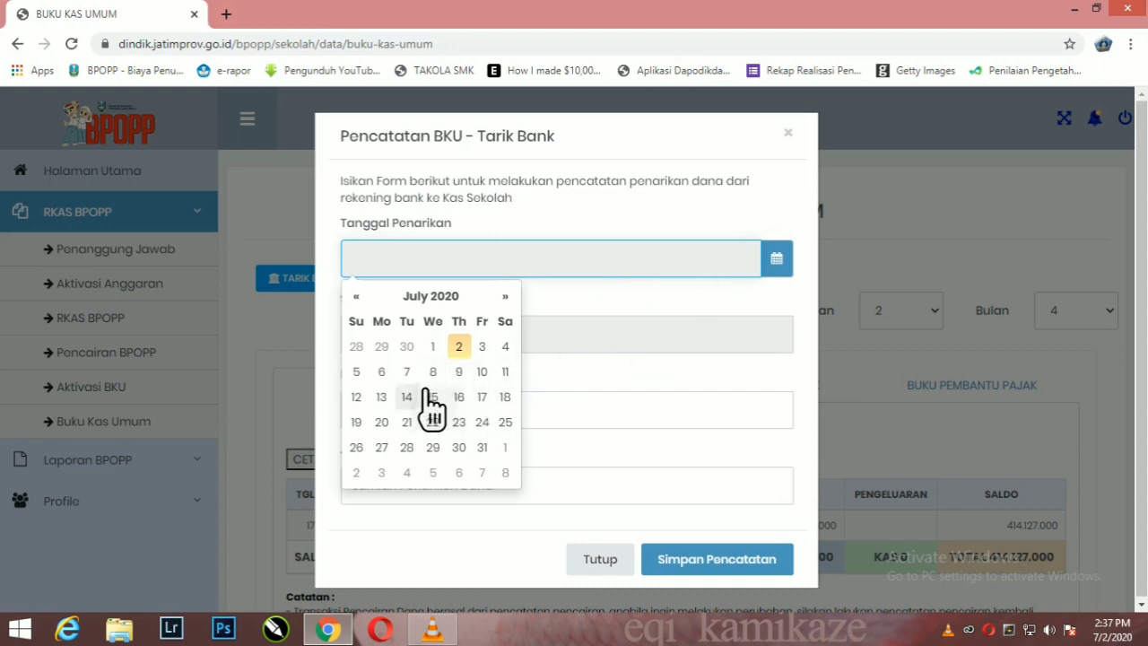
left_click(460, 347)
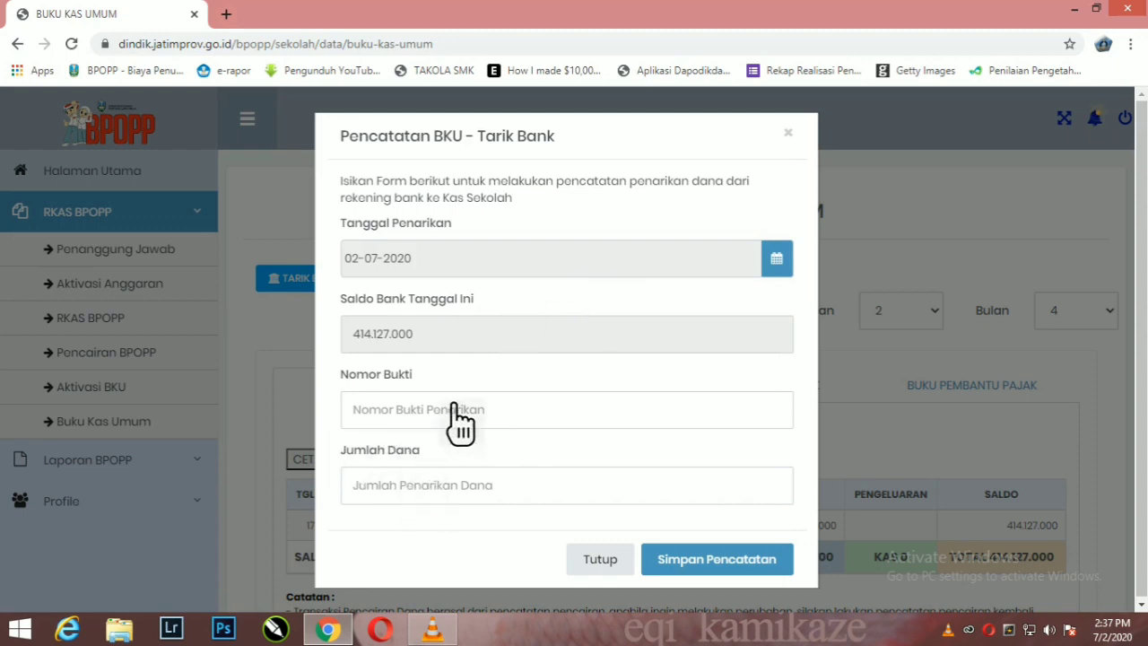
left_click(418, 411)
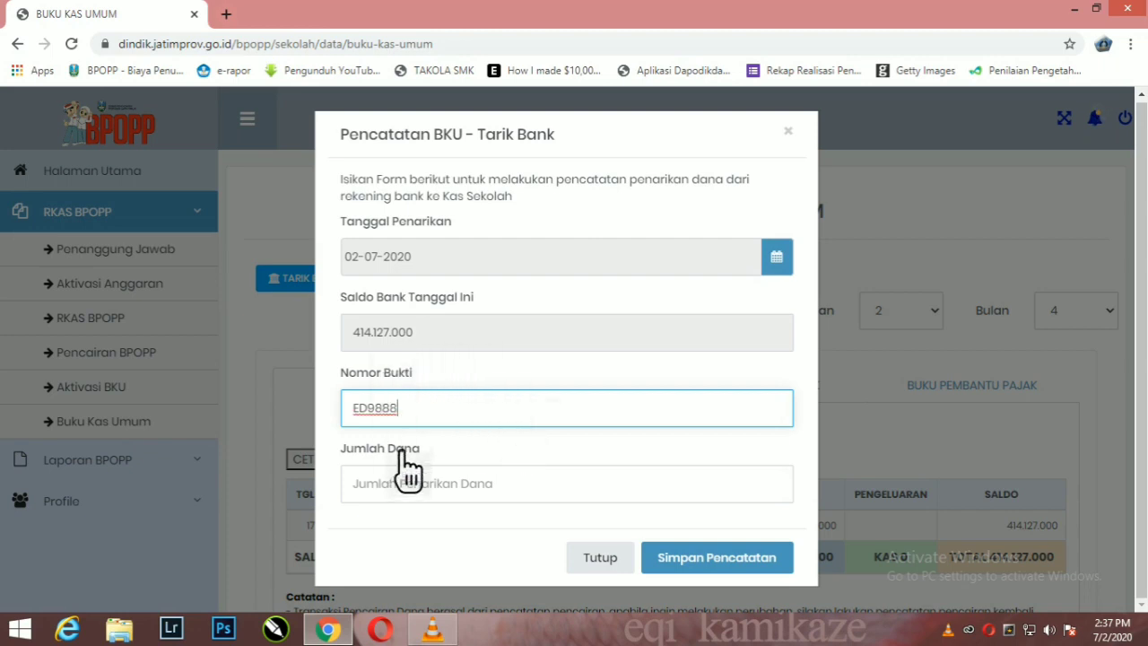
left_click(394, 499)
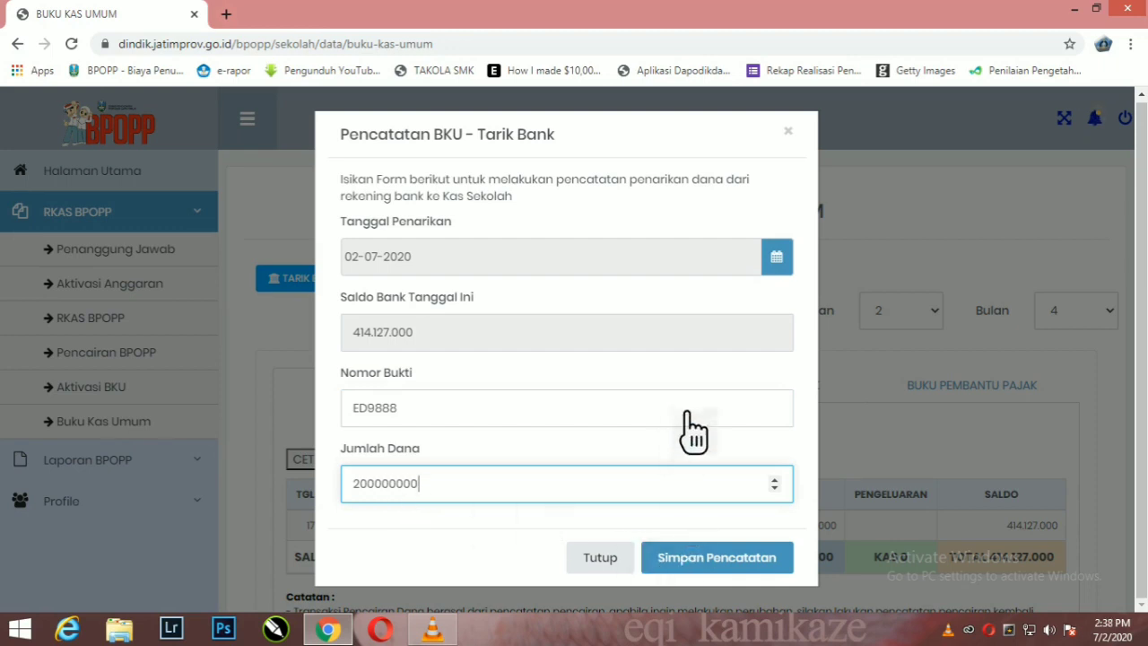
left_click(699, 581)
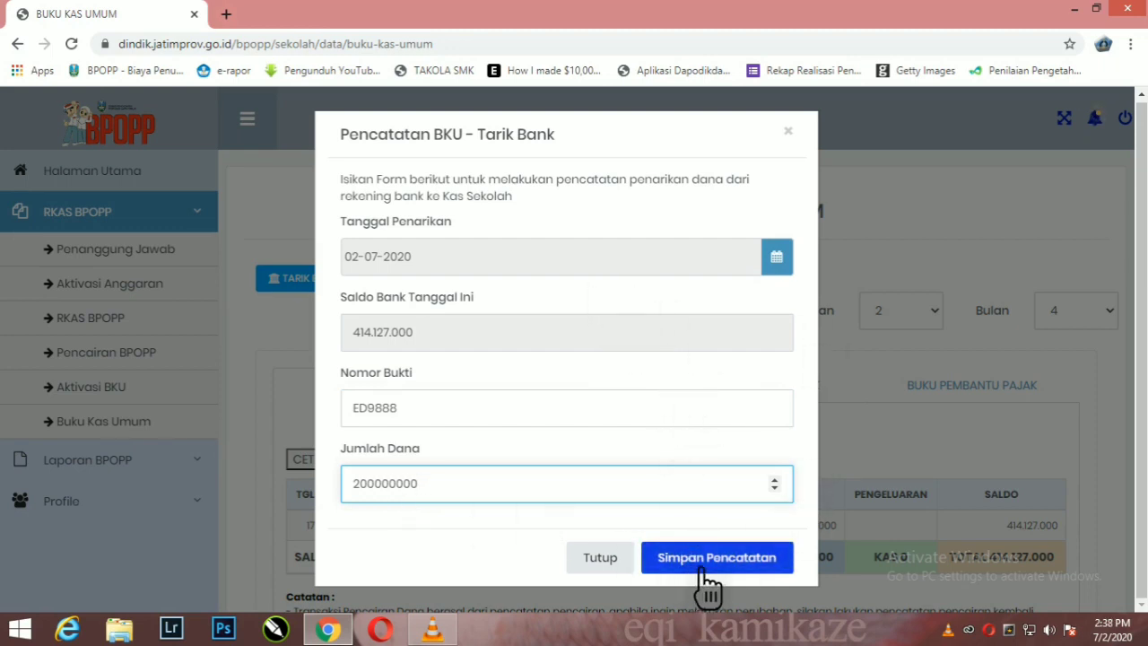
left_click(703, 571)
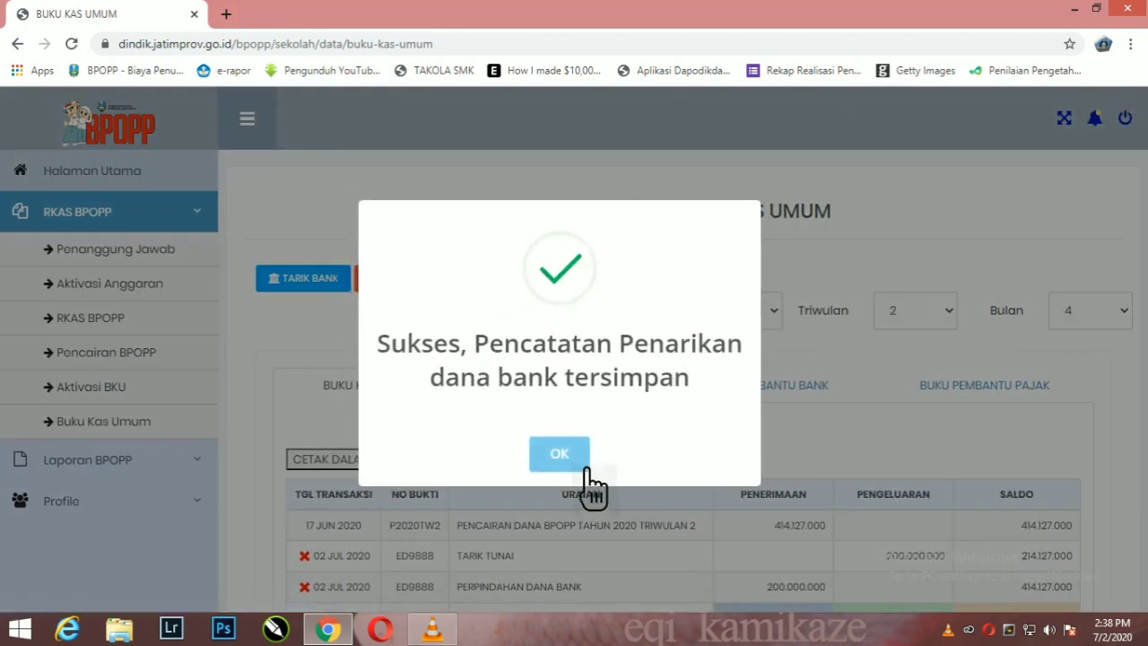
left_click(584, 465)
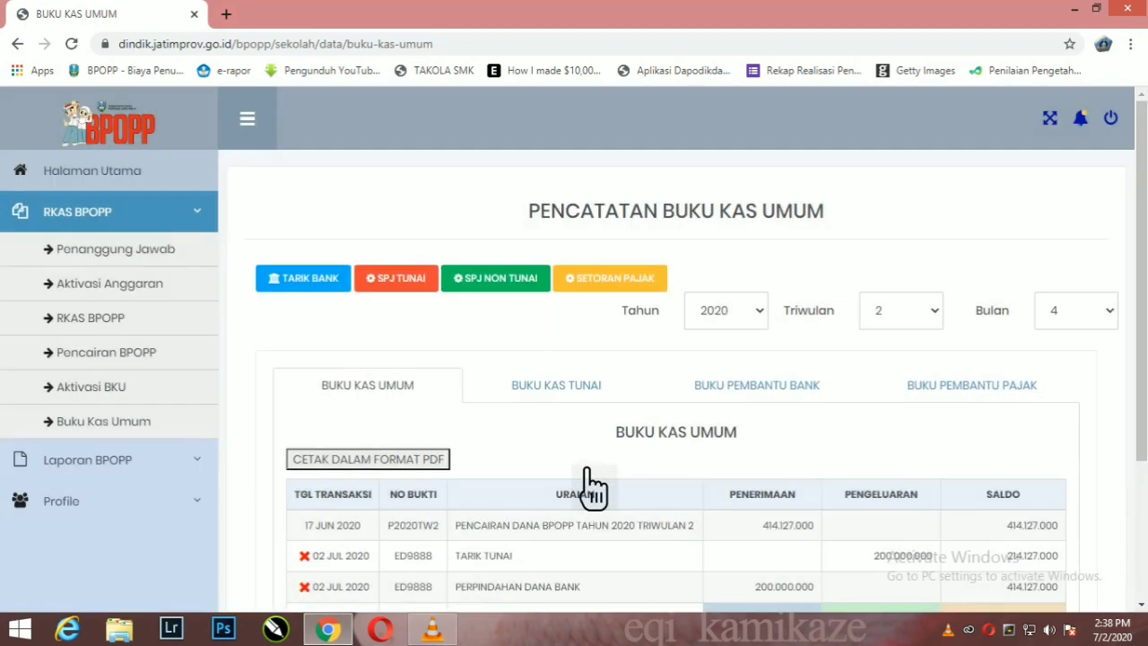
scroll(587, 471, "down", 1)
scroll(628, 519, "down", 1)
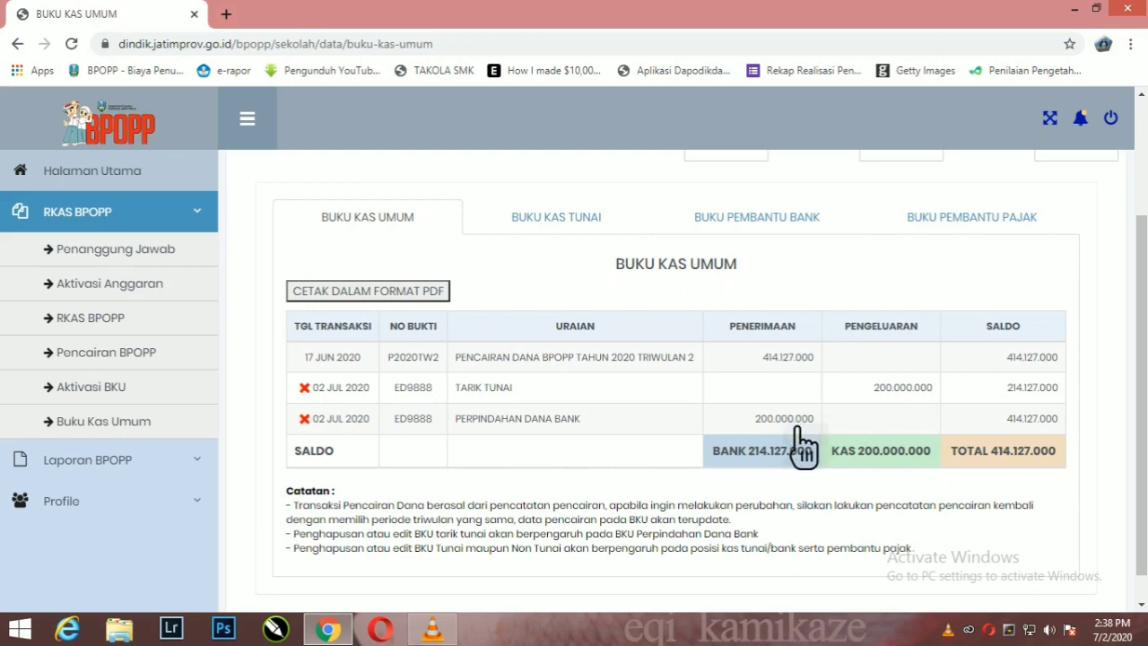
Step: Start a new SPJ Tunai record and enter 001/TW.2/2020 as the Nomor Bukti
scroll(802, 440, "up", 2)
left_click(404, 283)
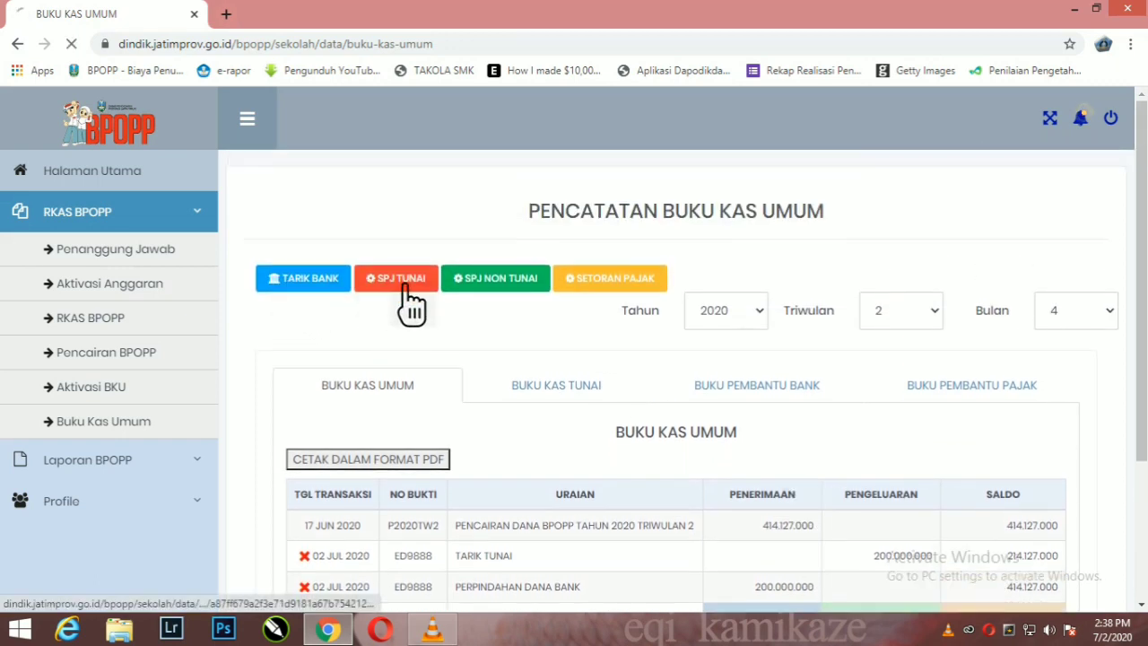
scroll(404, 286, "down", 1)
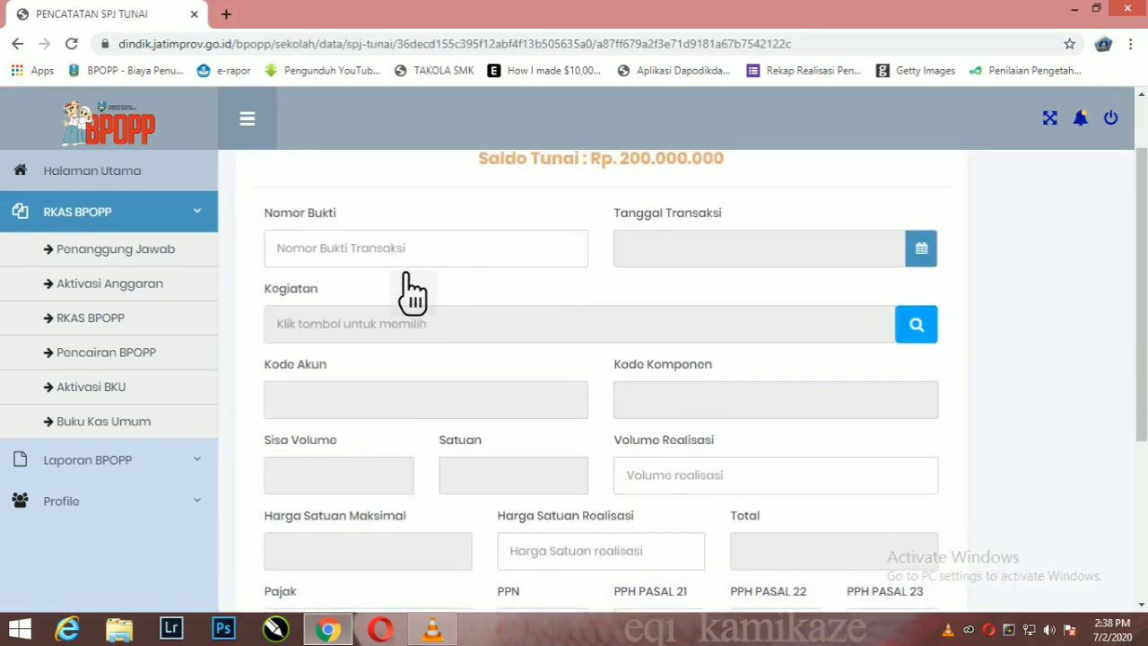
left_click(410, 264)
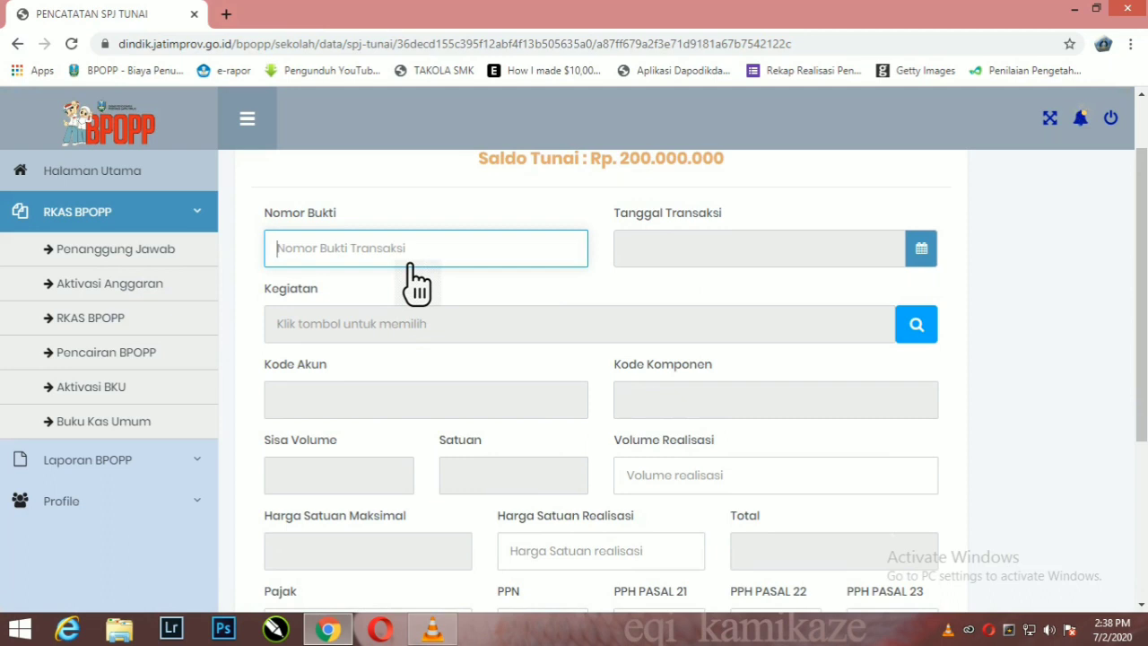
type("222")
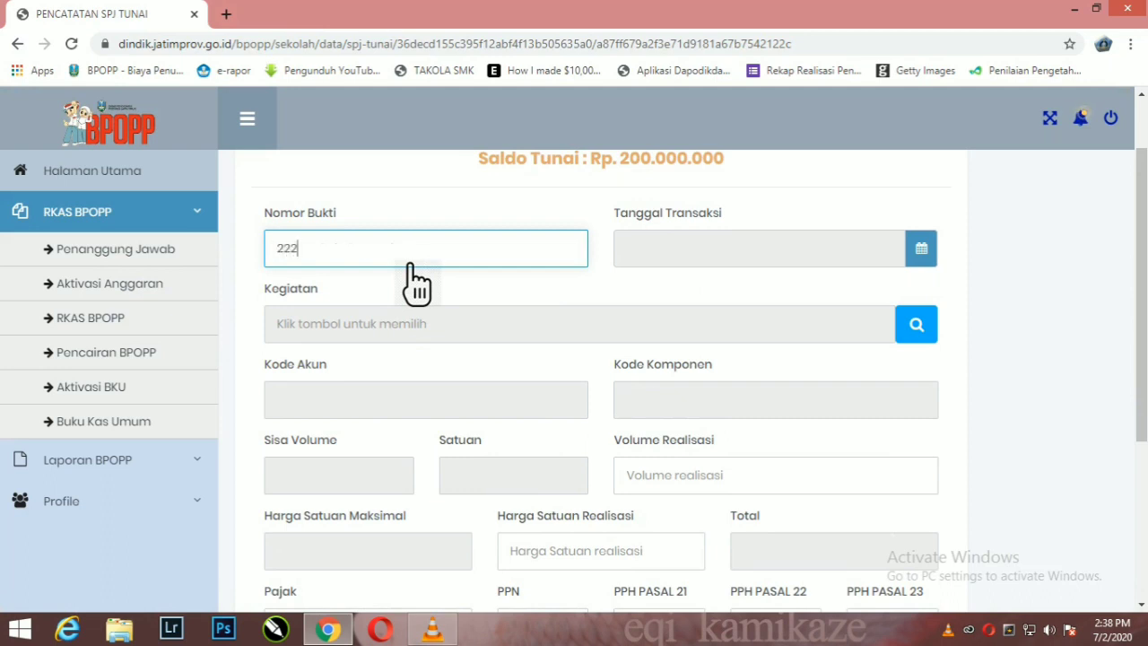
key("BackSpace")
key("BackSpace")
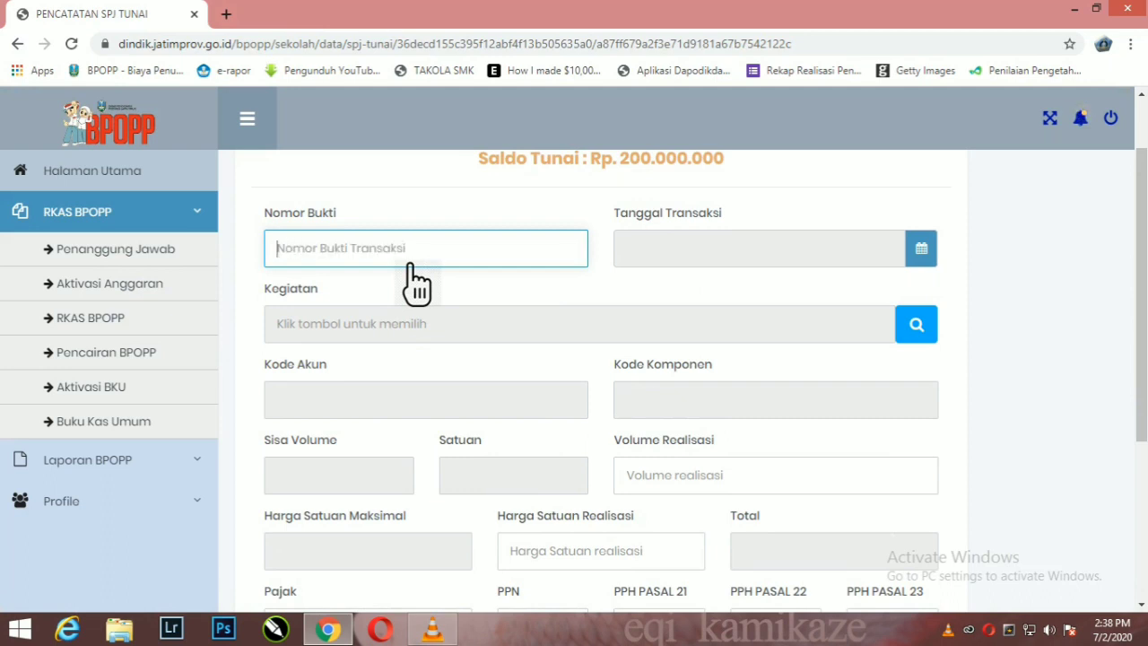
type("001/TW.2/2020")
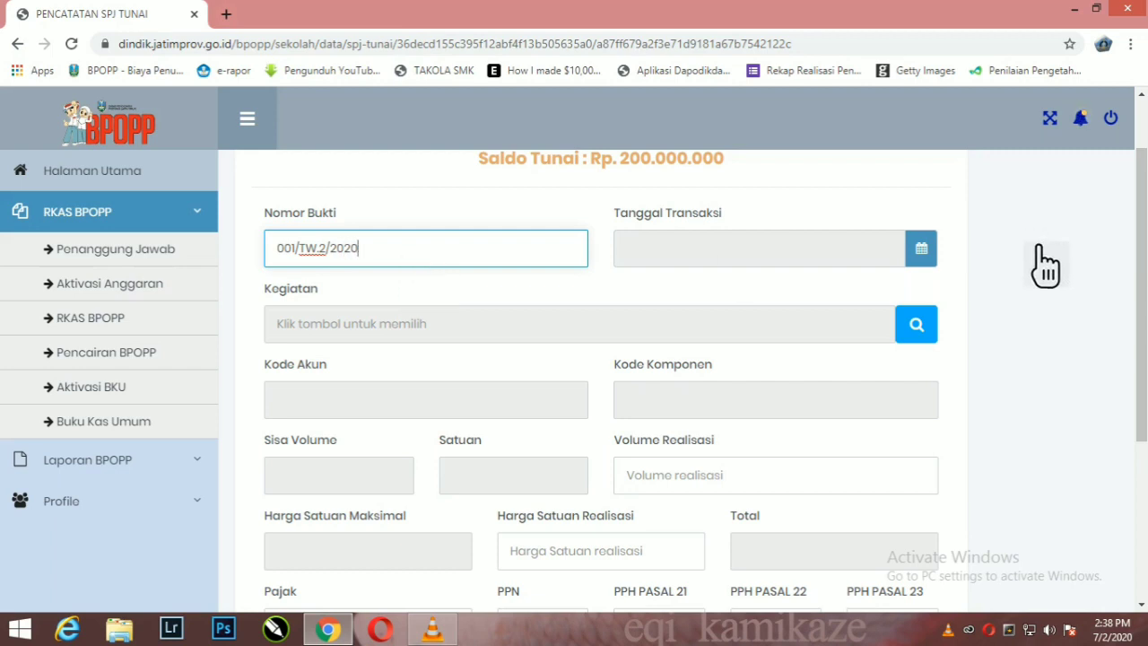
Step: Set the Tanggal Transaksi of the SPJ Tunai record to 02-07-2020
left_click(938, 254)
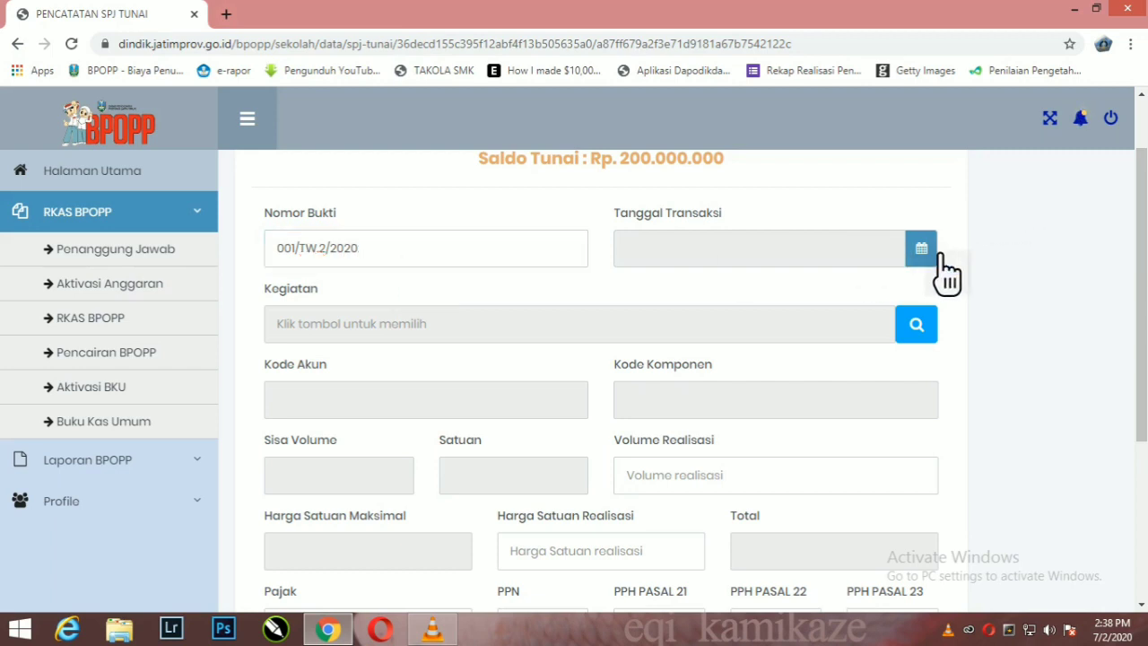
left_click(864, 263)
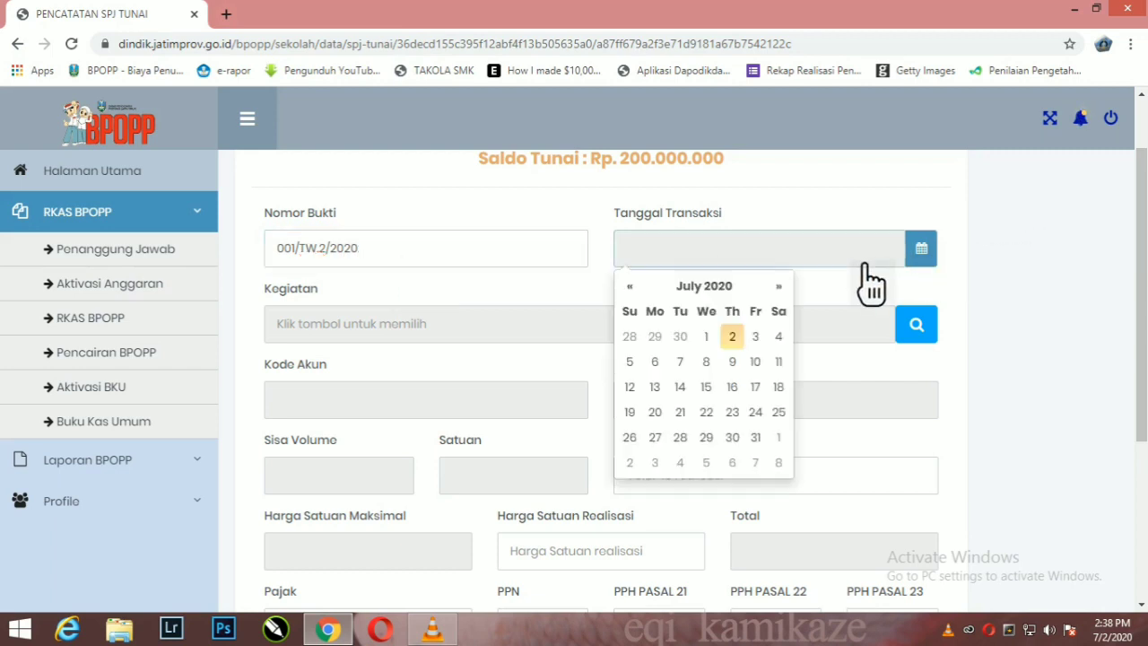
left_click(755, 337)
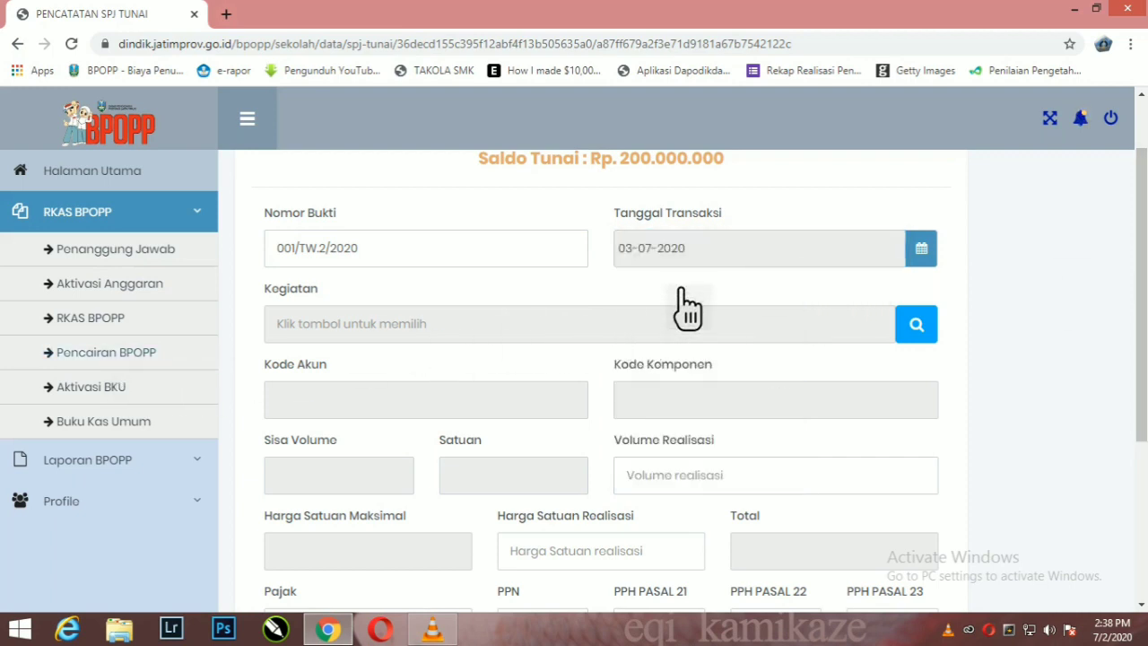
left_click(731, 259)
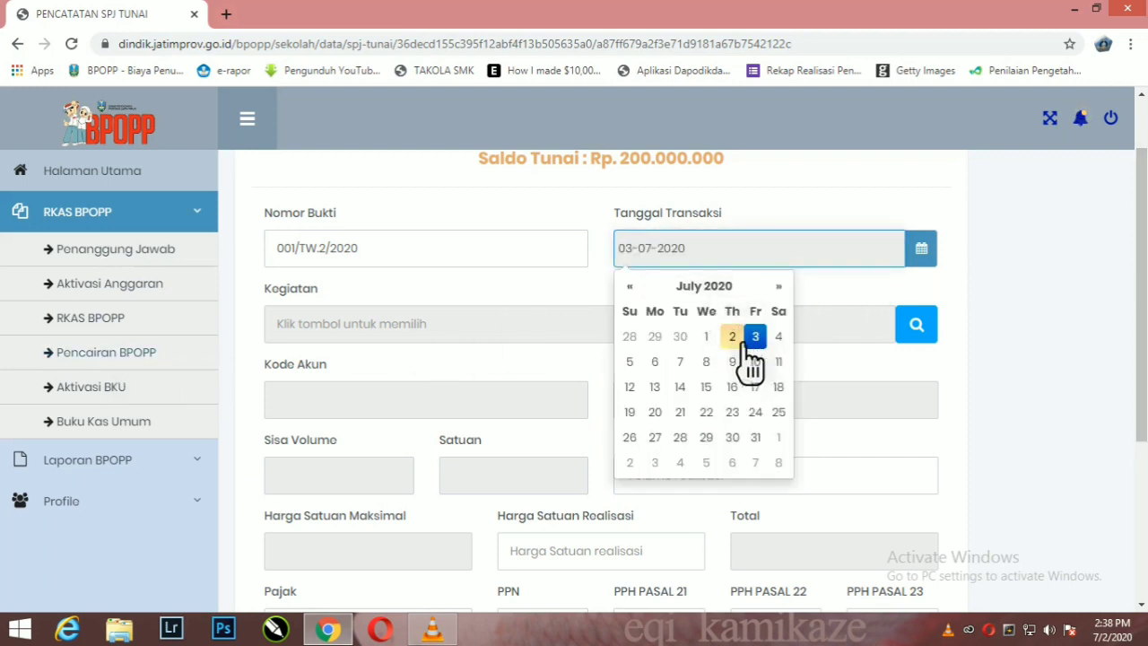
left_click(744, 342)
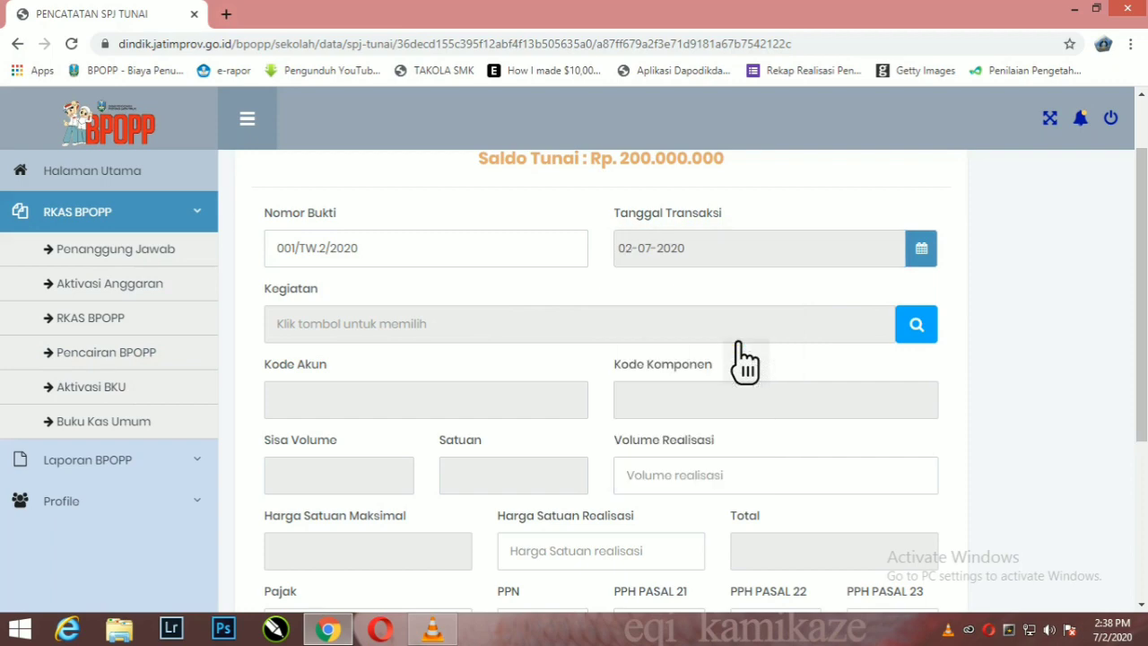
Step: Choose Pembiayaan Penyusunan Laporan as the Kegiatan for the SPJ Tunai record
left_click(916, 337)
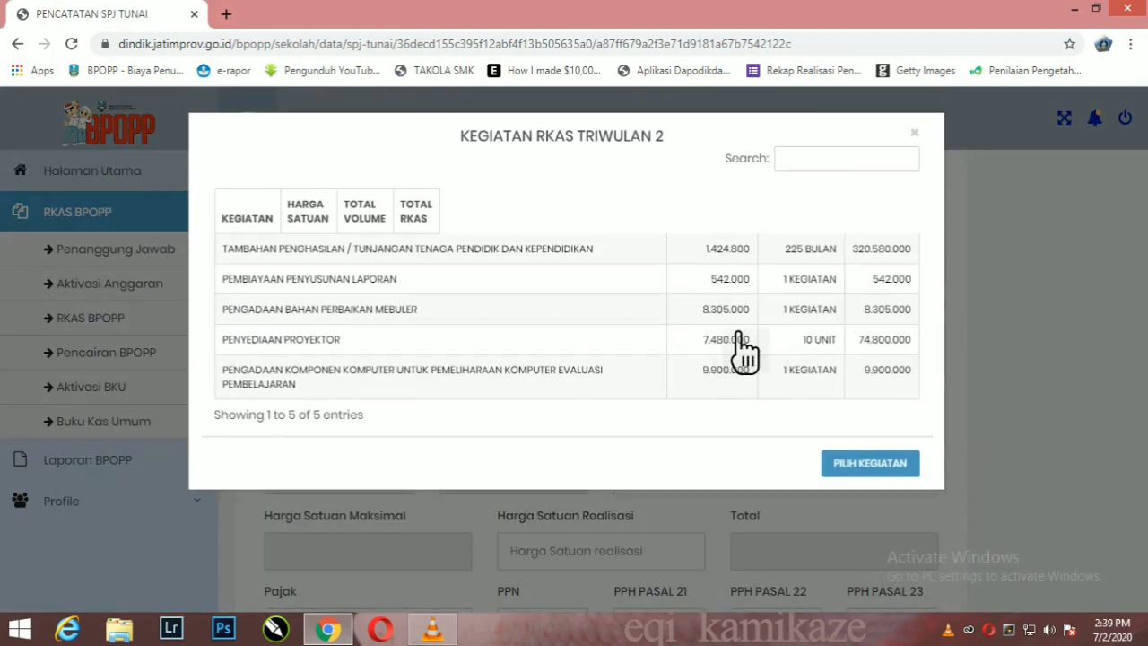
left_click(350, 283)
left_click(863, 466)
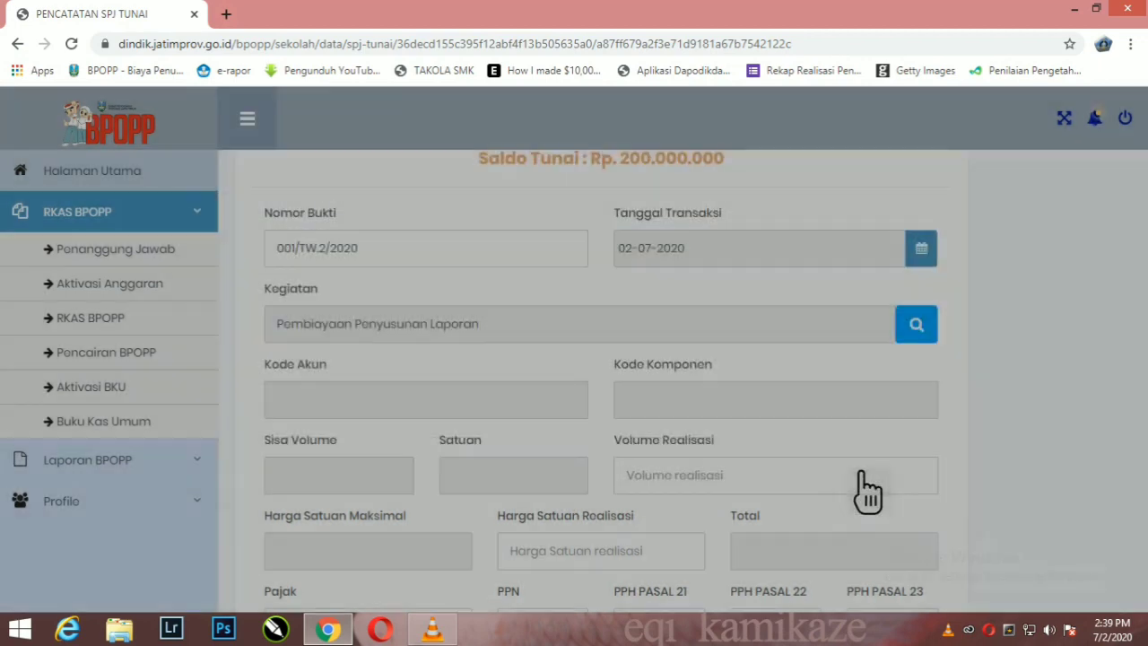
Step: Set Volume Realisasi to 1 and Harga Satuan Realisasi to 542000
scroll(687, 475, "down", 2)
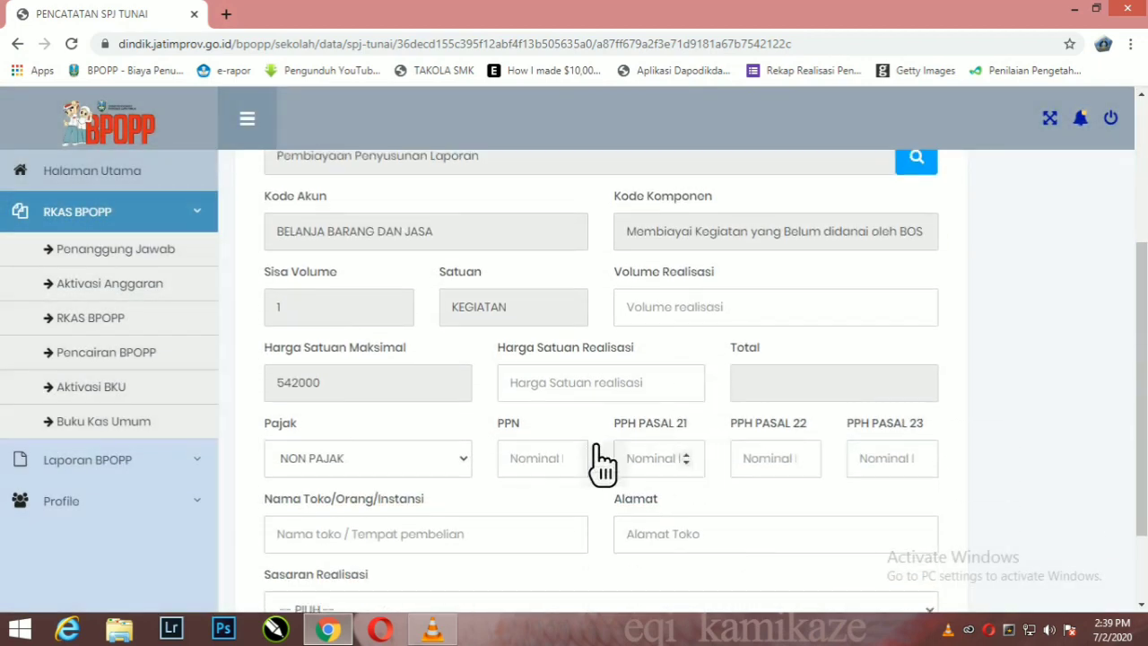
left_click(683, 320)
type("1")
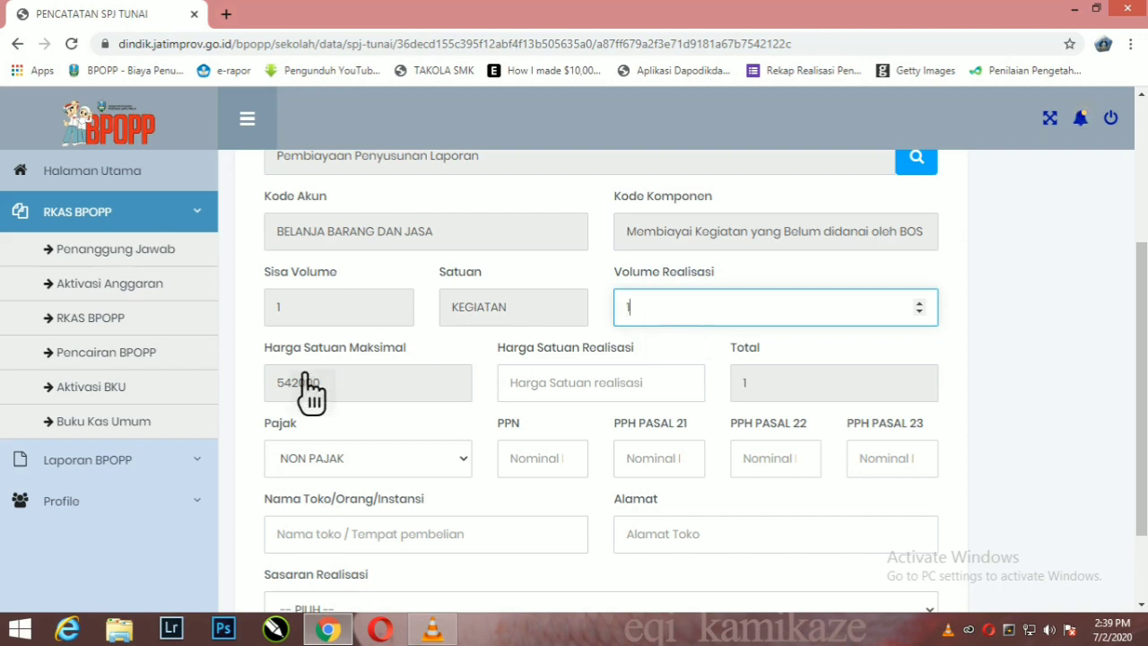
left_click(571, 392)
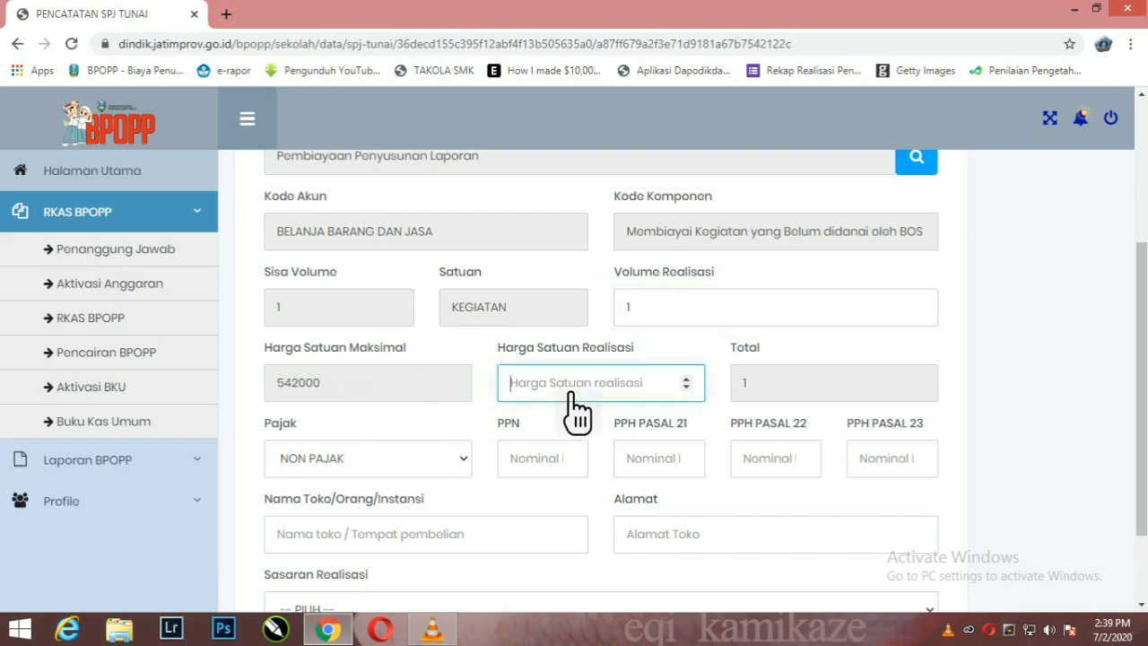
type("542")
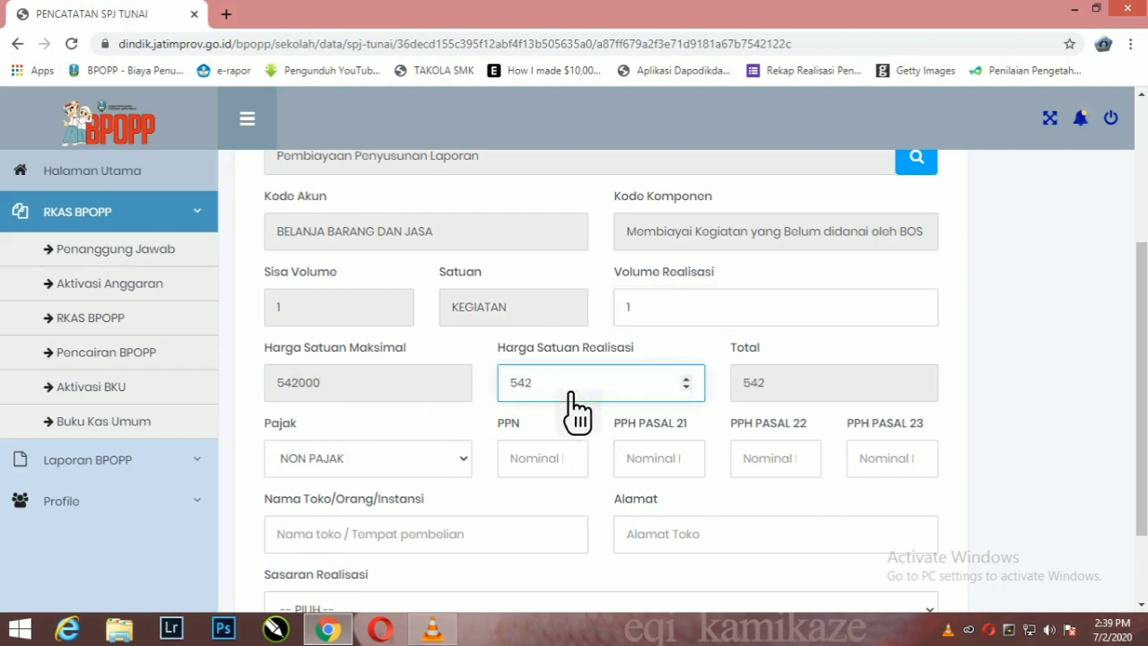
type("000")
scroll(571, 393, "down", 1)
scroll(612, 411, "up", 1)
scroll(611, 415, "down", 1)
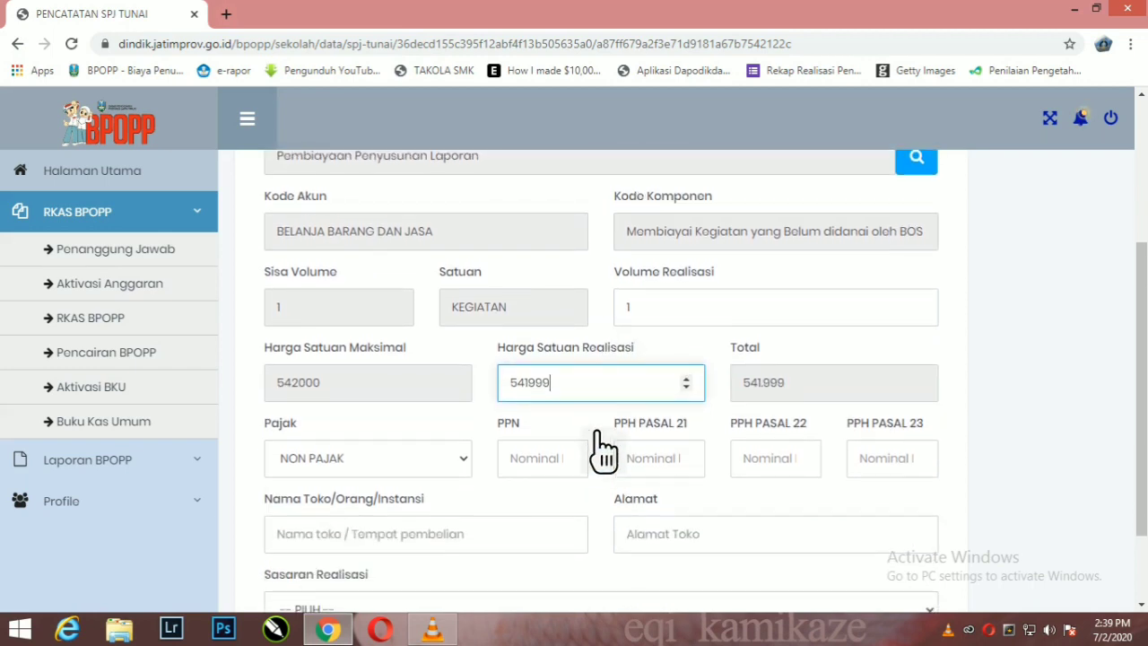
scroll(639, 388, "up", 1)
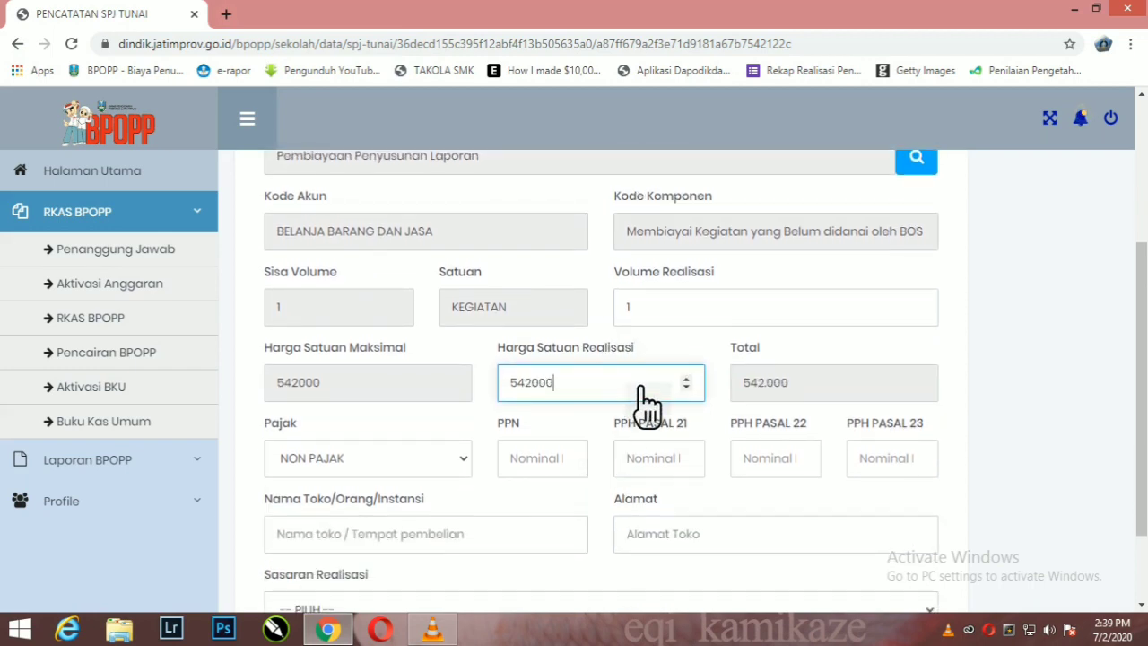
Step: Try PAJAK MASUK as the Pajak type, then set it back to NON PAJAK
left_click(413, 467)
left_click(413, 467)
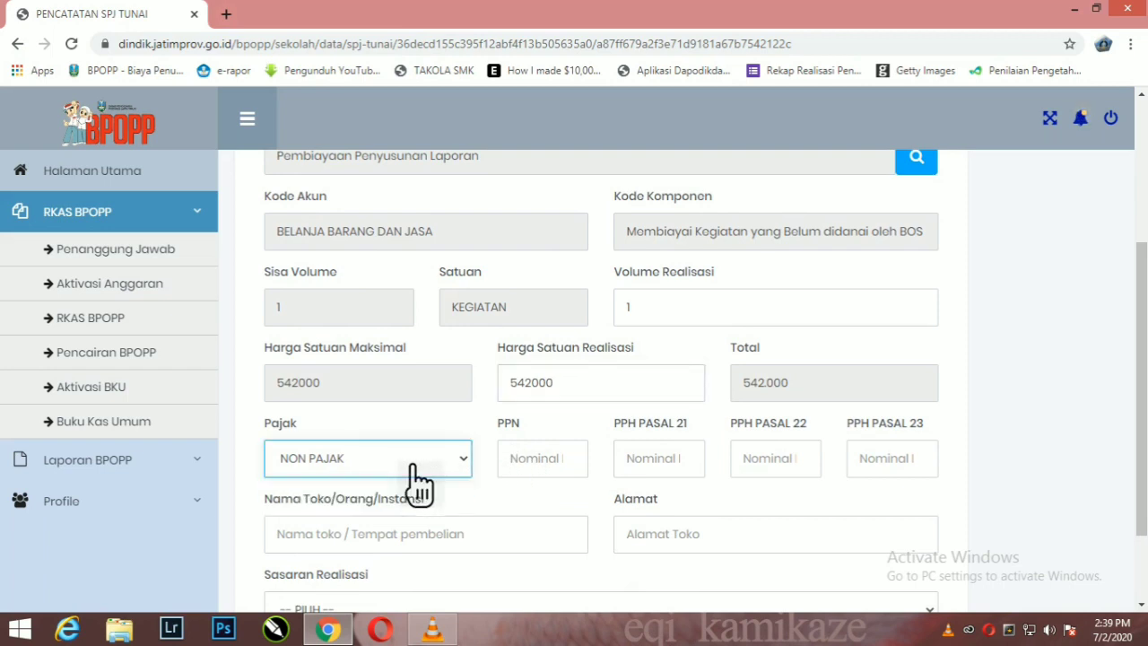
left_click(411, 468)
left_click(377, 506)
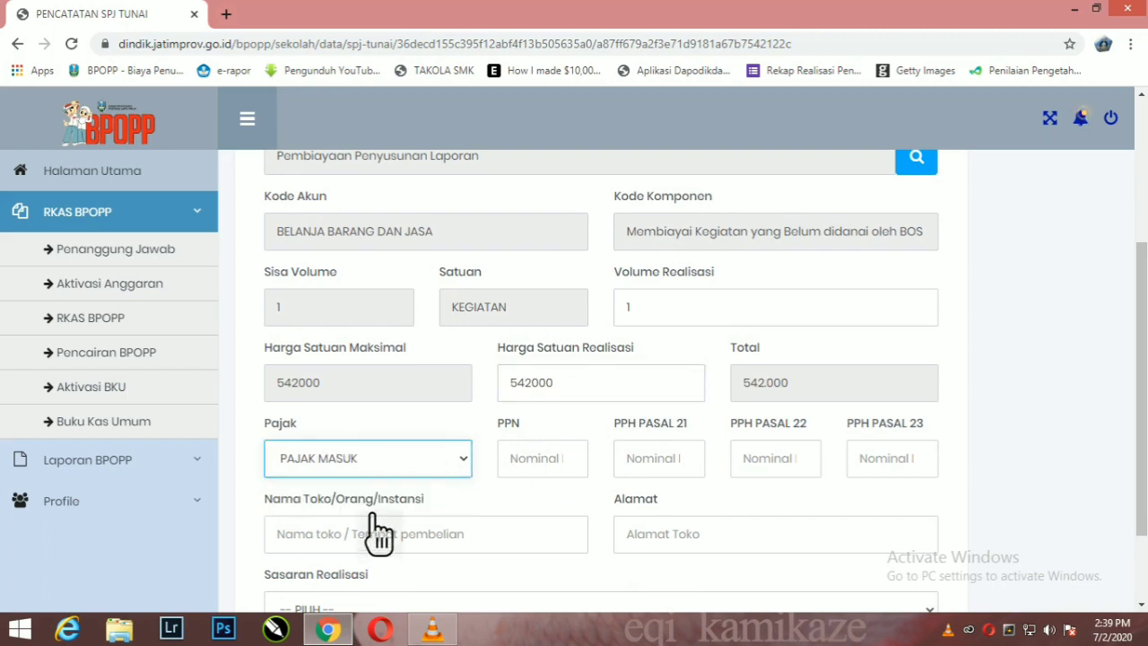
left_click(449, 459)
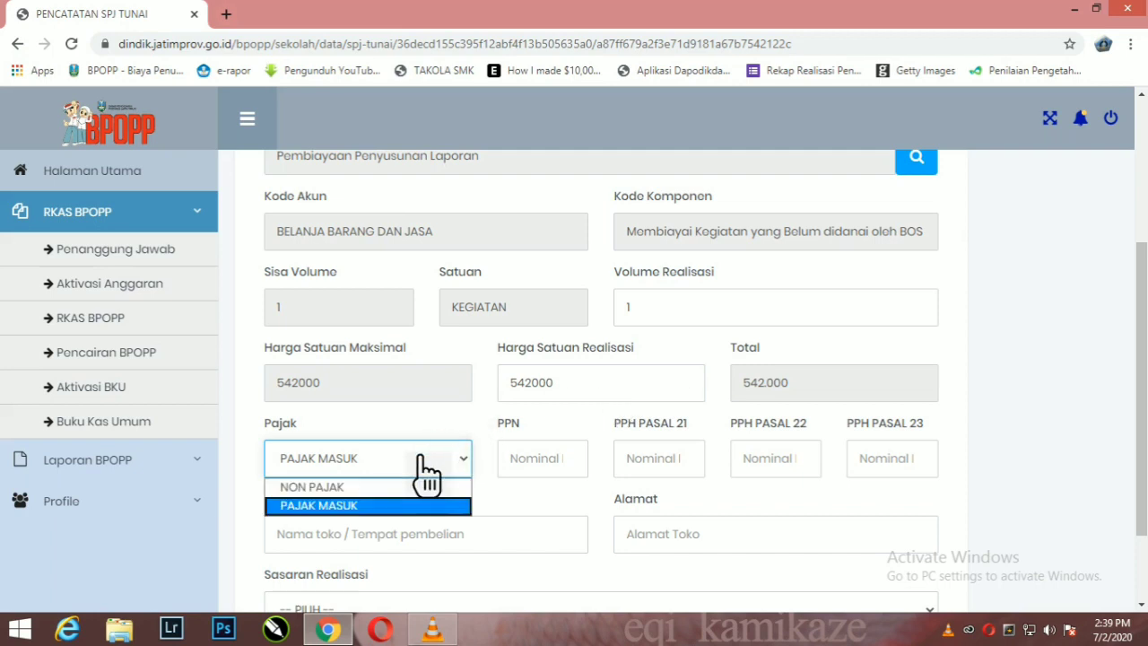
left_click(386, 485)
Step: Enter MERDEKA as the Nama Toko/Orang/Instansi
scroll(497, 525, "down", 1)
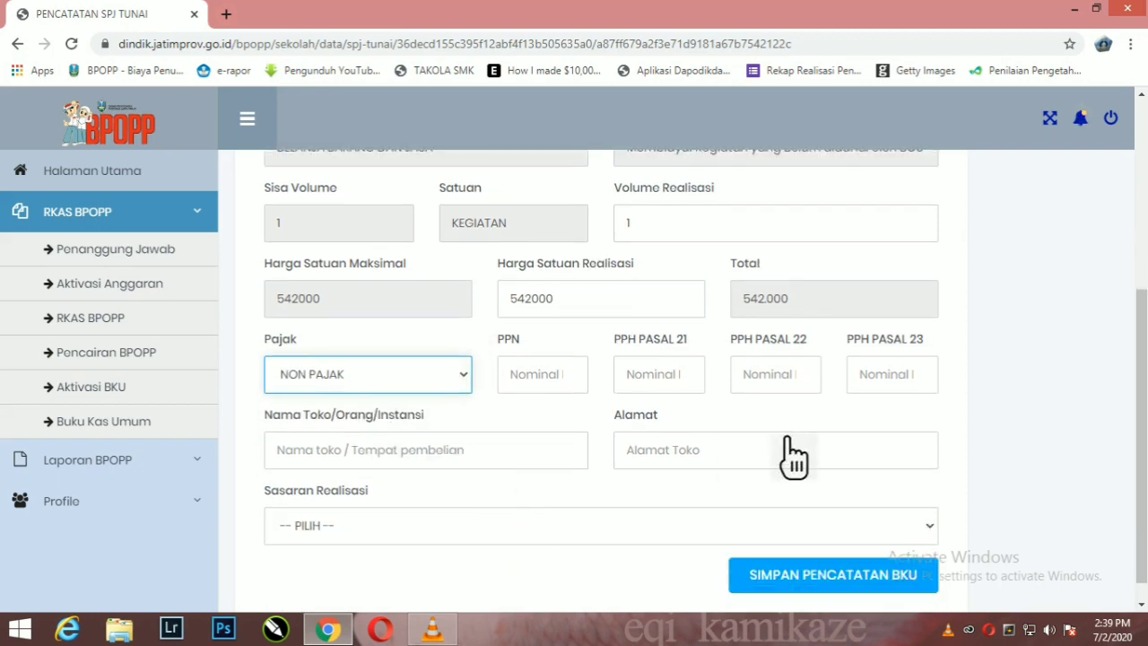
left_click(377, 459)
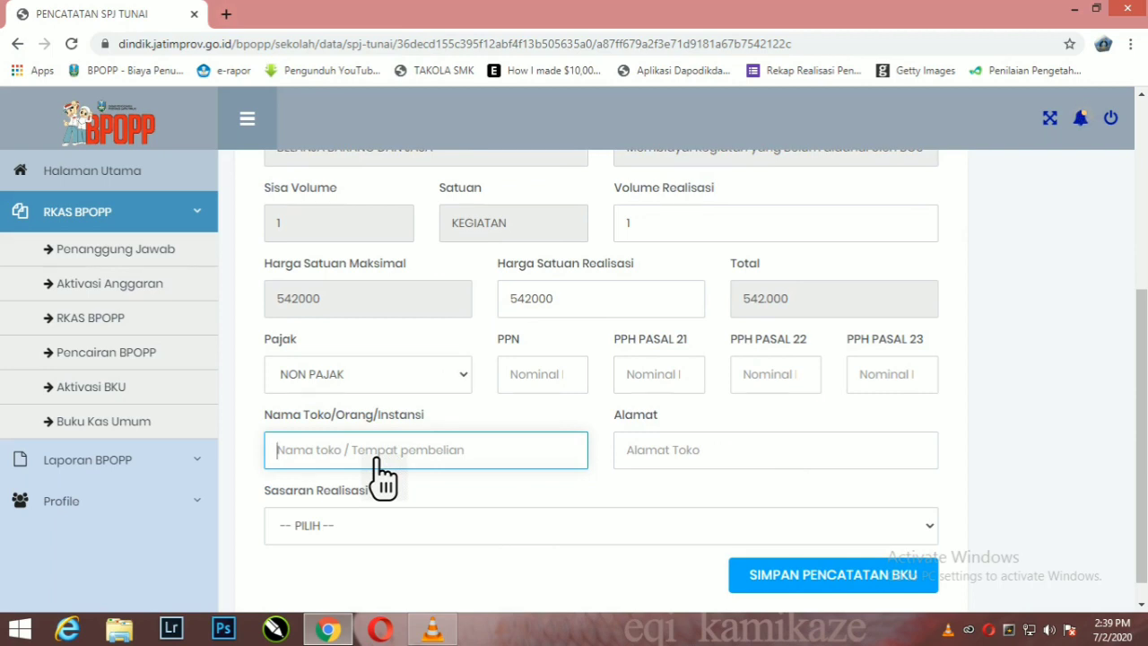
type("NERDEKA")
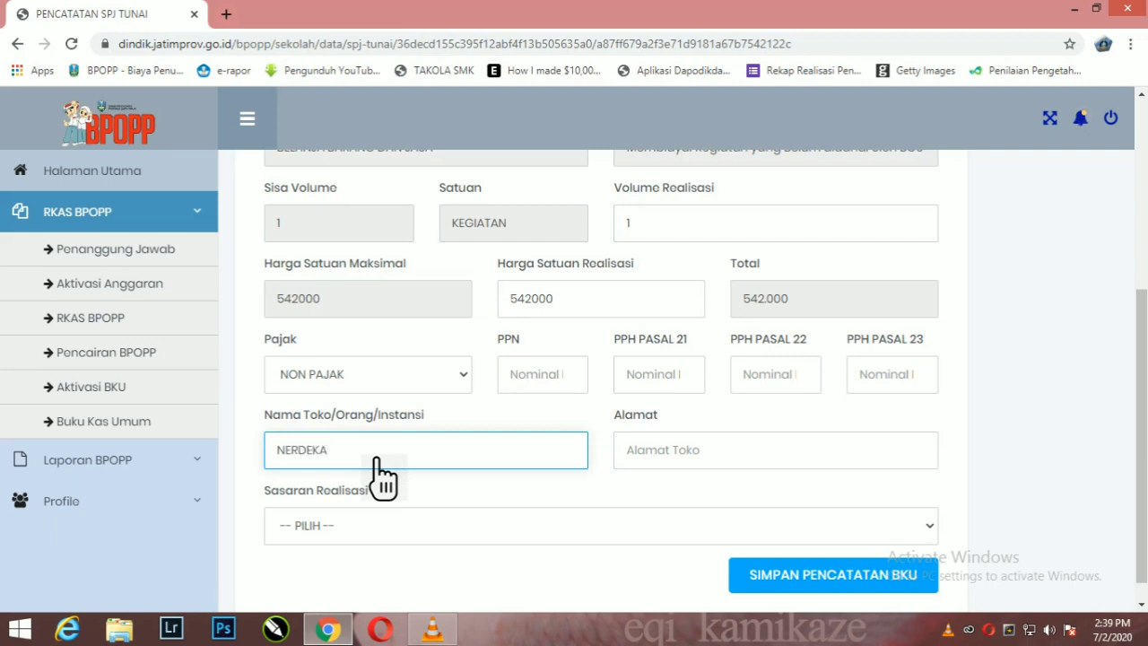
left_click(302, 454)
key("BackSpace")
type("M")
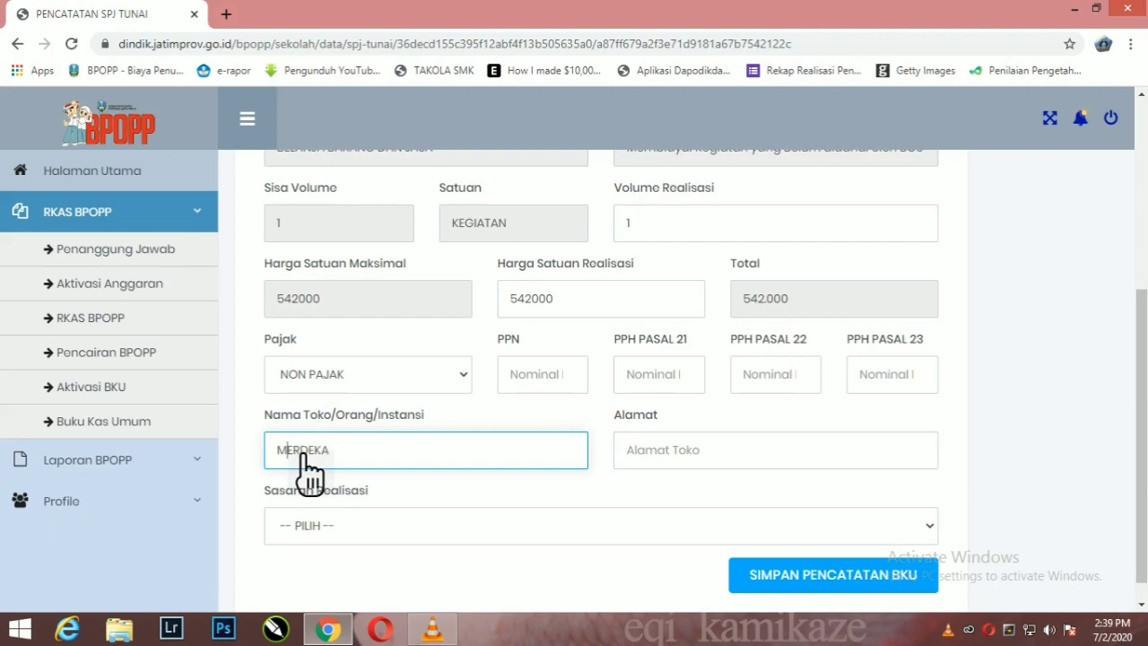
Step: Fill in the store's Alamat and set Sasaran Realisasi to 1.6 Pengembangan Standar Pengelolaan
left_click(728, 453)
type("J")
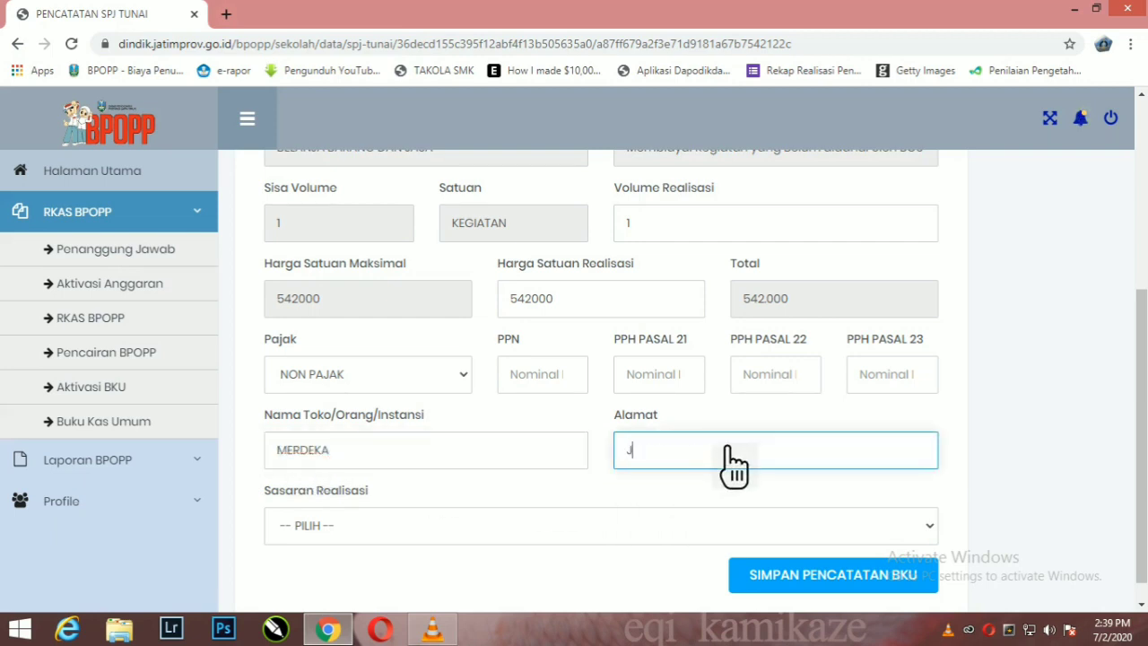
type("L.JHG")
type("GGGGG")
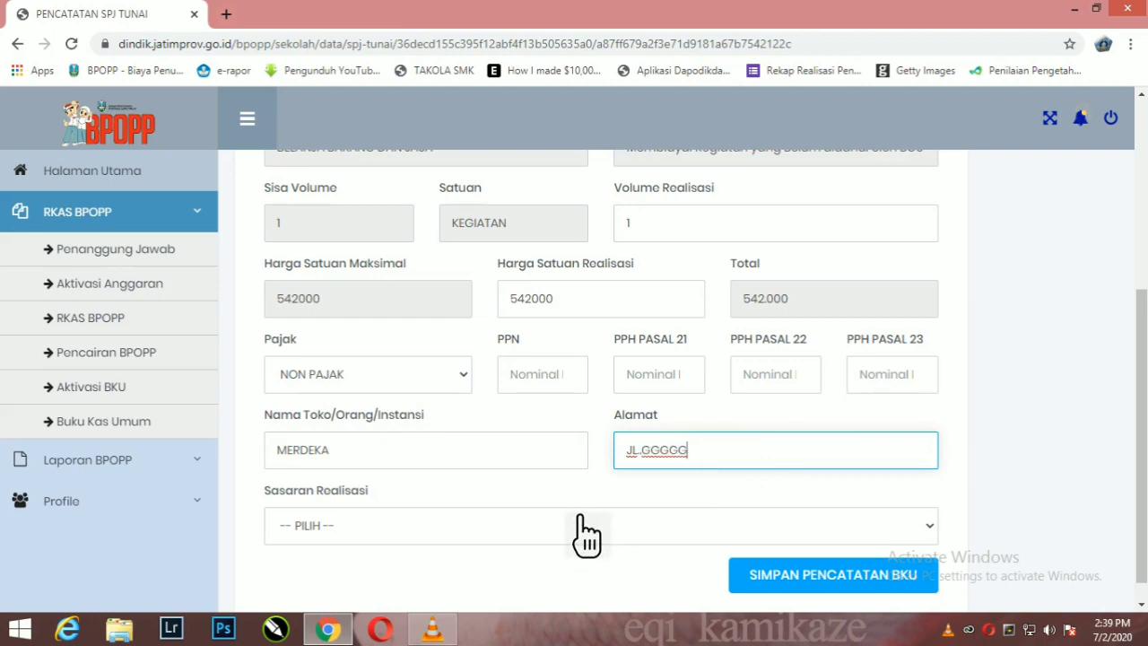
left_click(544, 524)
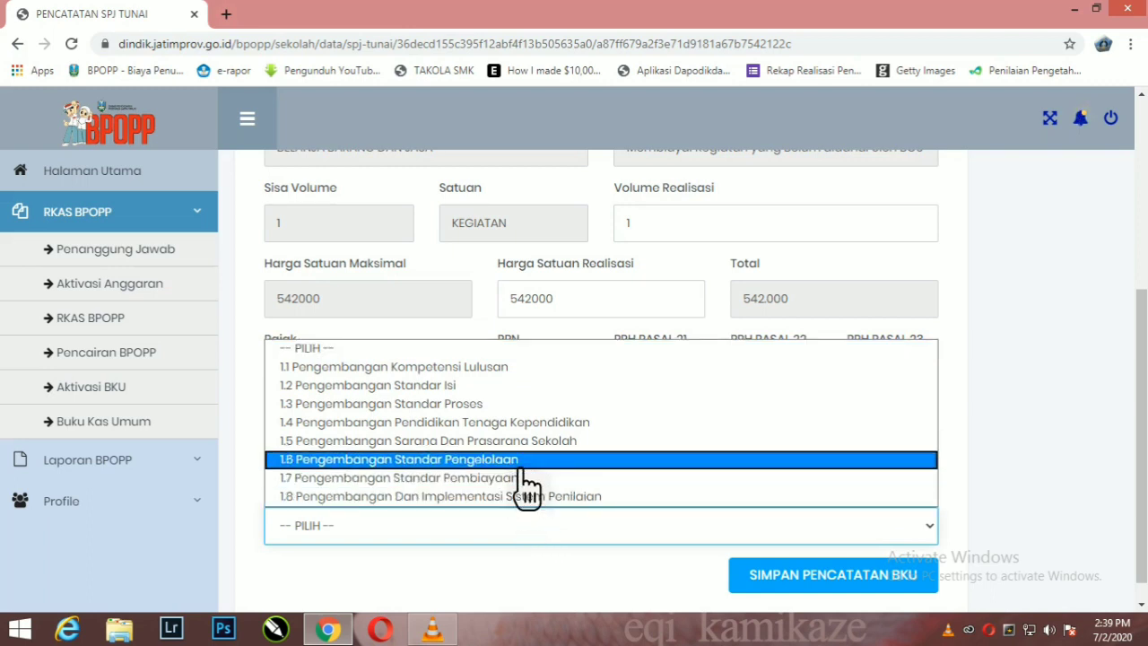
left_click(528, 459)
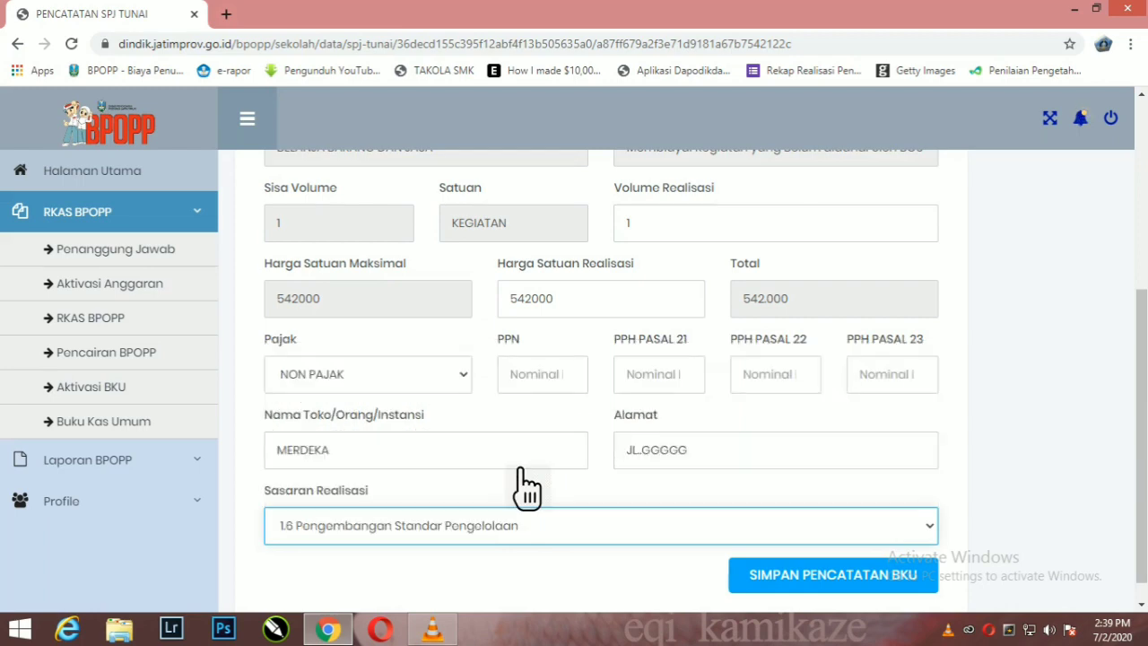
Step: Save the completed SPJ Tunai record to the BKU and dismiss the confirmation
scroll(628, 520, "down", 1)
scroll(834, 462, "up", 1)
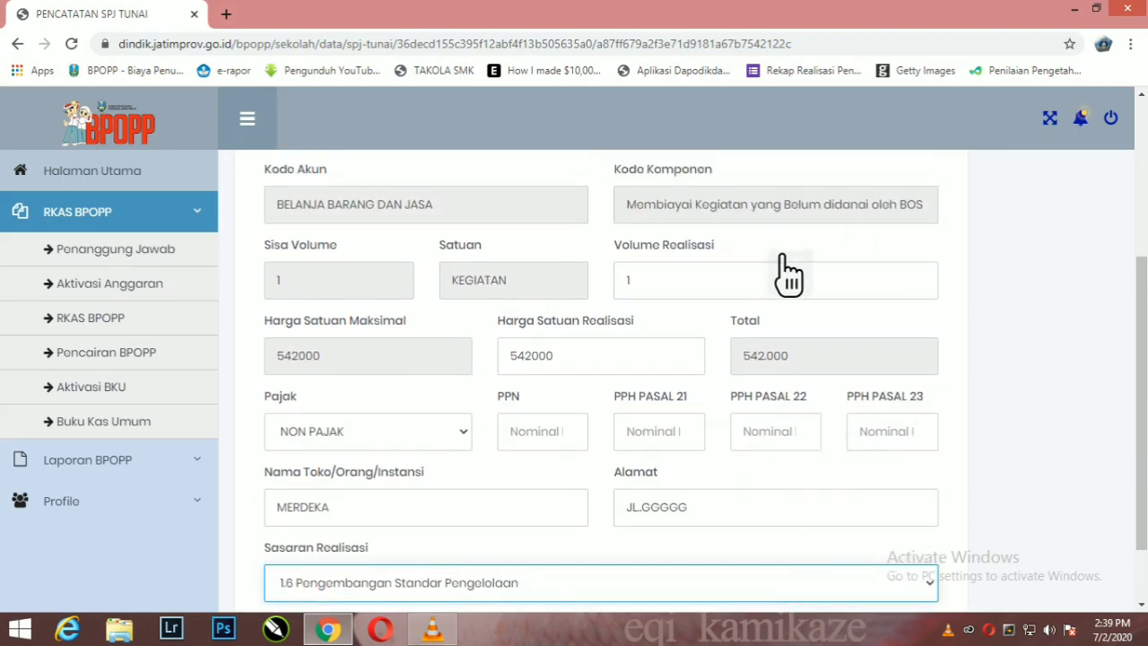
scroll(641, 308, "up", 2)
scroll(634, 339, "up", 1)
scroll(731, 458, "down", 5)
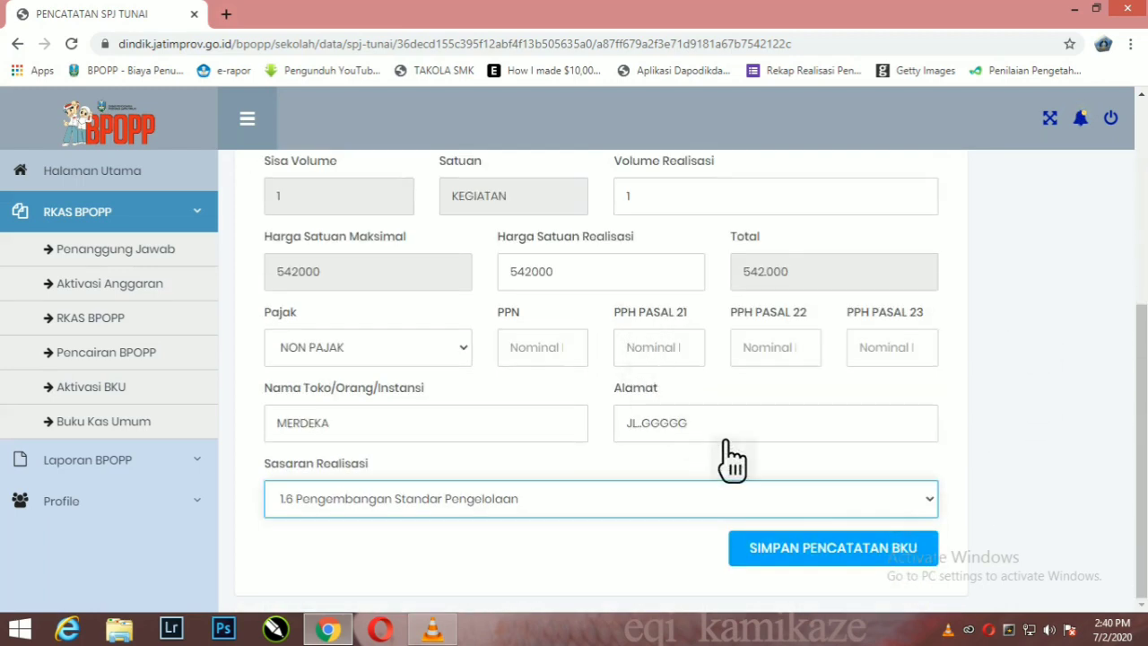
left_click(813, 559)
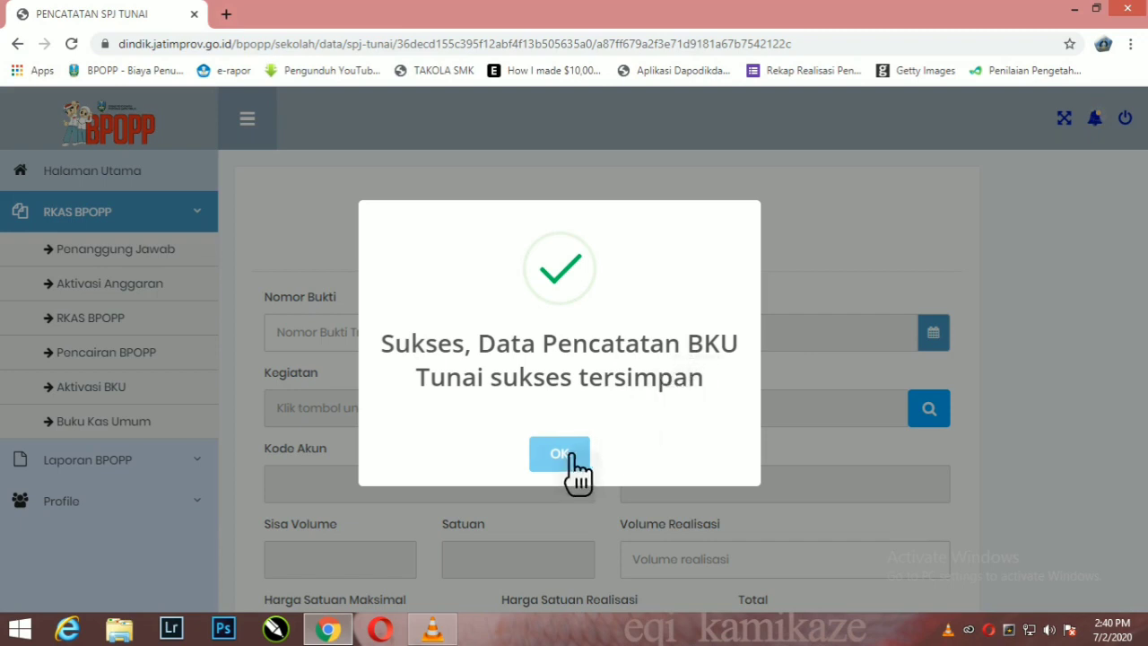
left_click(560, 455)
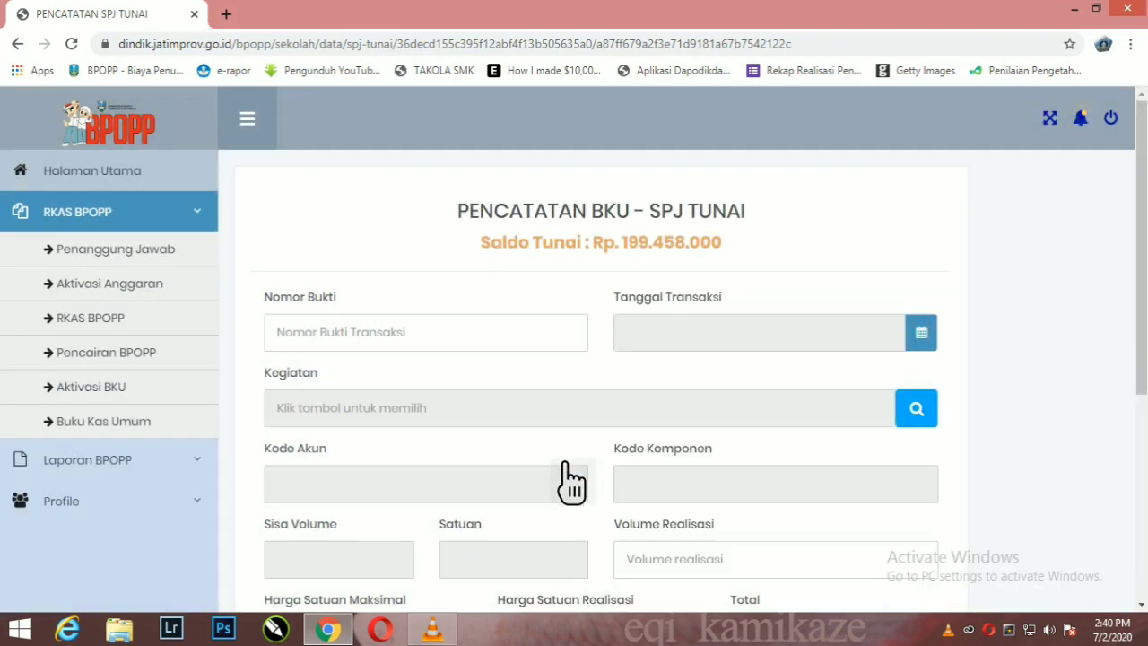
scroll(574, 402, "down", 1)
scroll(646, 368, "up", 1)
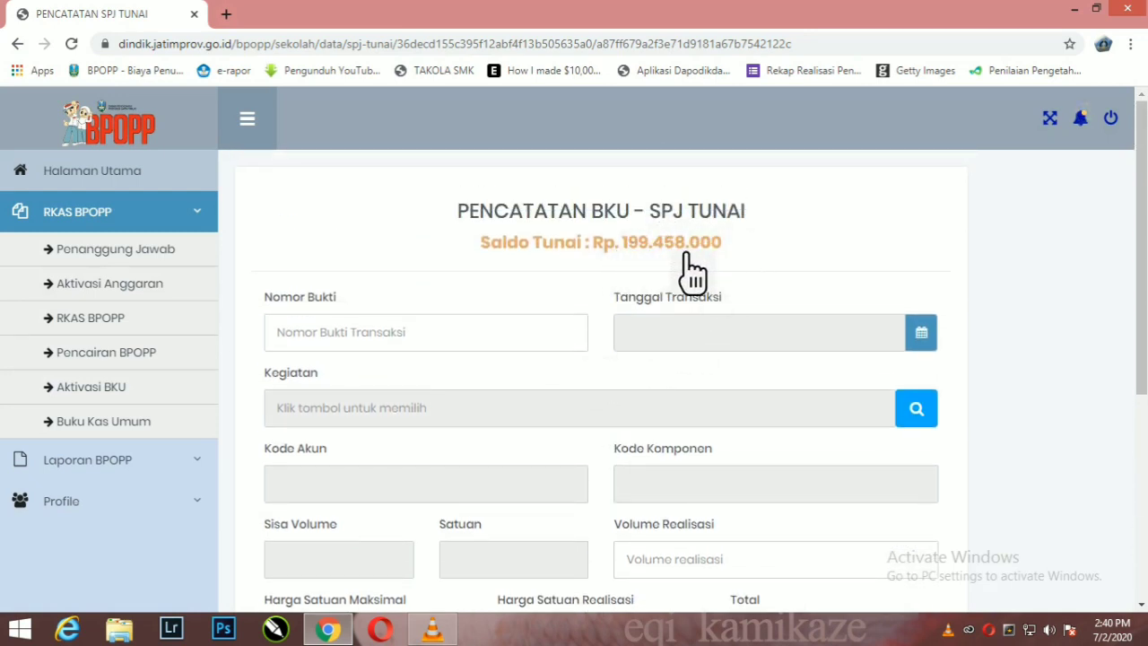
scroll(693, 272, "down", 1)
scroll(693, 272, "up", 1)
Step: From Buku Kas Umum, open the SPJ Non Tunai form and the Setoran Pajak form to examine their fields
left_click(120, 422)
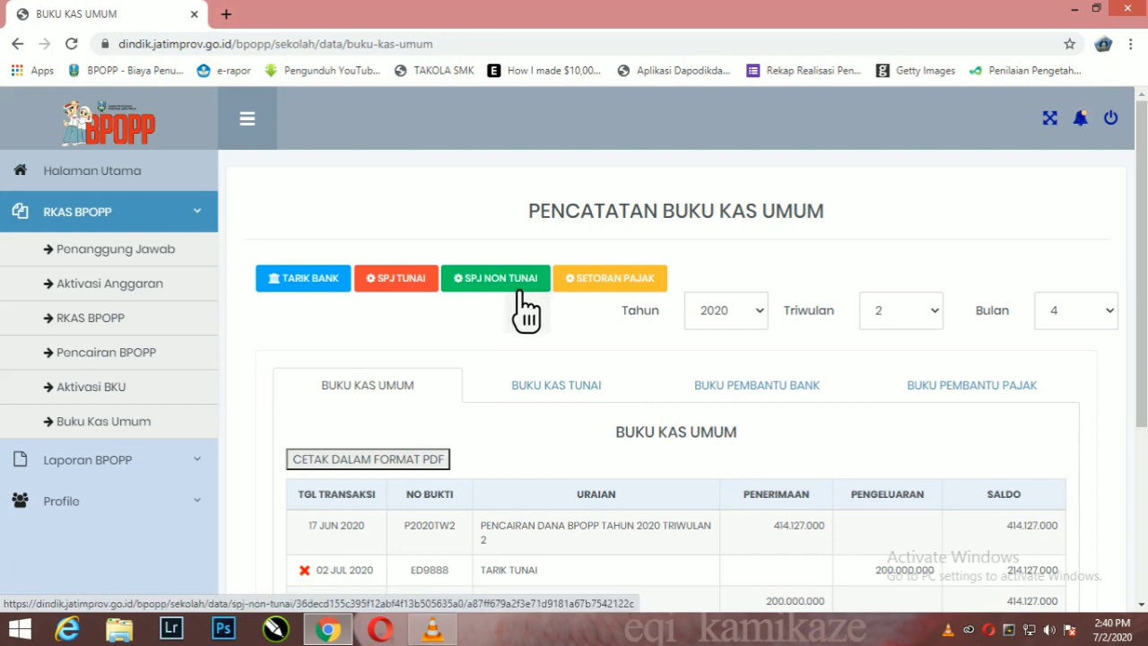
left_click(519, 291)
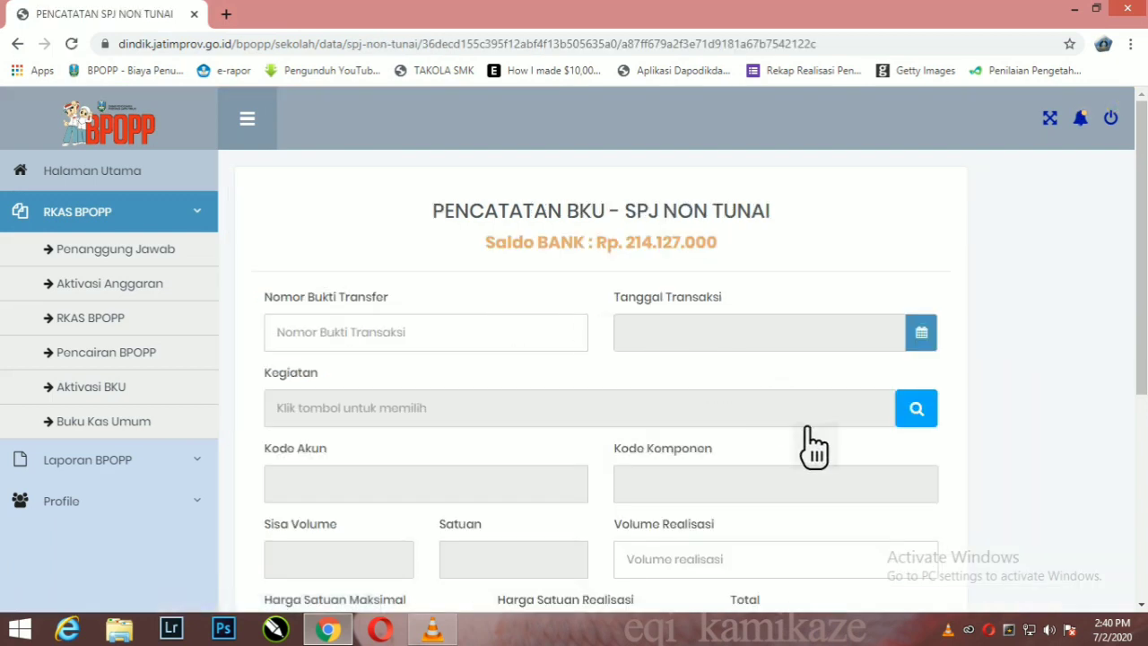
scroll(807, 428, "down", 1)
scroll(813, 449, "down", 1)
scroll(812, 449, "up", 2)
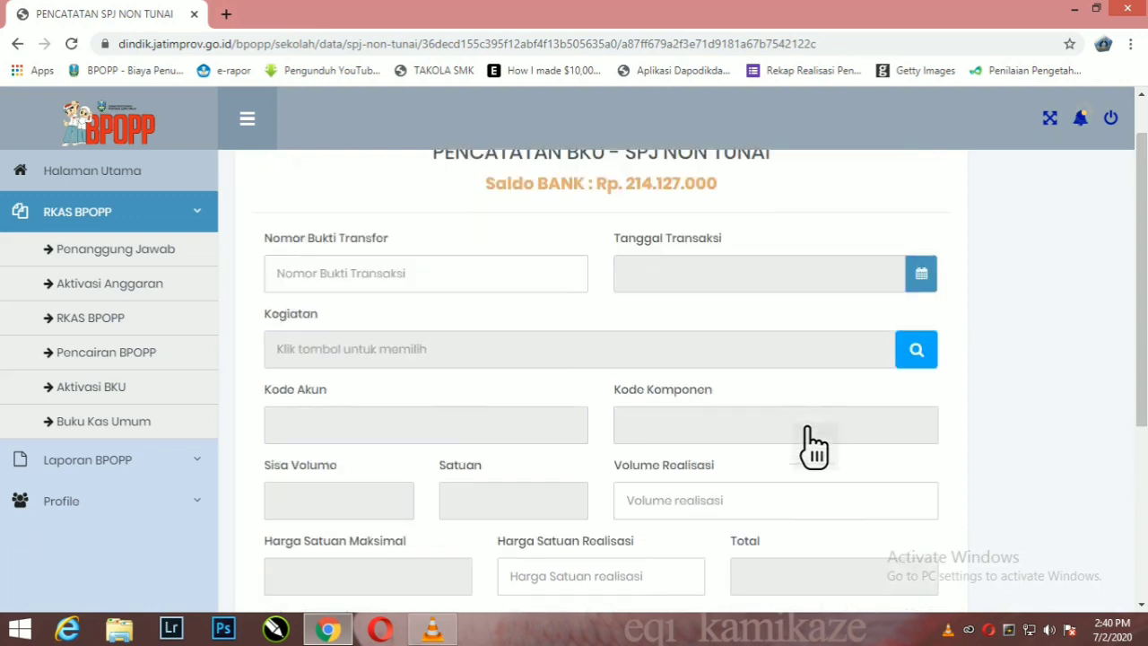
left_click(17, 43)
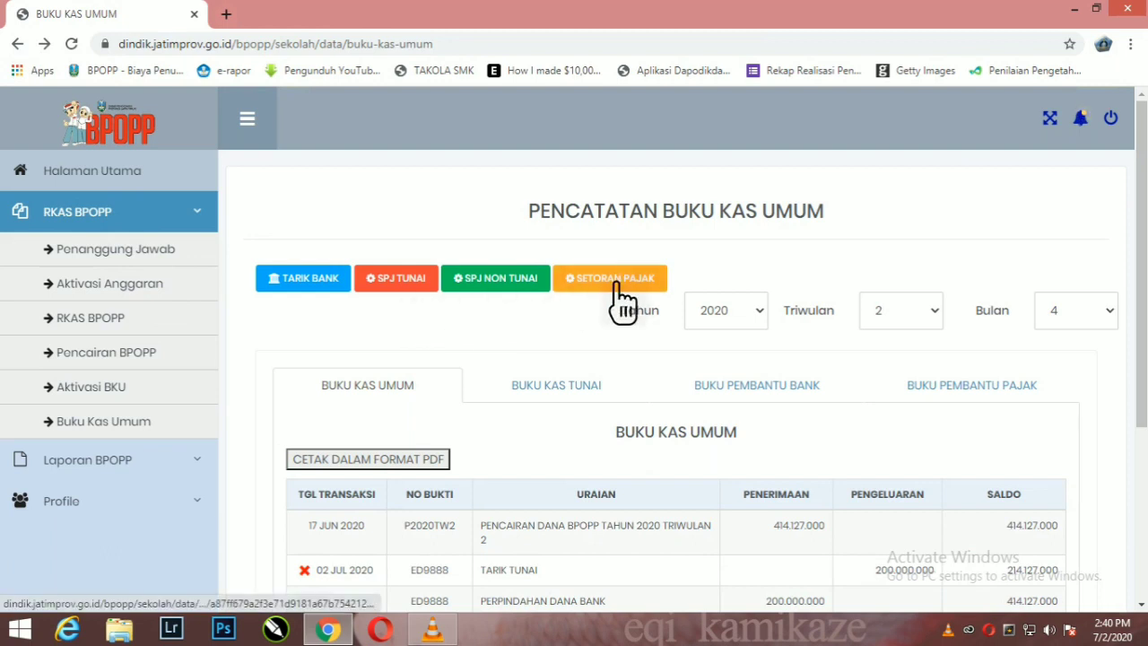
left_click(617, 283)
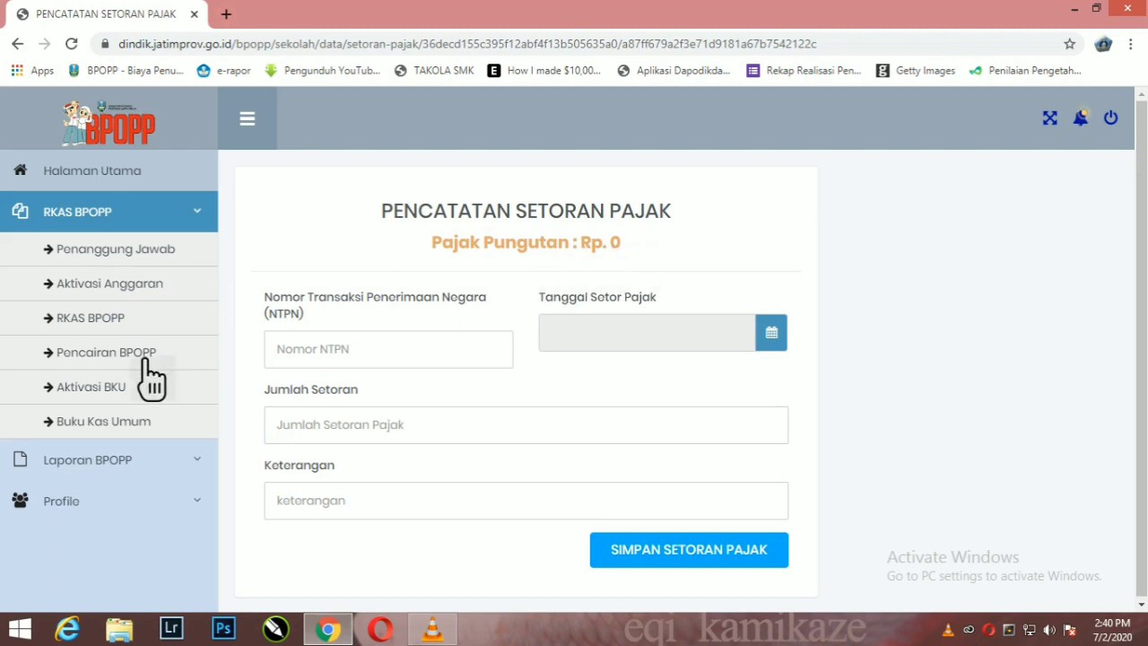
Step: Start a new SPJ Tunai record from Buku Kas Umum with Nomor Bukti 002/TW.2/2020 and Tanggal Transaksi 02-07-2020
left_click(121, 424)
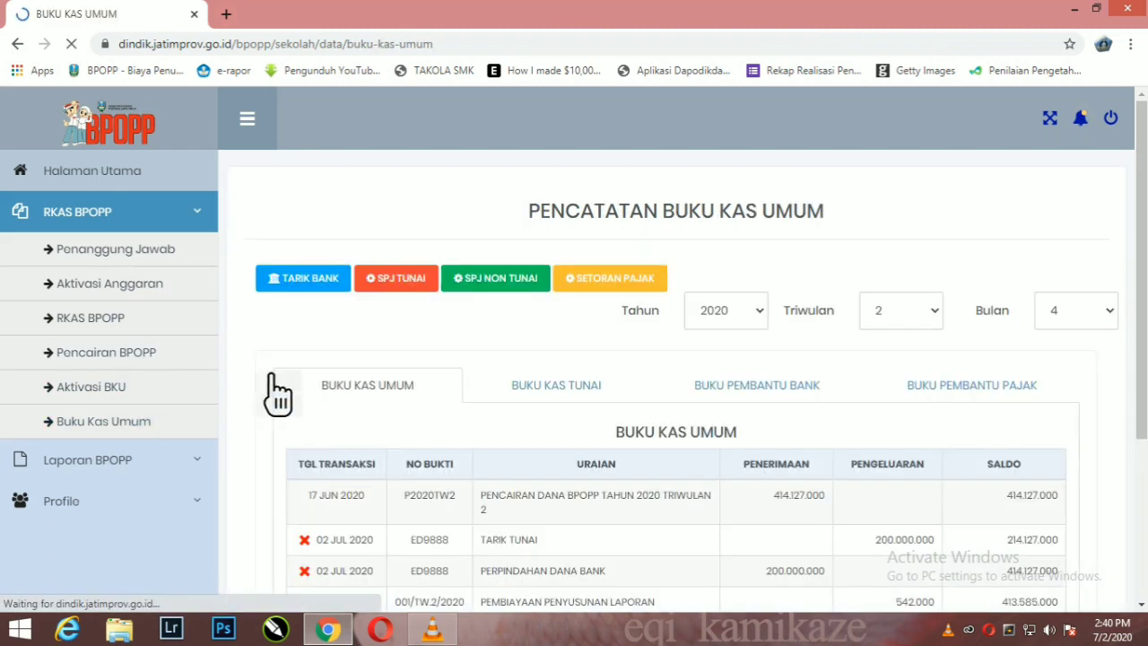
left_click(406, 282)
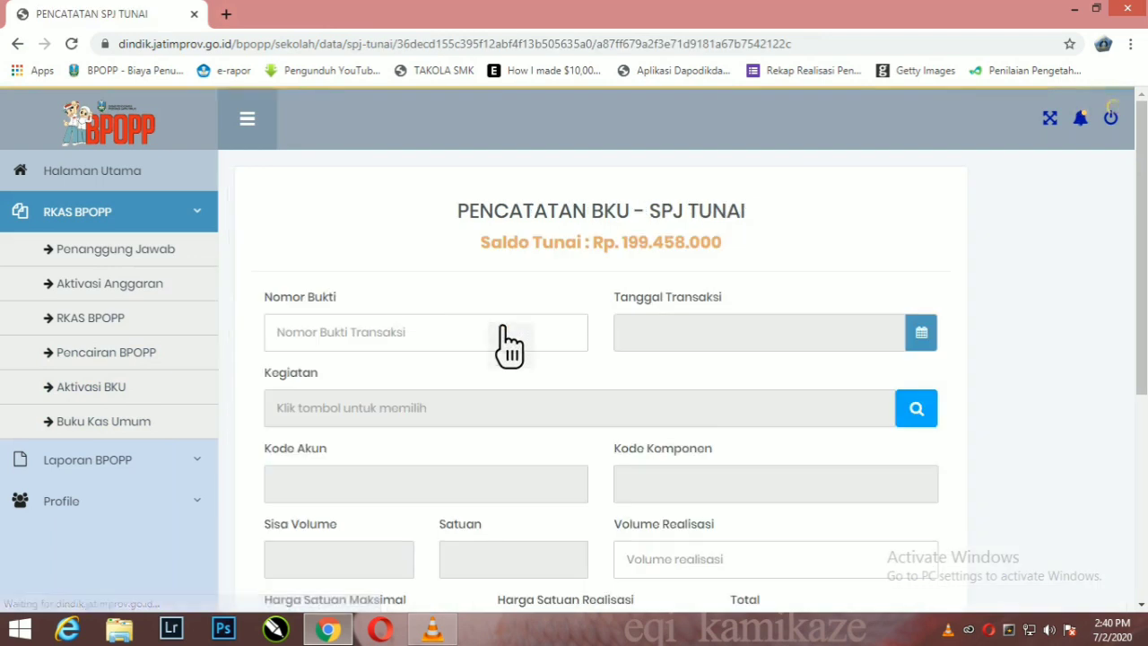
scroll(508, 332, "down", 3)
scroll(499, 287, "up", 2)
left_click(482, 259)
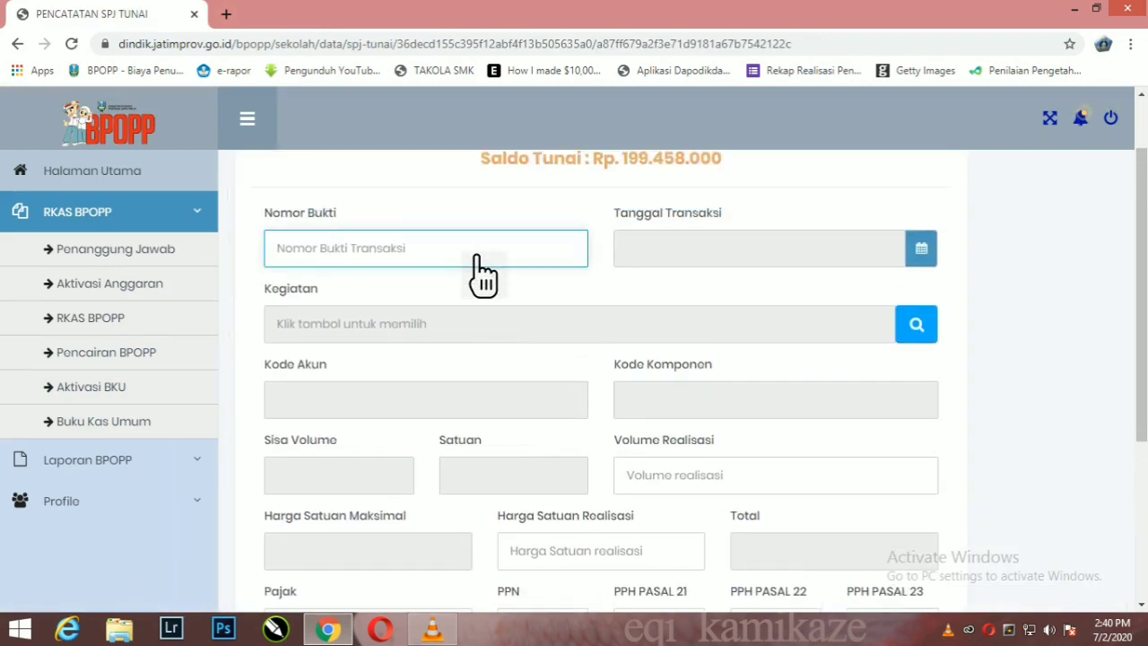
type("002/TW.2/2020")
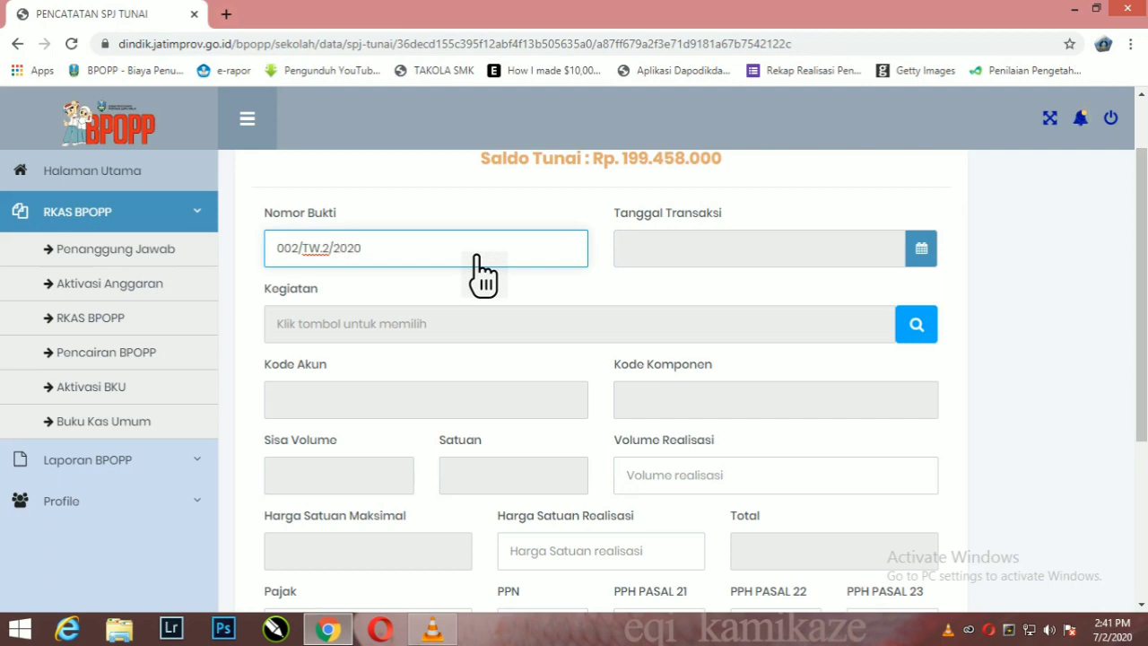
left_click(866, 257)
left_click(741, 339)
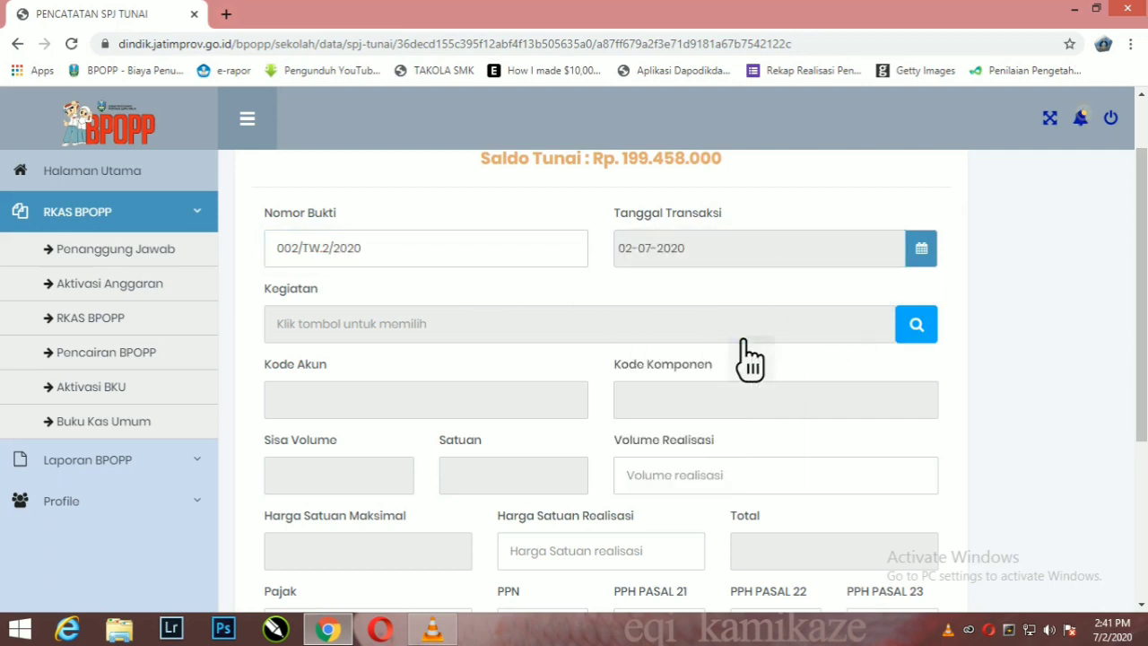
Step: Choose Penyediaan Proyektor as the Kegiatan for the new SPJ Tunai record
left_click(916, 325)
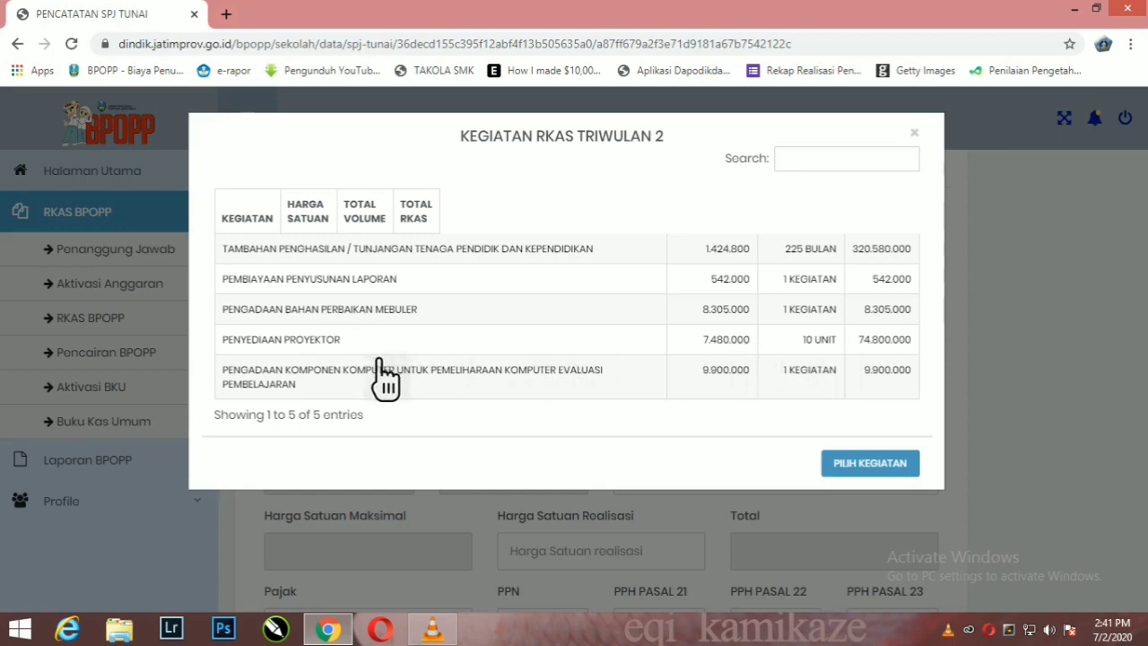
left_click(339, 347)
left_click(879, 466)
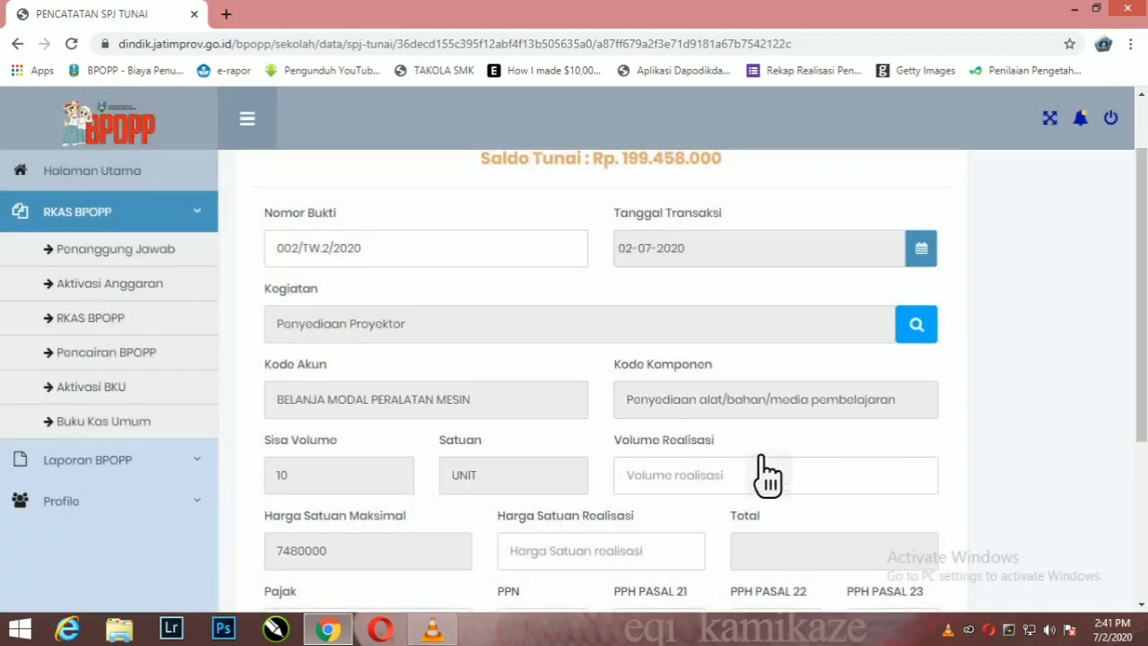
Step: Set Volume Realisasi to 10 and Harga Satuan Realisasi to 7480000
scroll(759, 466, "down", 1)
left_click(718, 409)
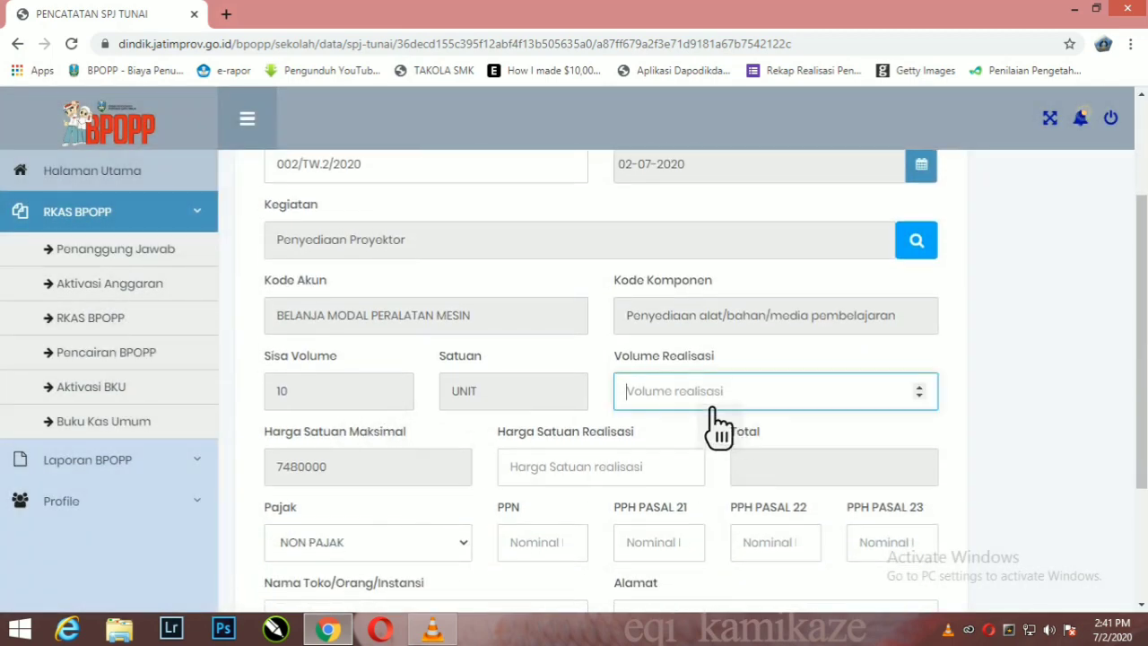
type("10")
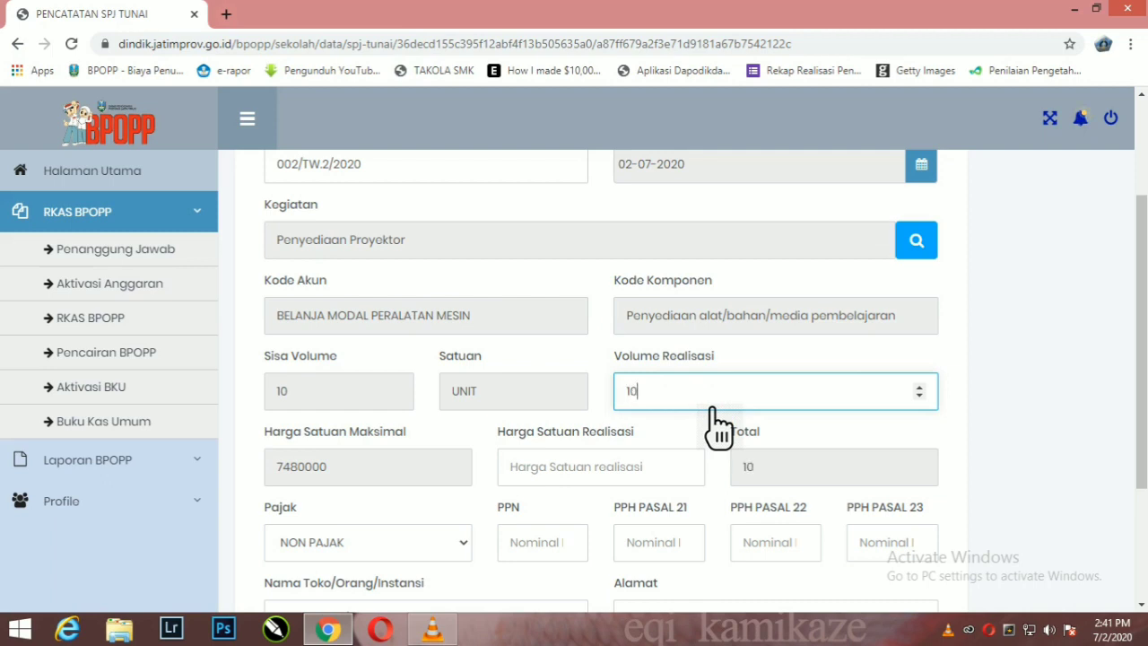
left_click(608, 463)
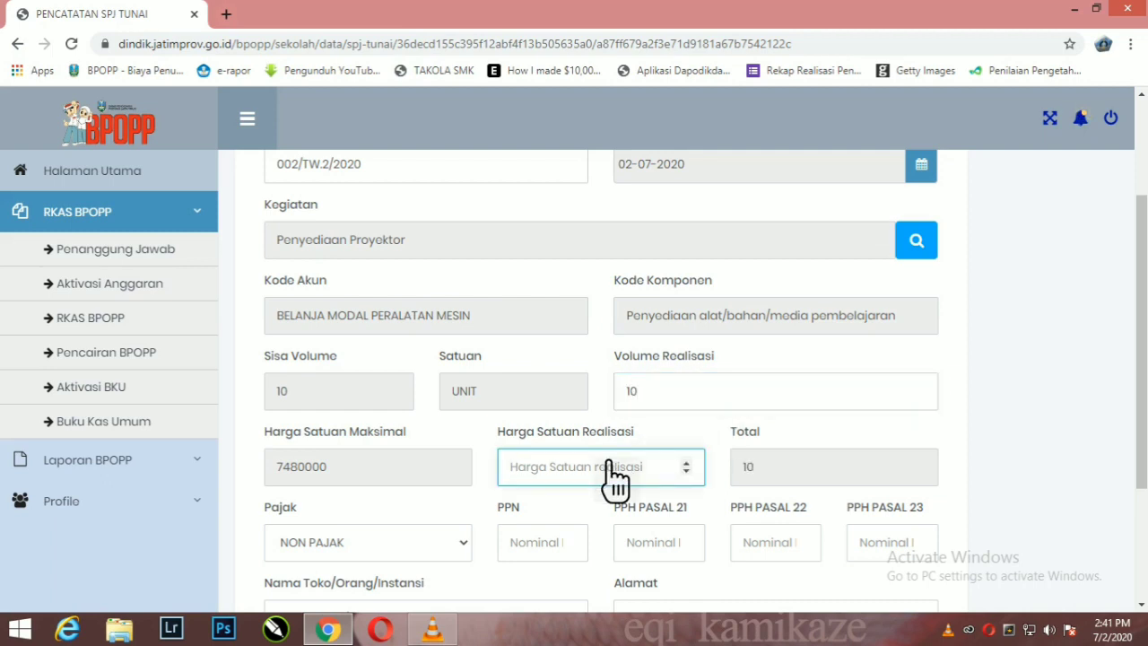
type("7480")
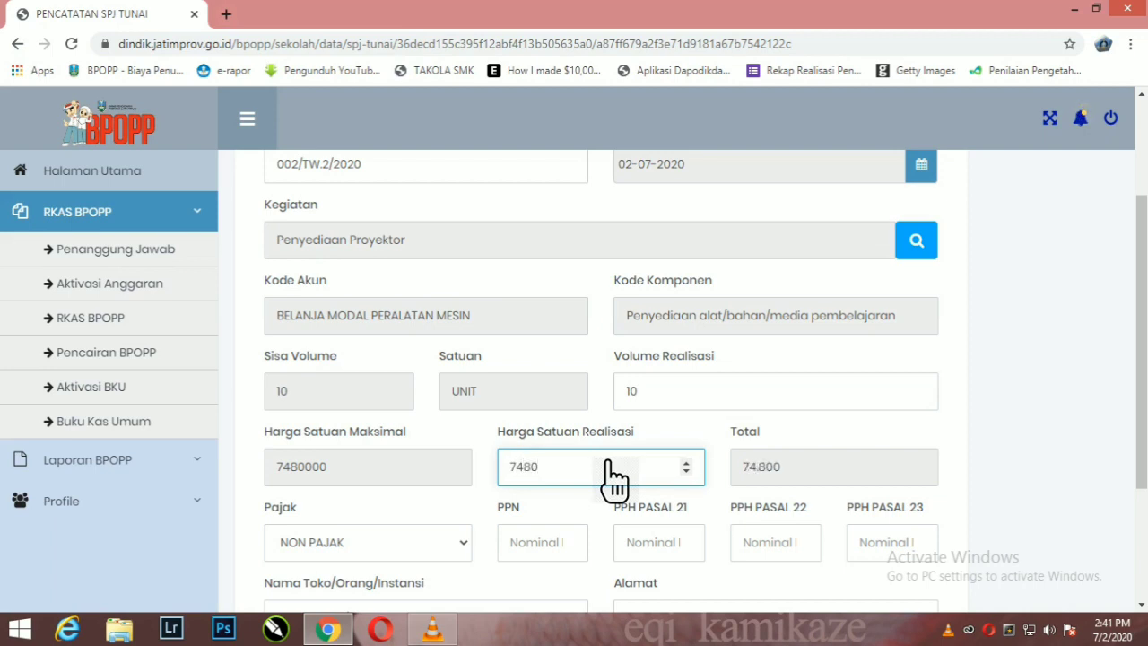
type("000")
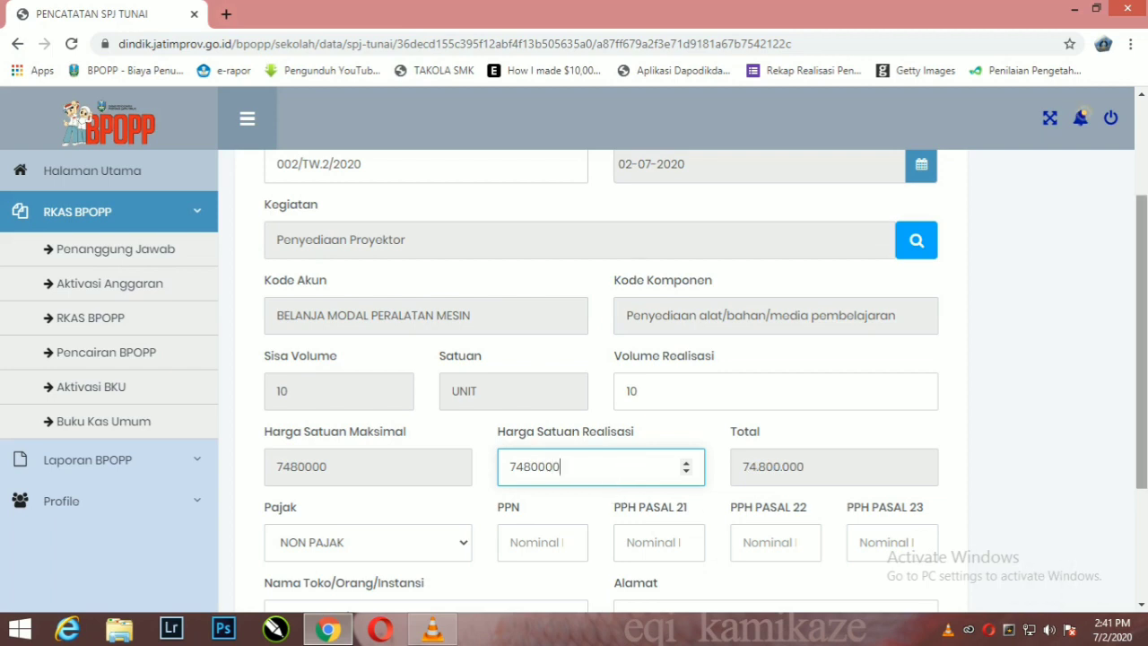
Step: Set the Pajak type to PAJAK MASUK and enter a PPN amount of 7400000
scroll(637, 453, "down", 3)
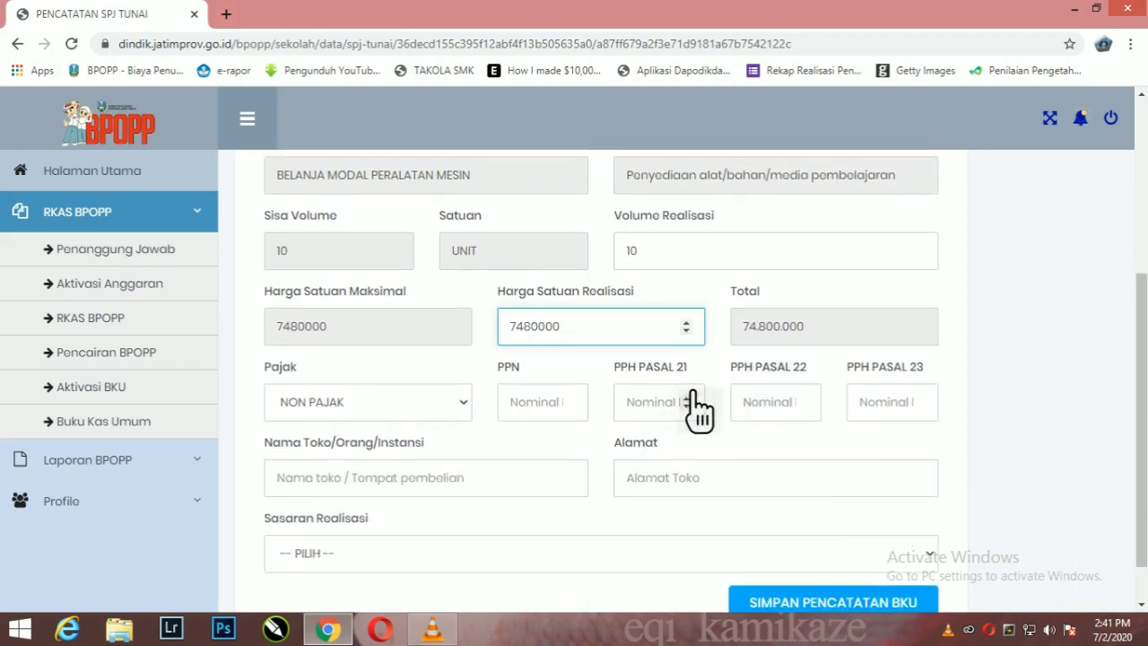
left_click(453, 411)
left_click(431, 447)
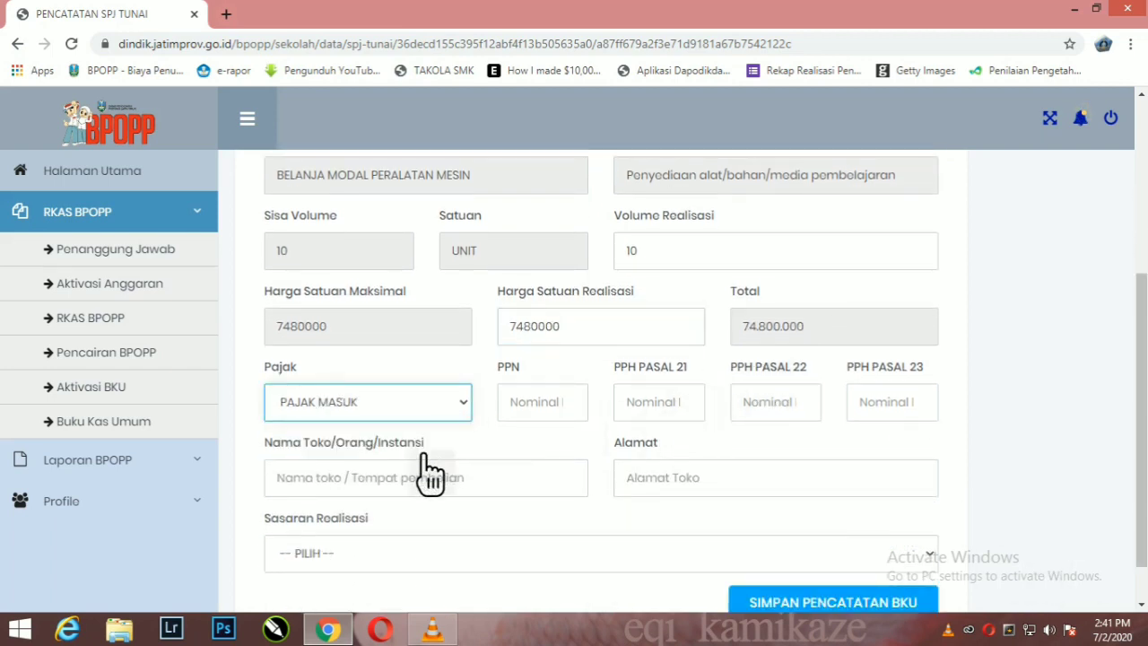
left_click(555, 421)
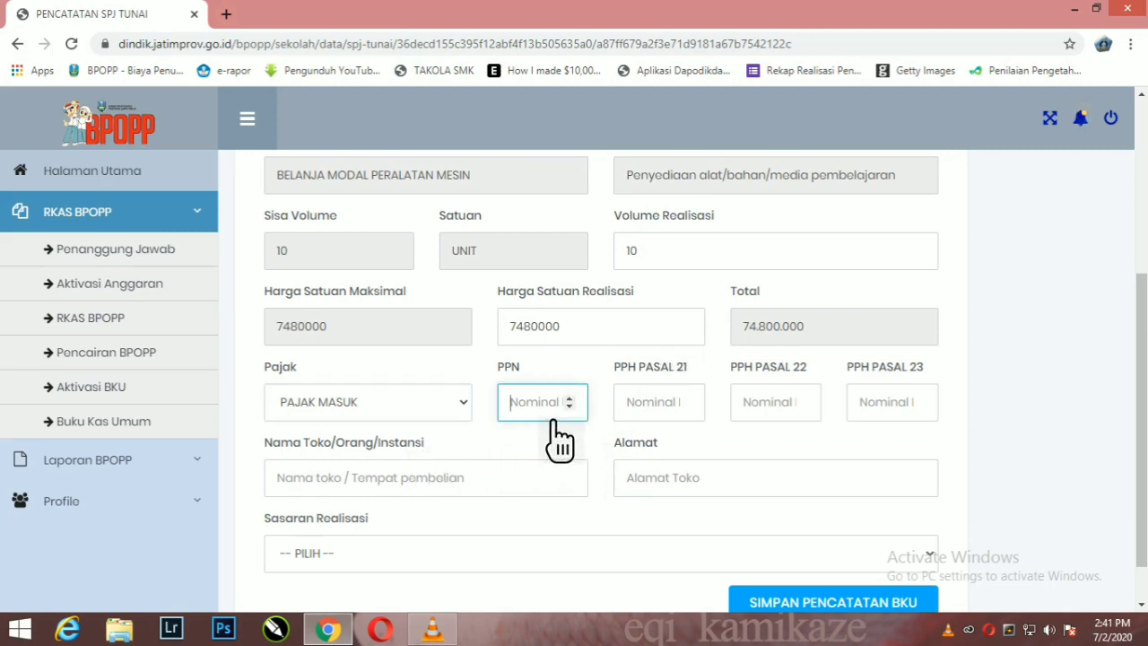
type("7400000")
Step: Enter GRAMEDIAN COMPUTER as the store with its address, and set Sasaran Realisasi to 1.5 Pengembangan Sarana Dan Prasarana Sekolah
left_click(544, 480)
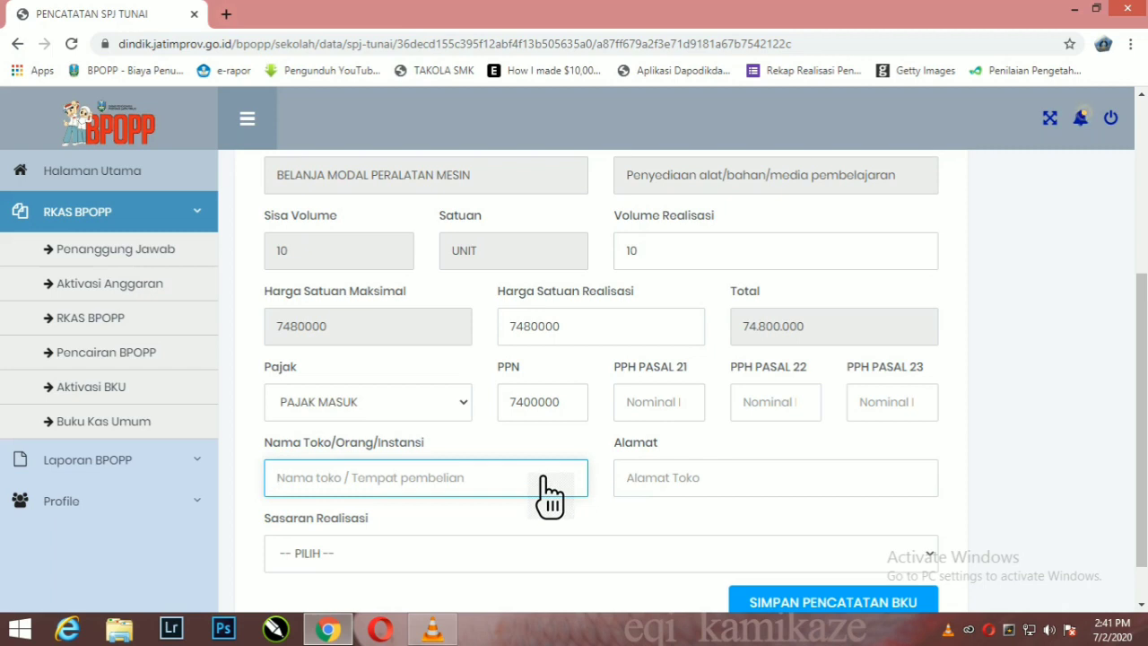
type("GE")
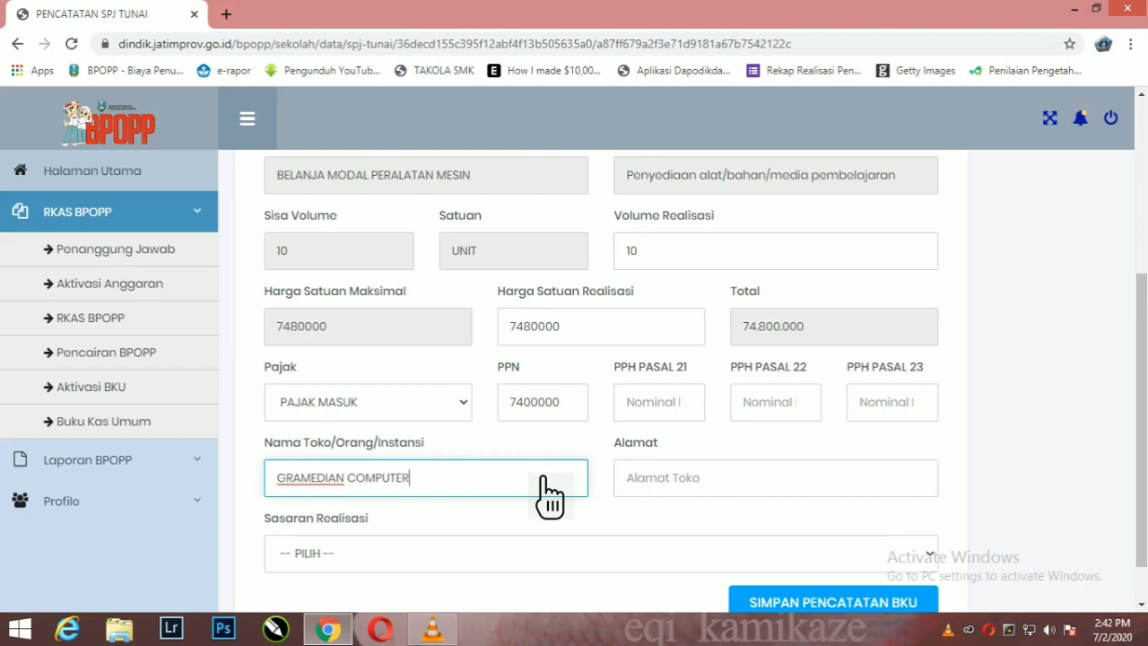
left_click(694, 489)
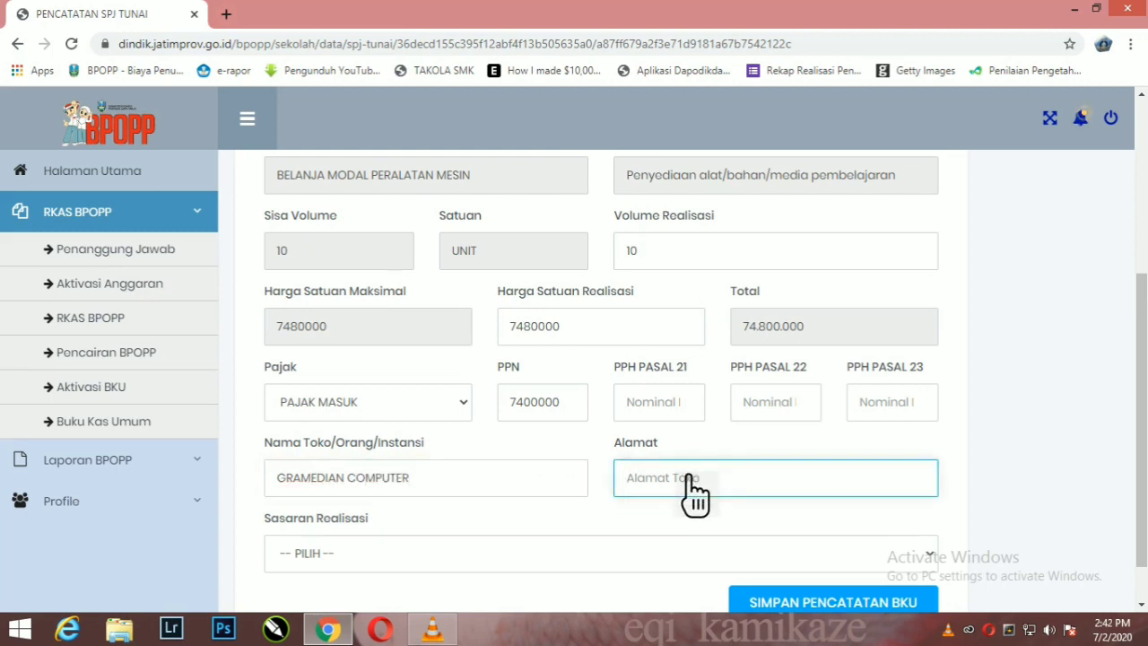
type("Hi")
key("BackSpace")
key("BackSpace")
type("JL")
scroll(691, 385, "down", 1)
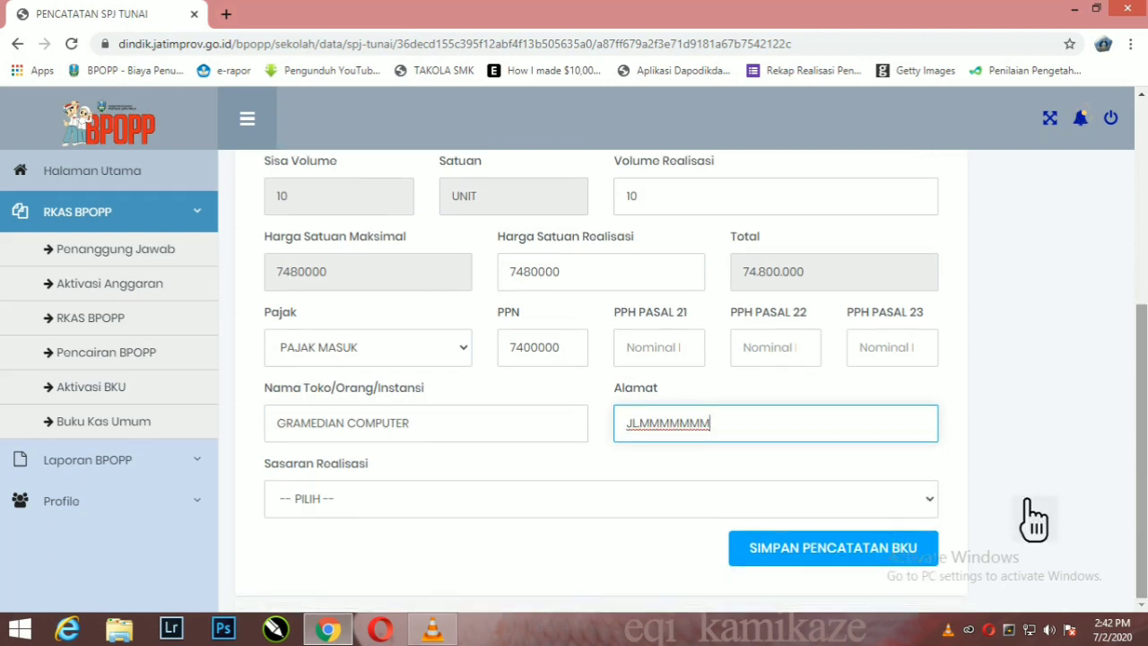
left_click(569, 507)
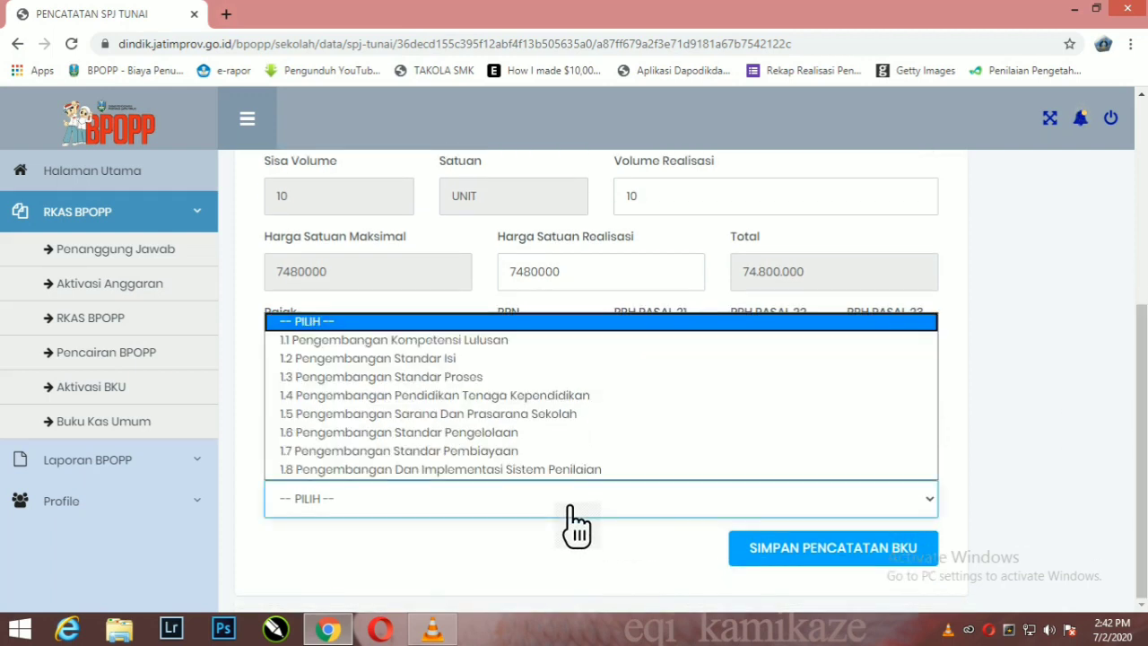
left_click(555, 420)
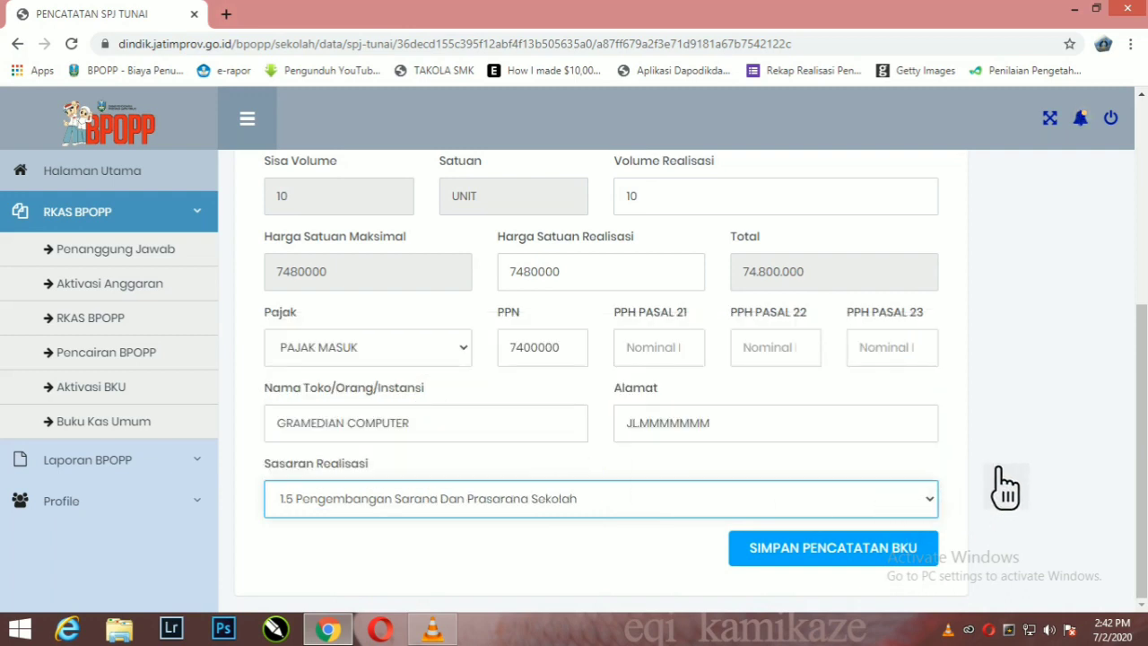
Step: Review the filled-in Penyediaan Proyektor form and save the SPJ Tunai record to the BKU
scroll(880, 456, "up", 2)
scroll(777, 374, "up", 2)
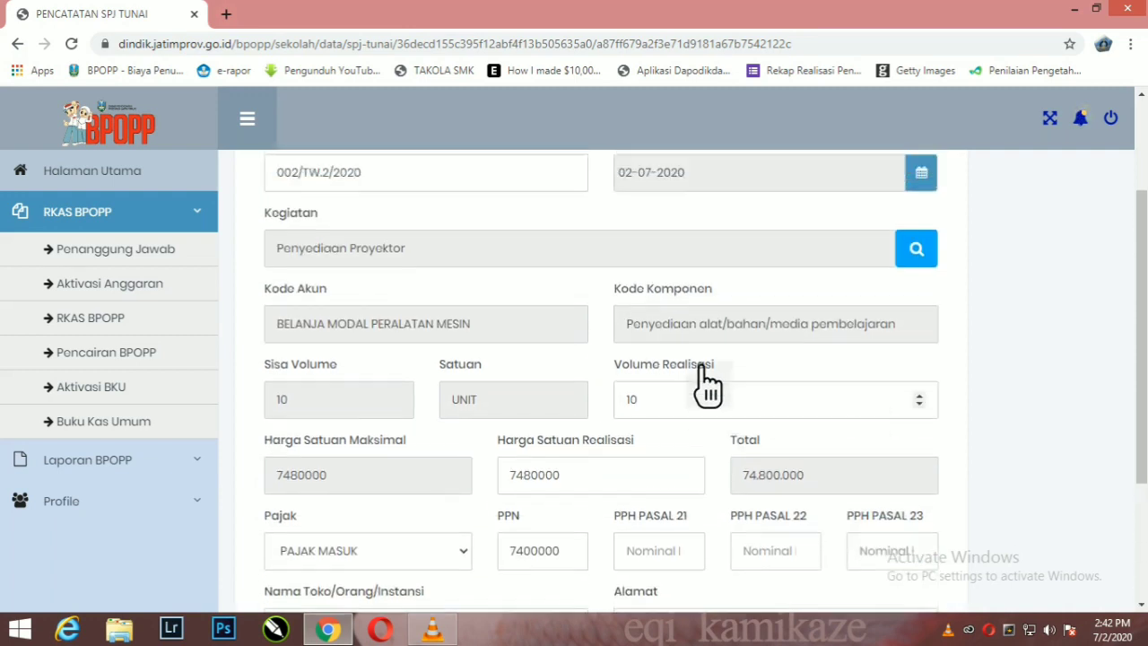
scroll(712, 384, "down", 4)
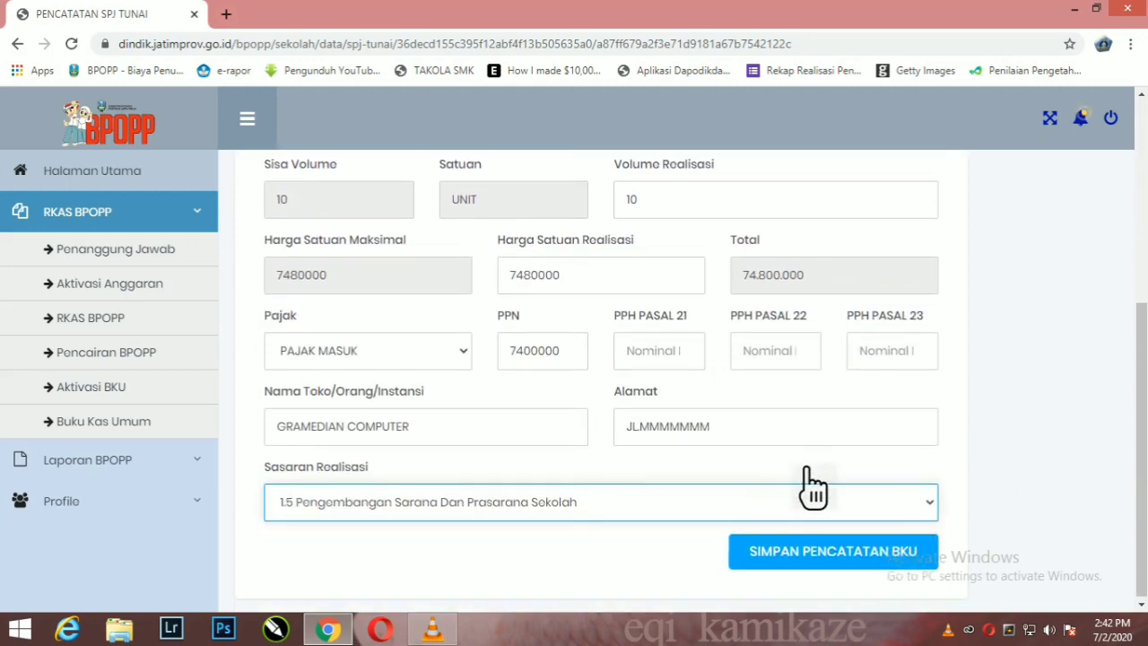
left_click(843, 554)
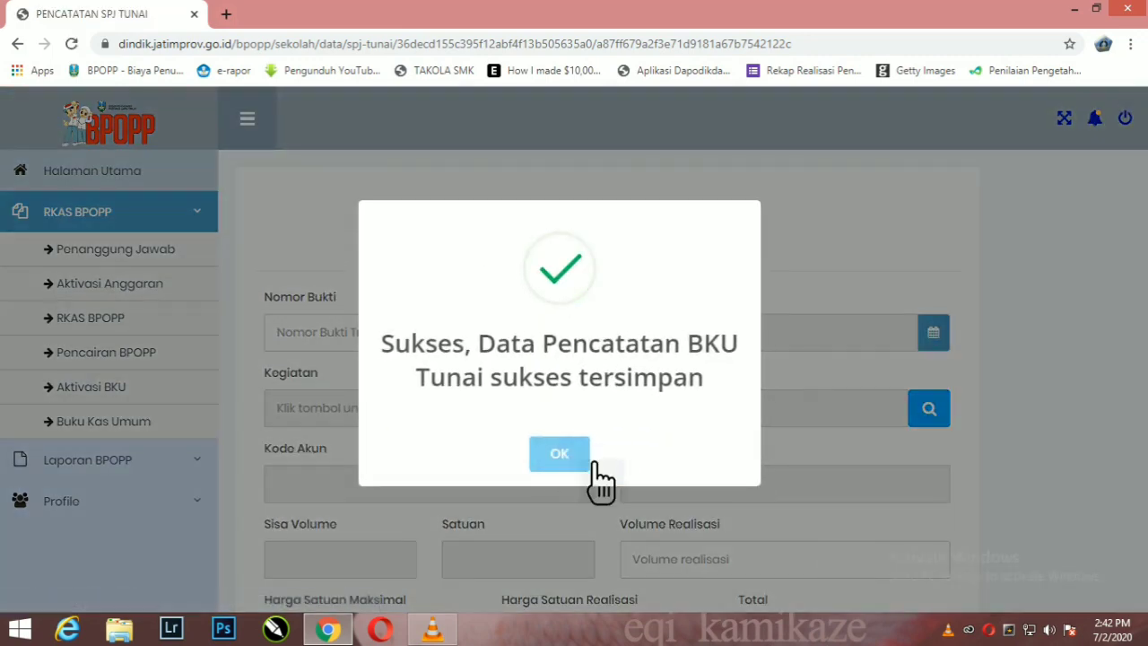
left_click(588, 462)
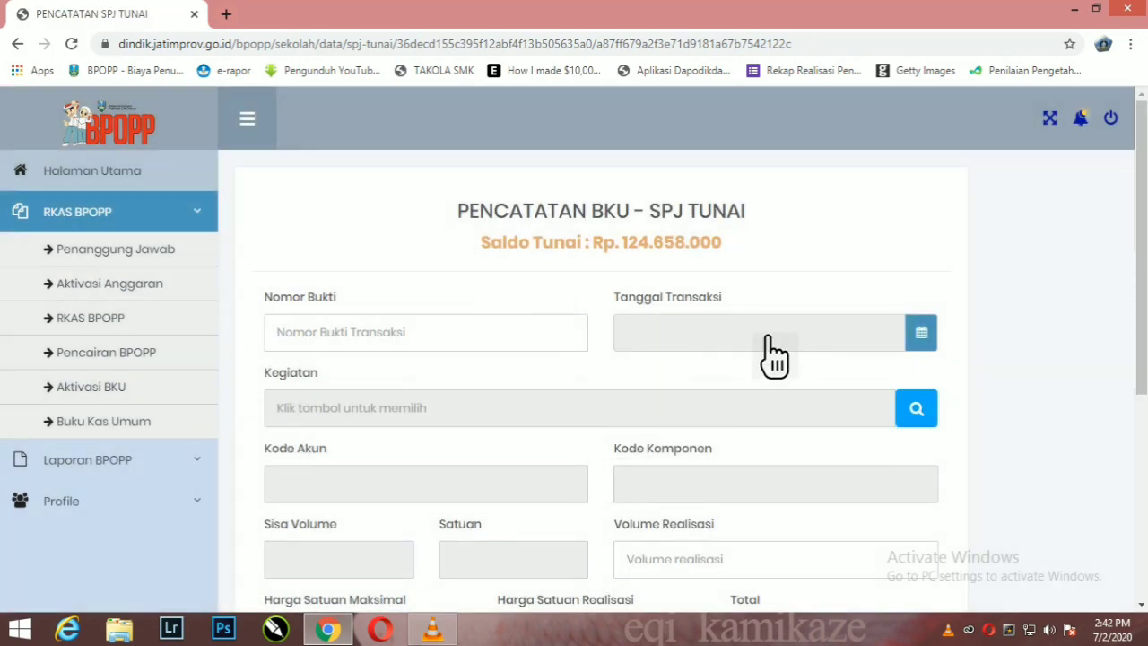
Step: Start a new Setoran Pajak record from Buku Kas Umum with NTPN 645756 and tax deposit date 02-07-2020
left_click(168, 429)
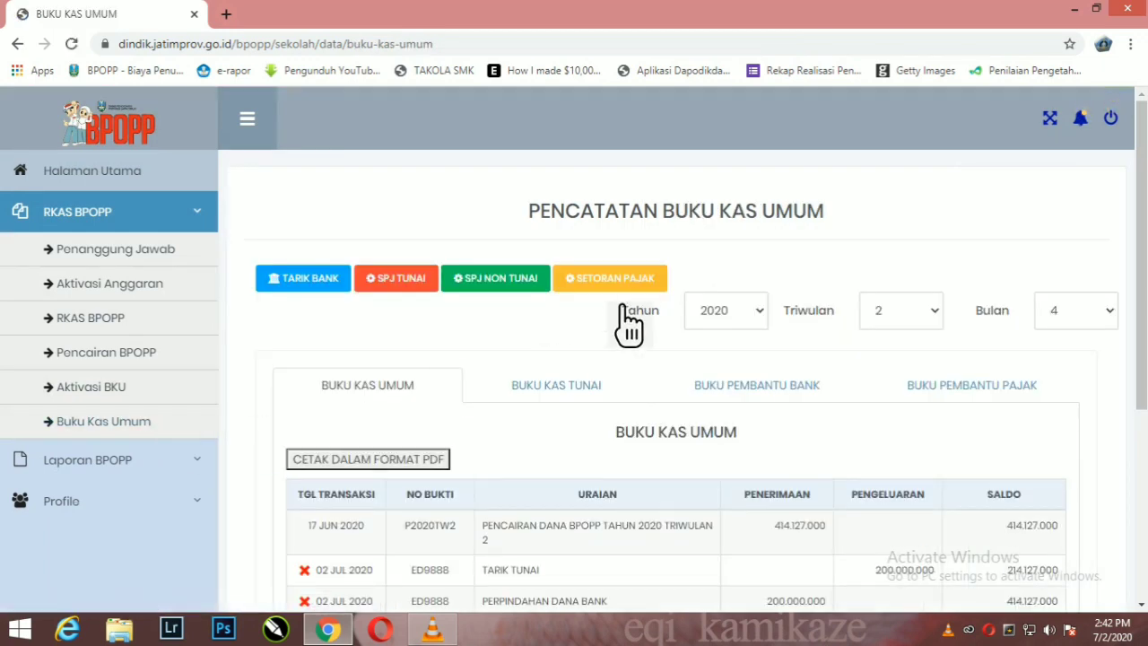
left_click(628, 283)
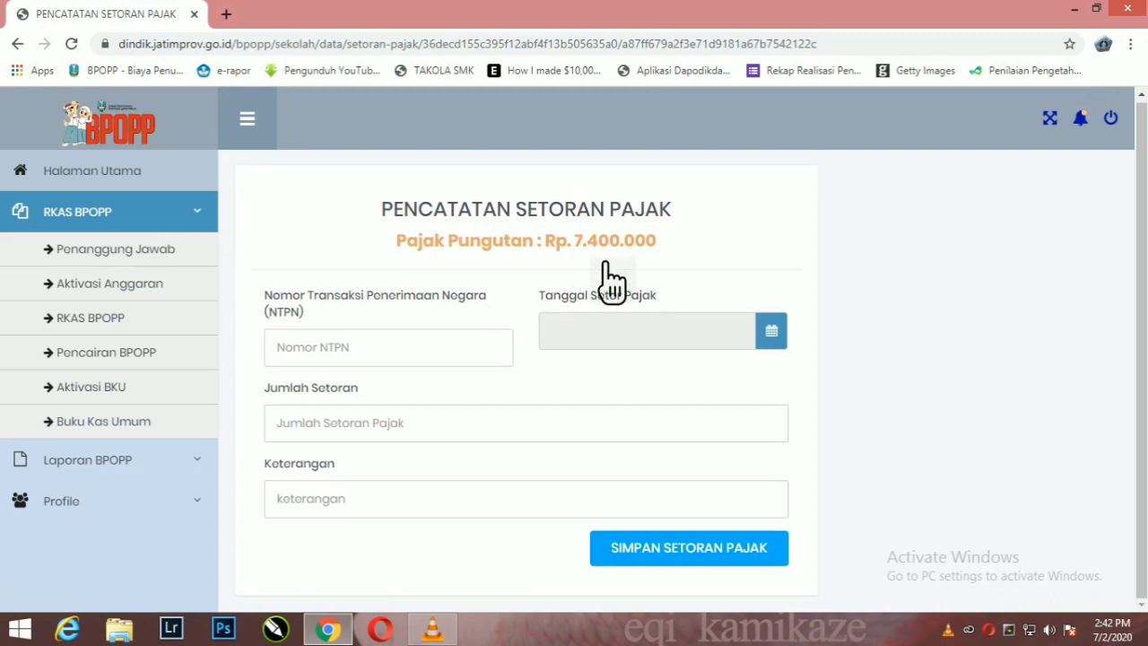
left_click(456, 361)
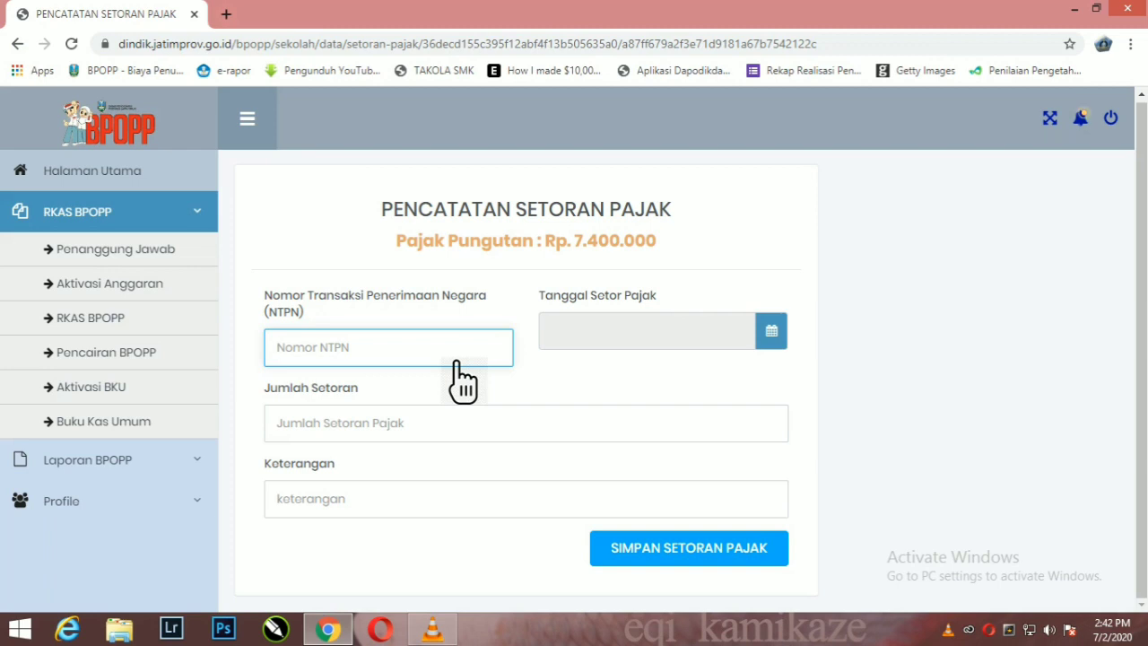
type("645756")
left_click(662, 334)
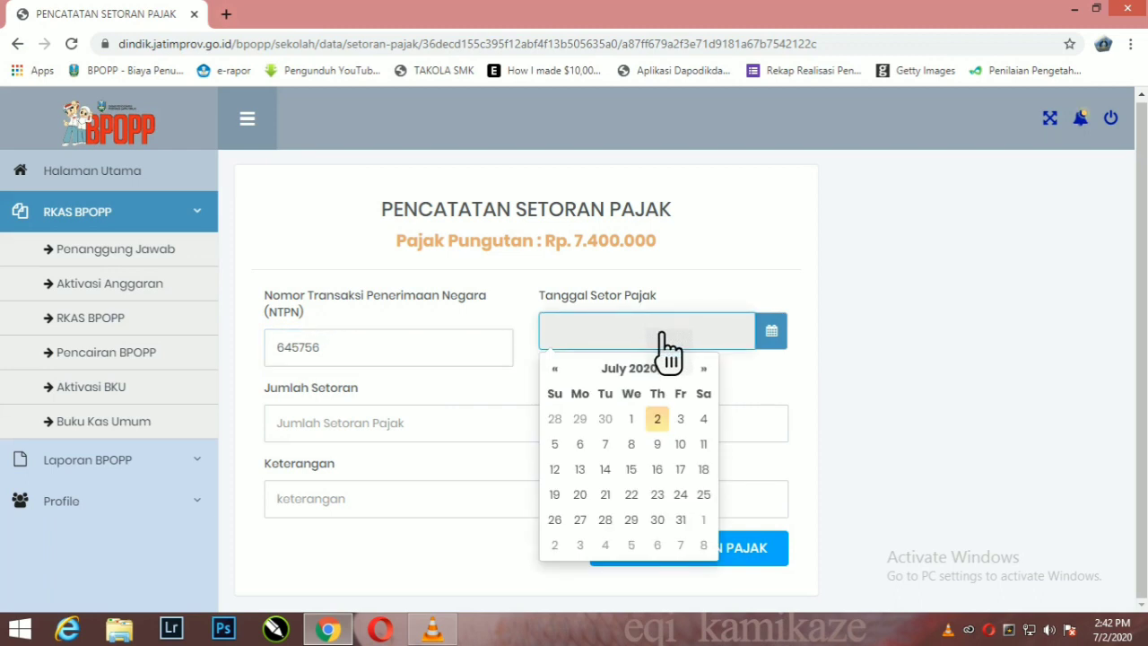
left_click(681, 432)
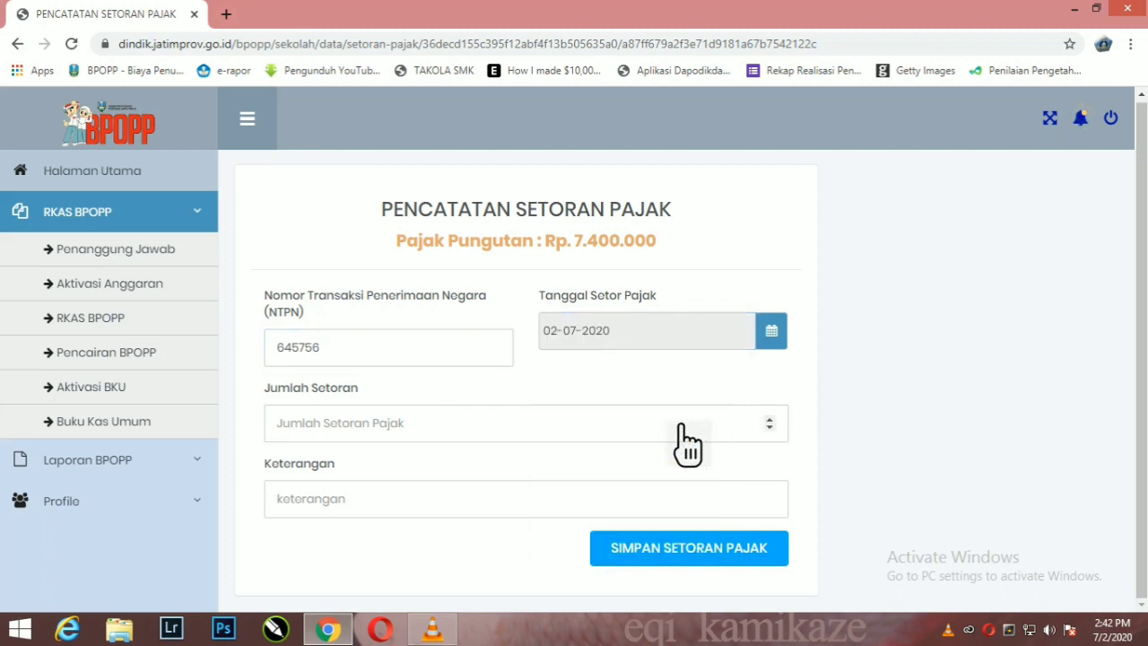
Step: Set Jumlah Setoran to 7400000 with the Keterangan PEMBELIAN PROYEKTOR, and save the tax deposit
left_click(509, 440)
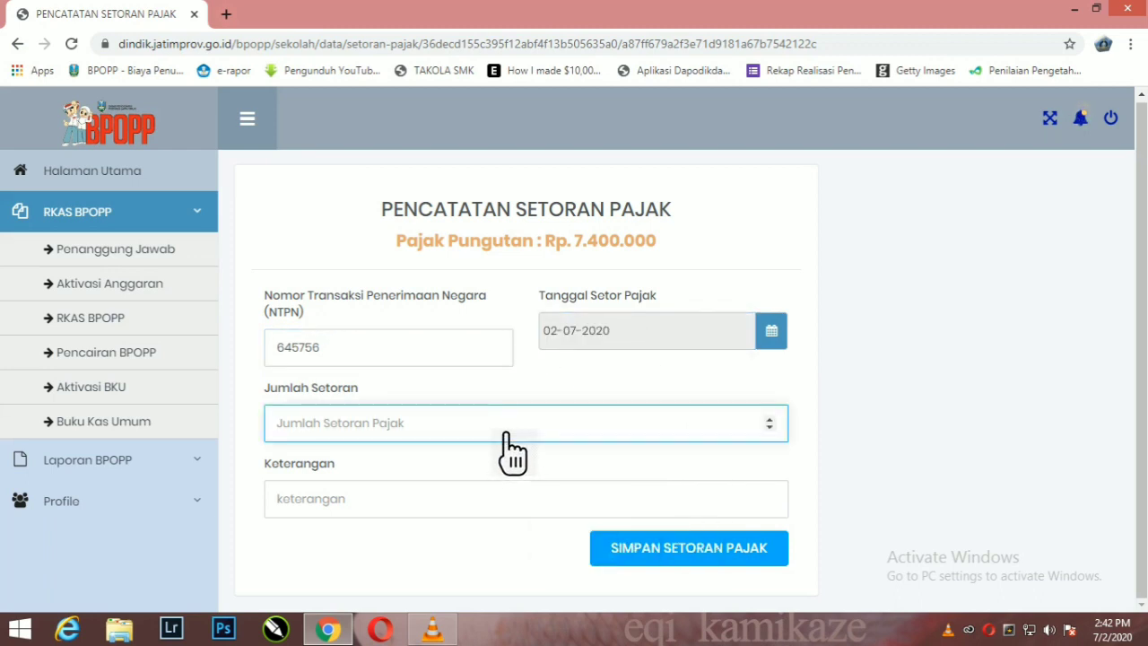
type("7400000")
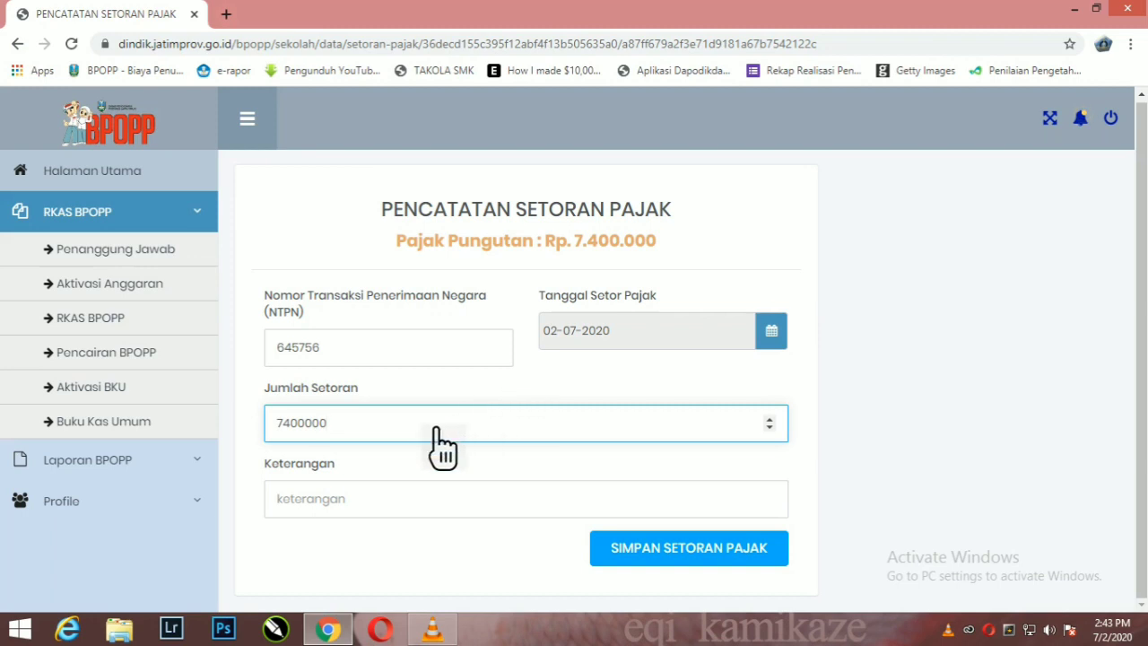
left_click(411, 504)
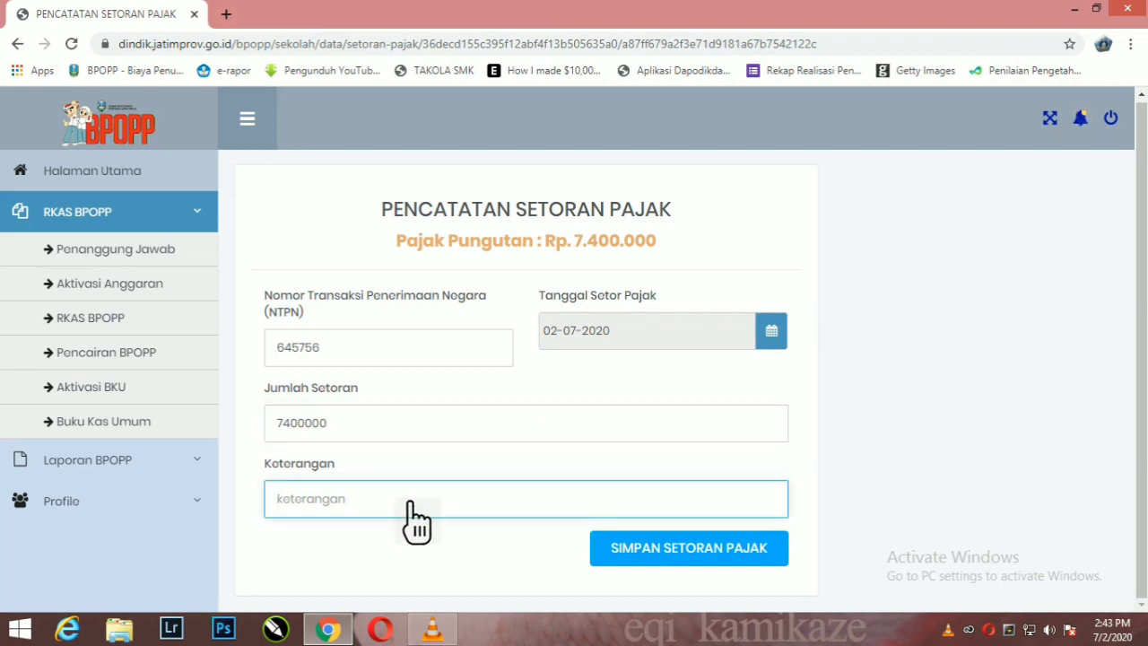
type("PEMBELIAN PROYEKTOR")
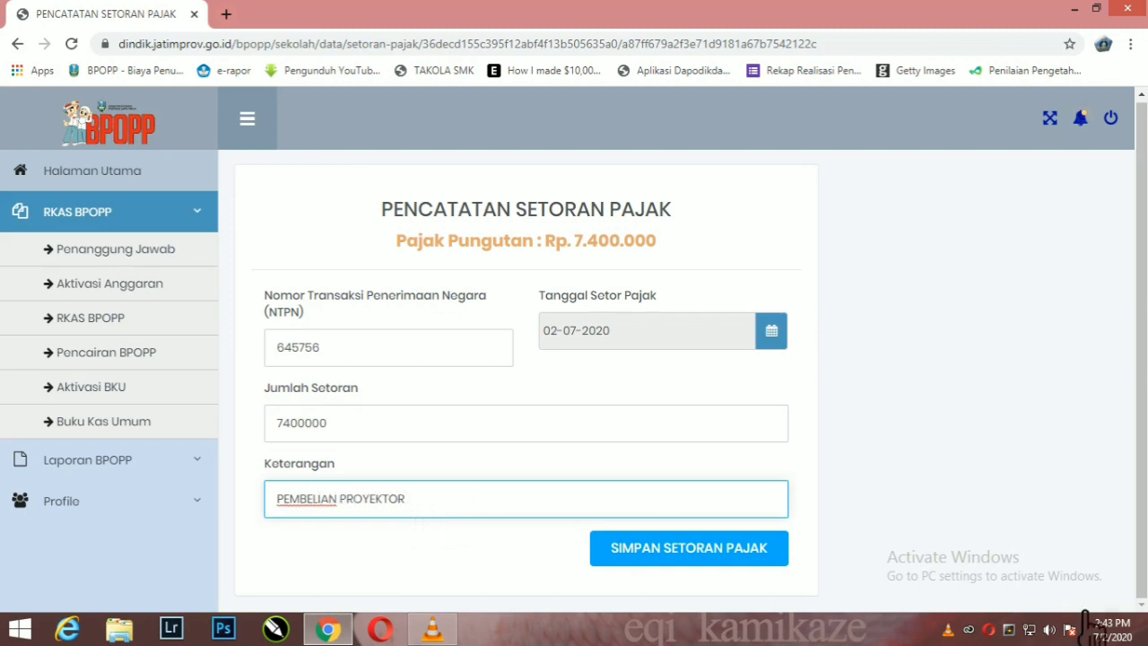
left_click(707, 561)
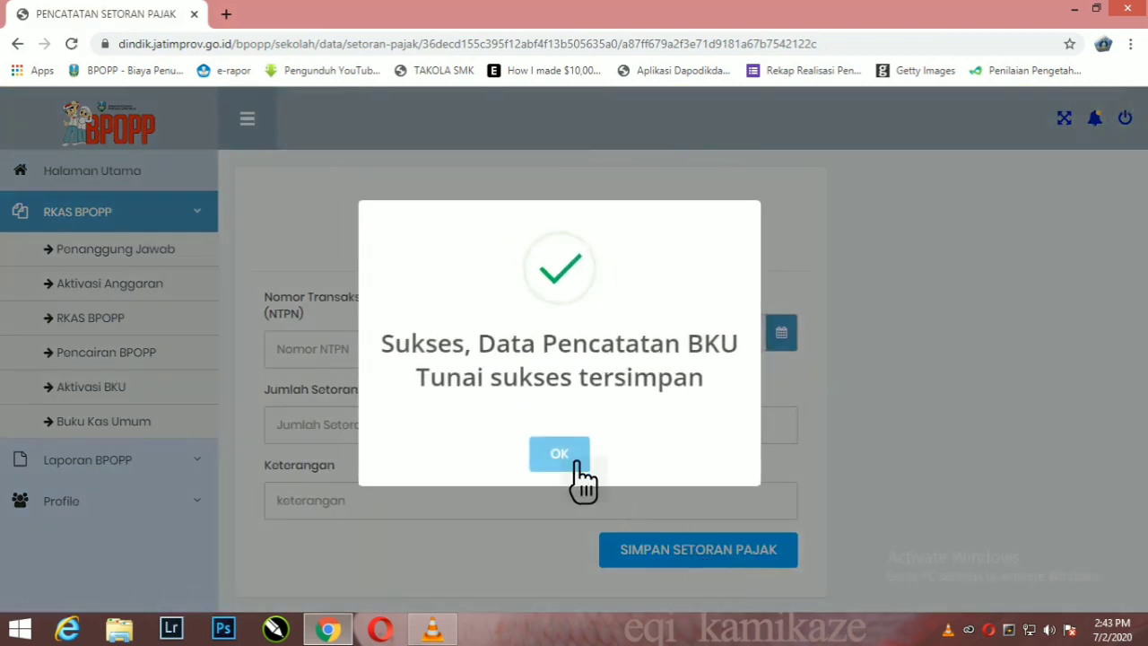
left_click(559, 454)
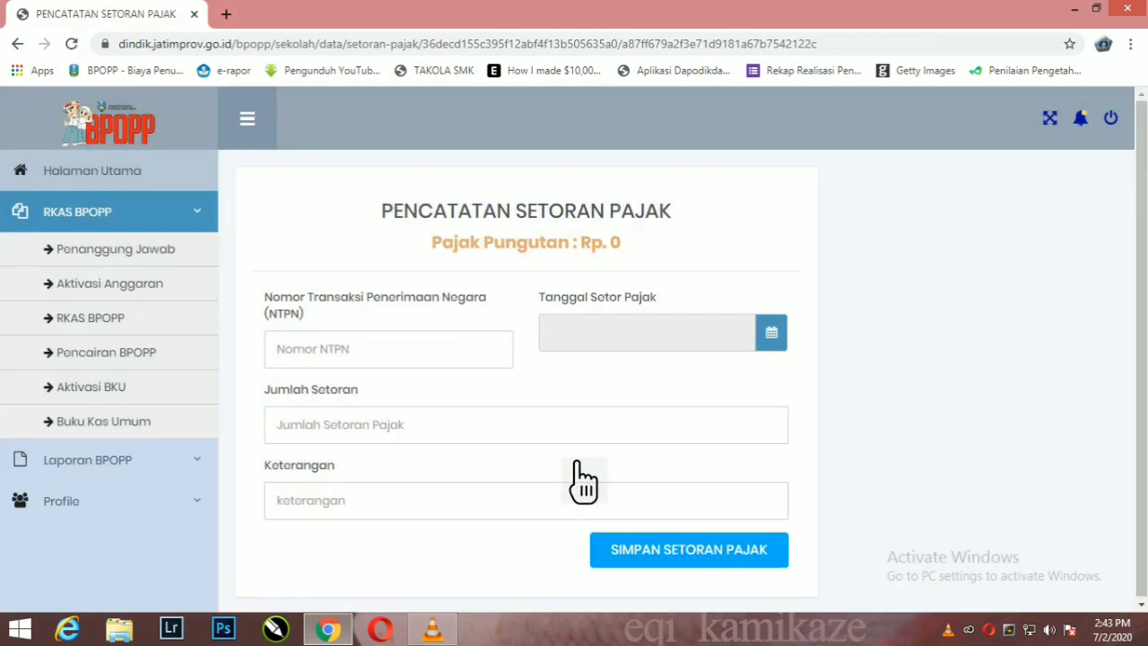
Step: Check the outstanding Pajak Pungutan on the Setoran Pajak form and review the transactions in Buku Kas Umum
left_click(151, 430)
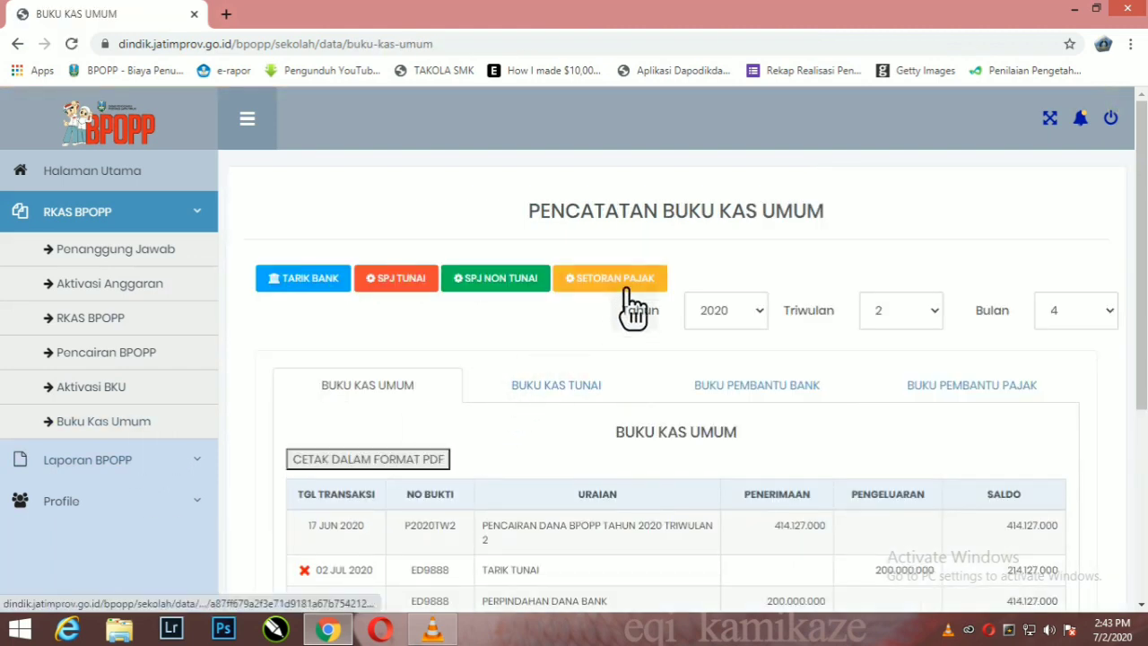
left_click(662, 282)
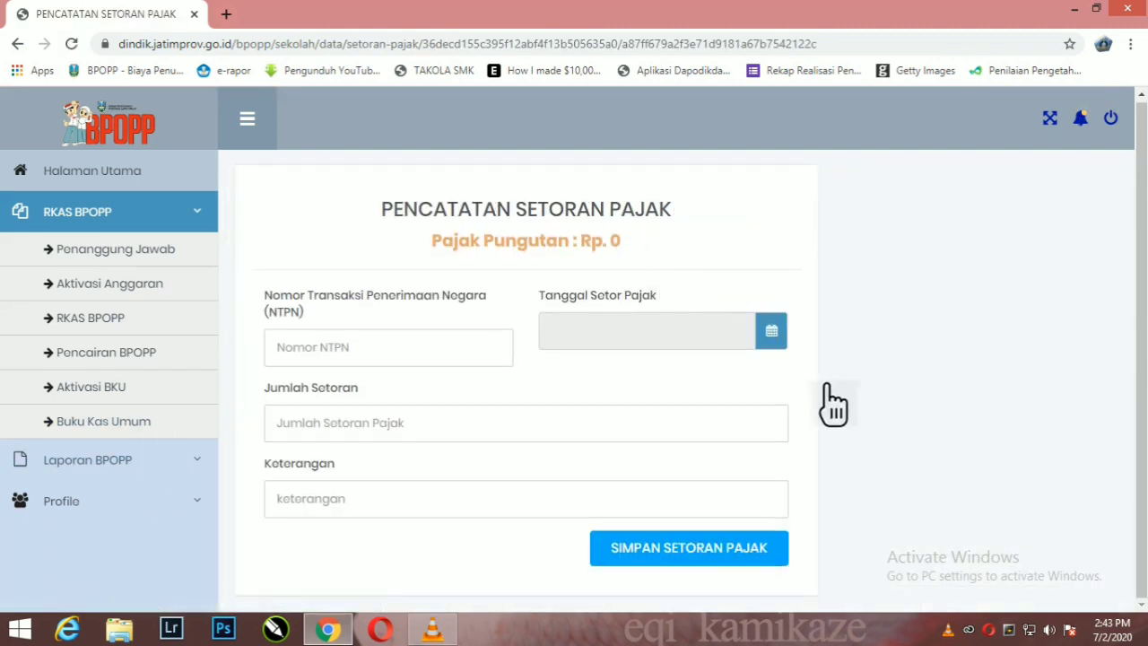
left_click(133, 429)
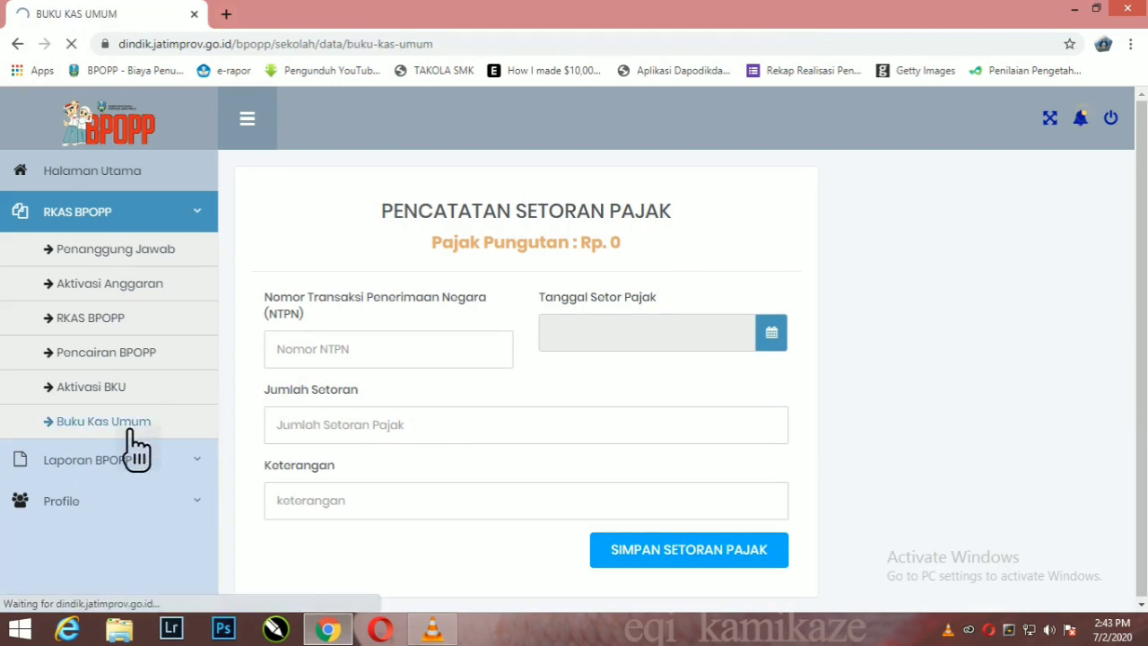
scroll(559, 379, "down", 1)
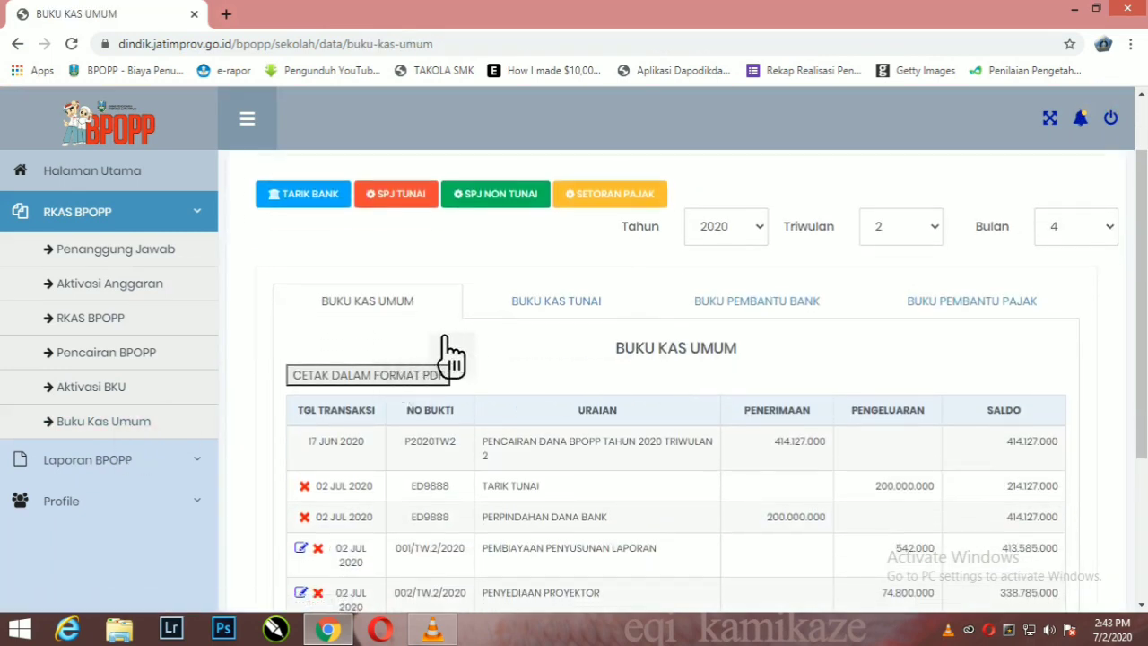
scroll(449, 394, "down", 1)
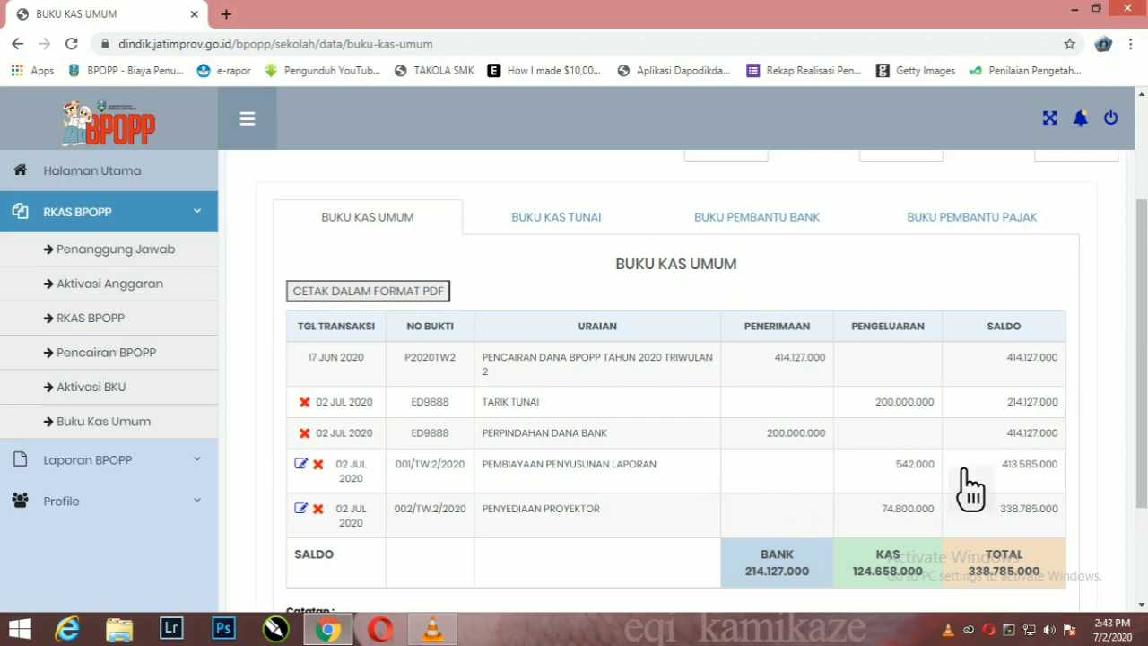
scroll(964, 520, "up", 2)
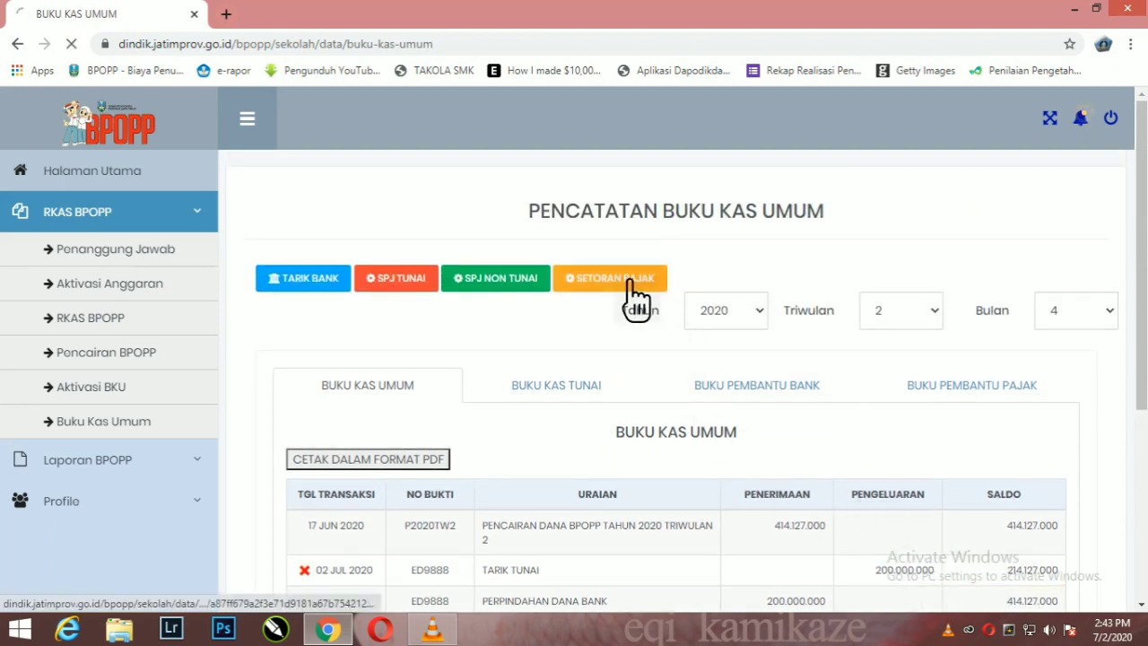
left_click(631, 282)
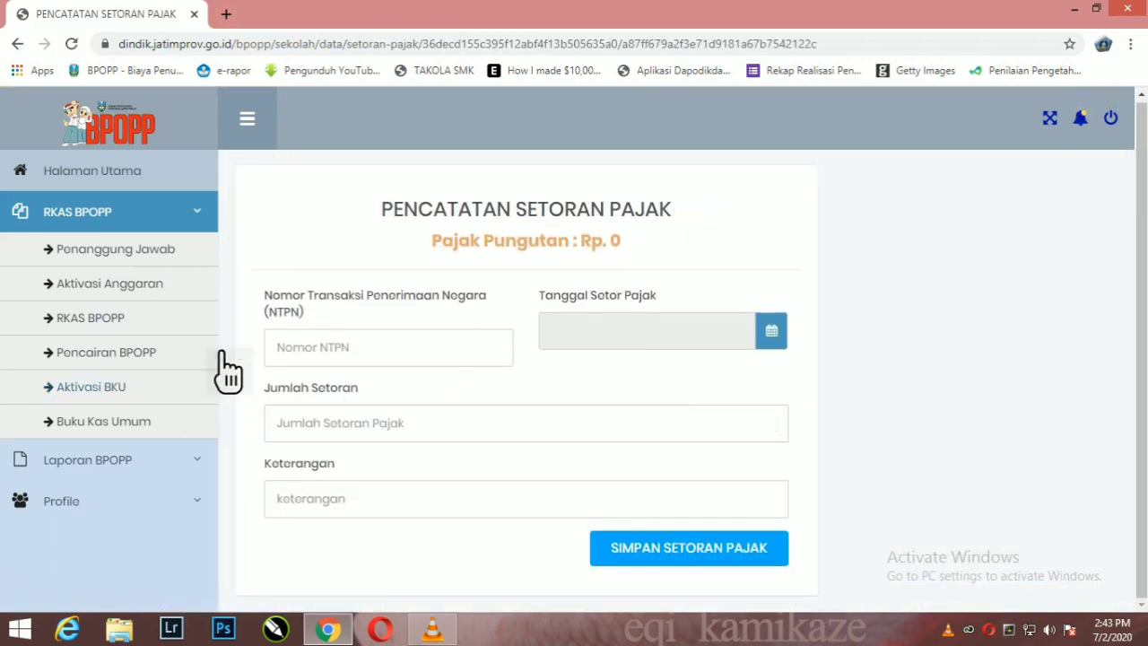
left_click(124, 446)
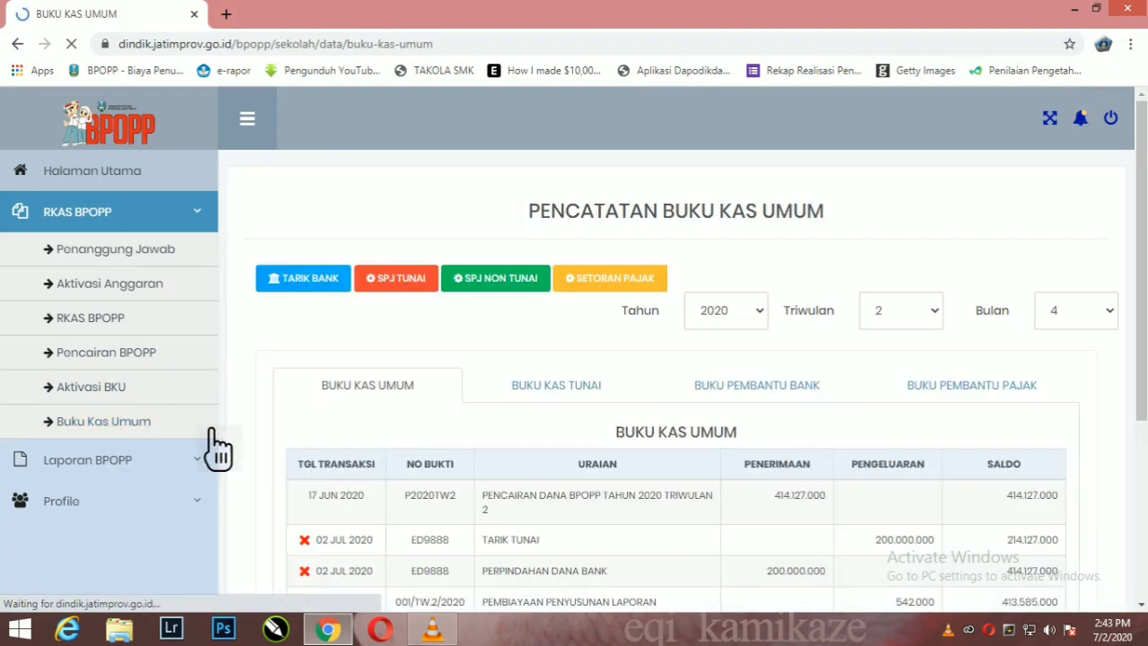
Step: Examine the collected and deposited tax entries in Buku Pembantu Pajak
left_click(944, 399)
scroll(946, 413, "down", 2)
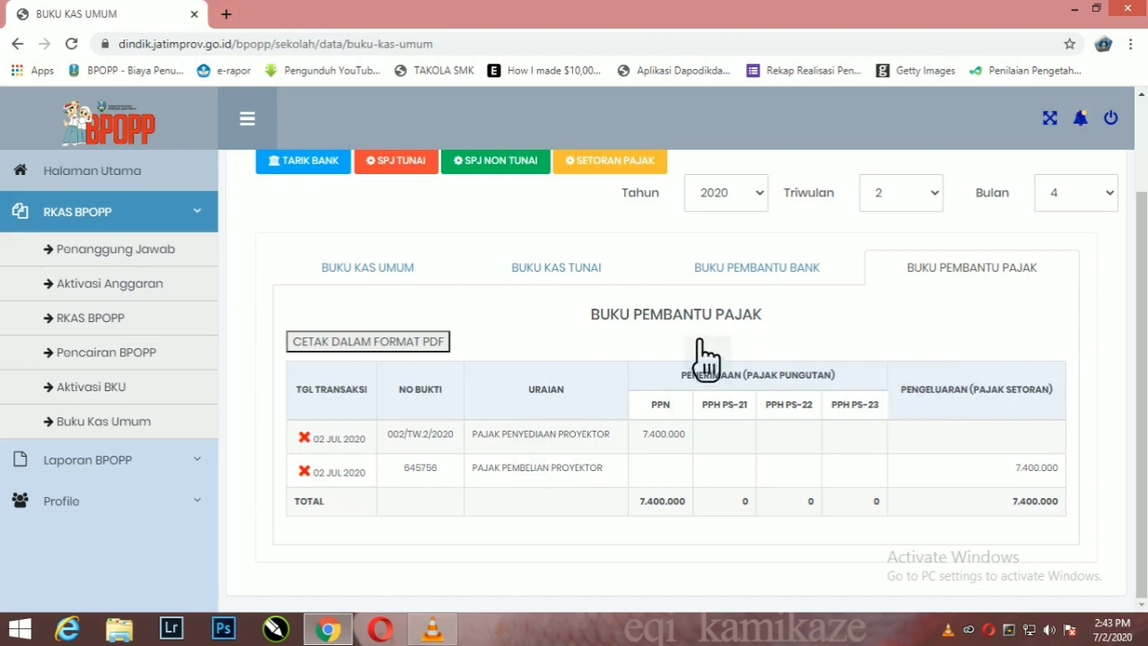
scroll(427, 343, "up", 1)
scroll(426, 341, "down", 1)
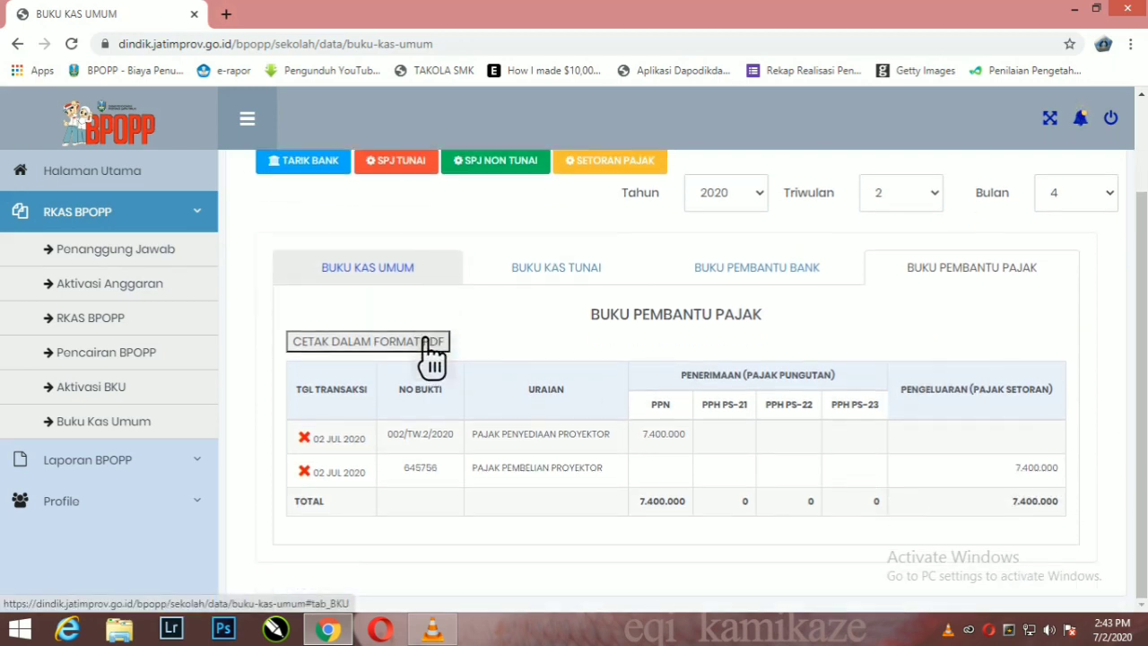
left_click(412, 170)
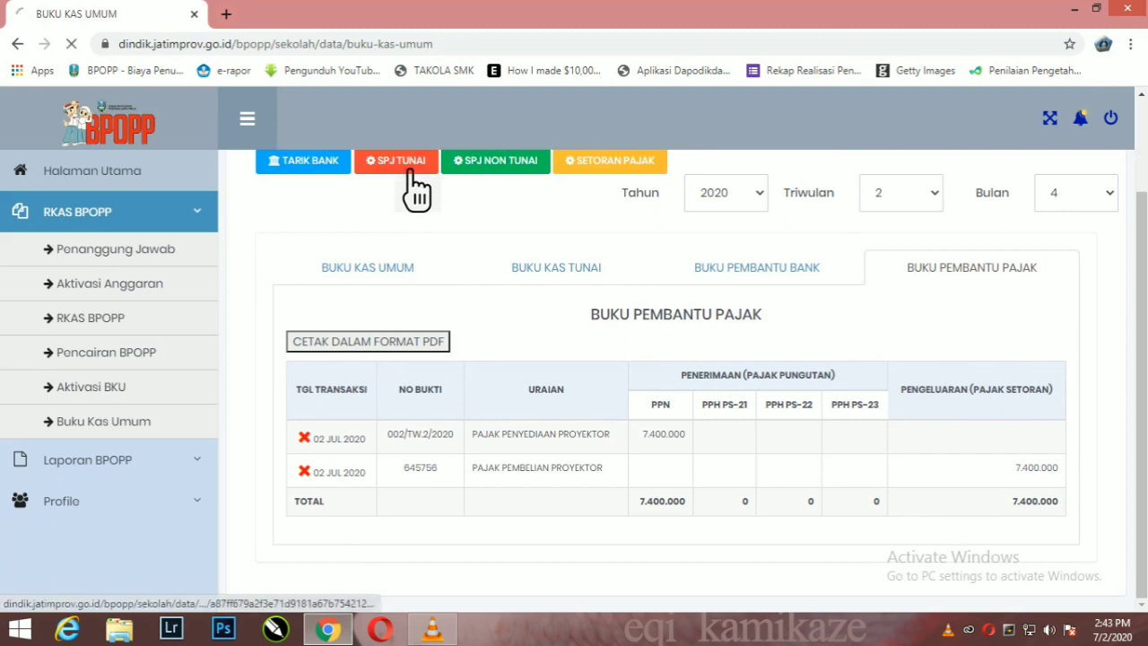
scroll(392, 308, "down", 2)
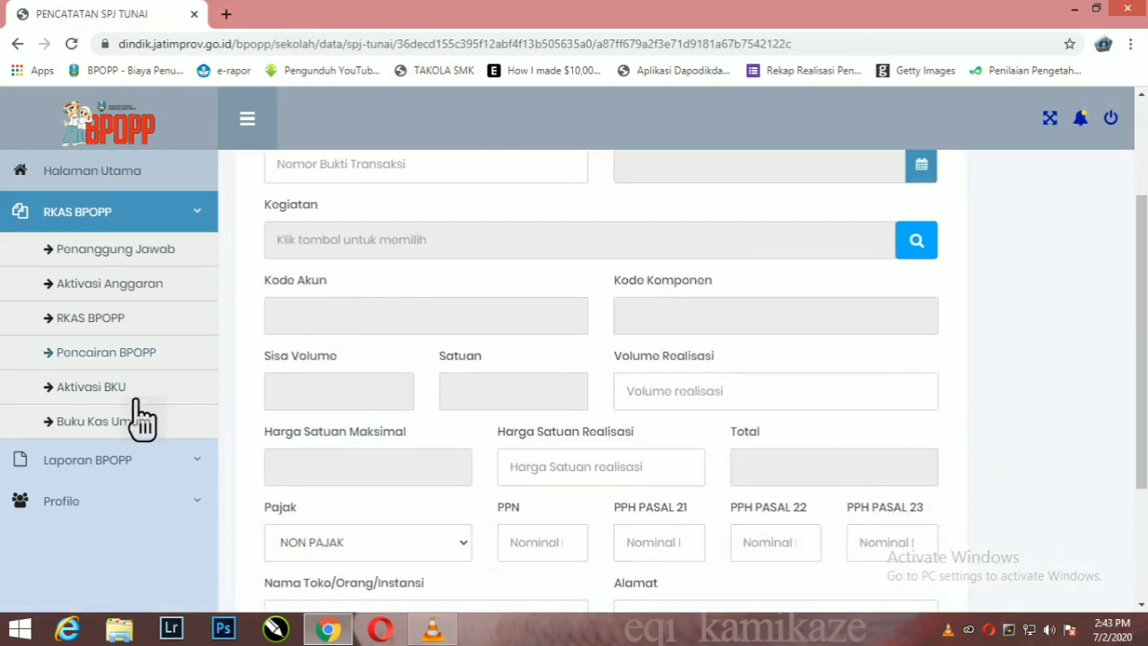
left_click(134, 425)
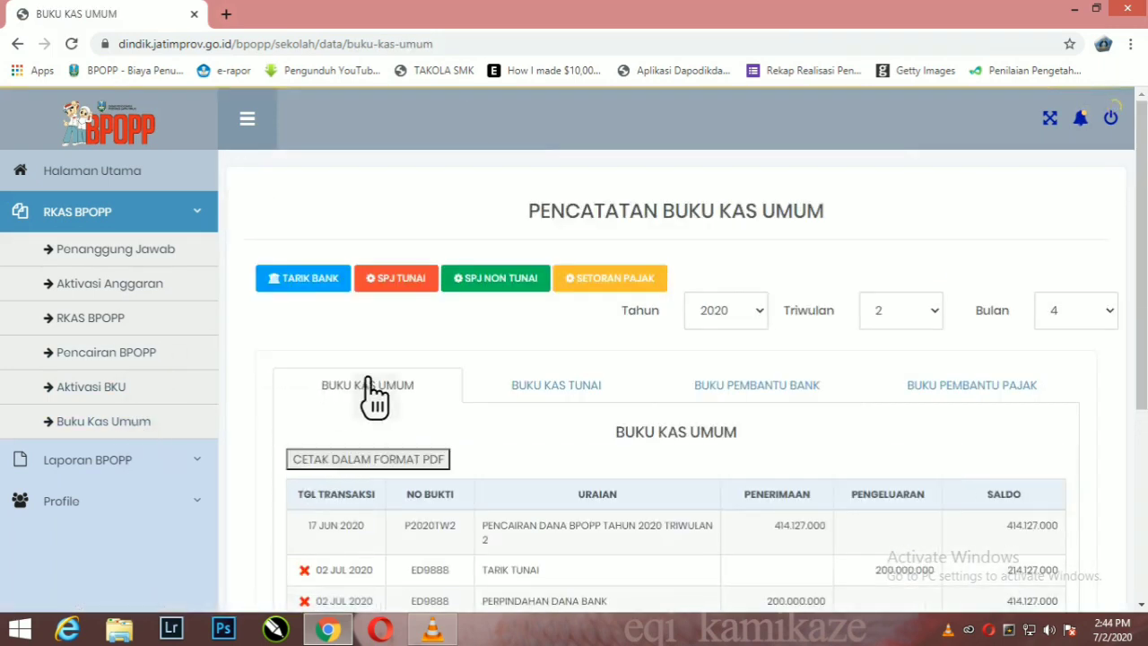
Step: Edit the Penyediaan Proyektor transaction in Buku Kas Umum and set its Volume Realisasi to 5
scroll(375, 395, "down", 2)
scroll(356, 408, "down", 1)
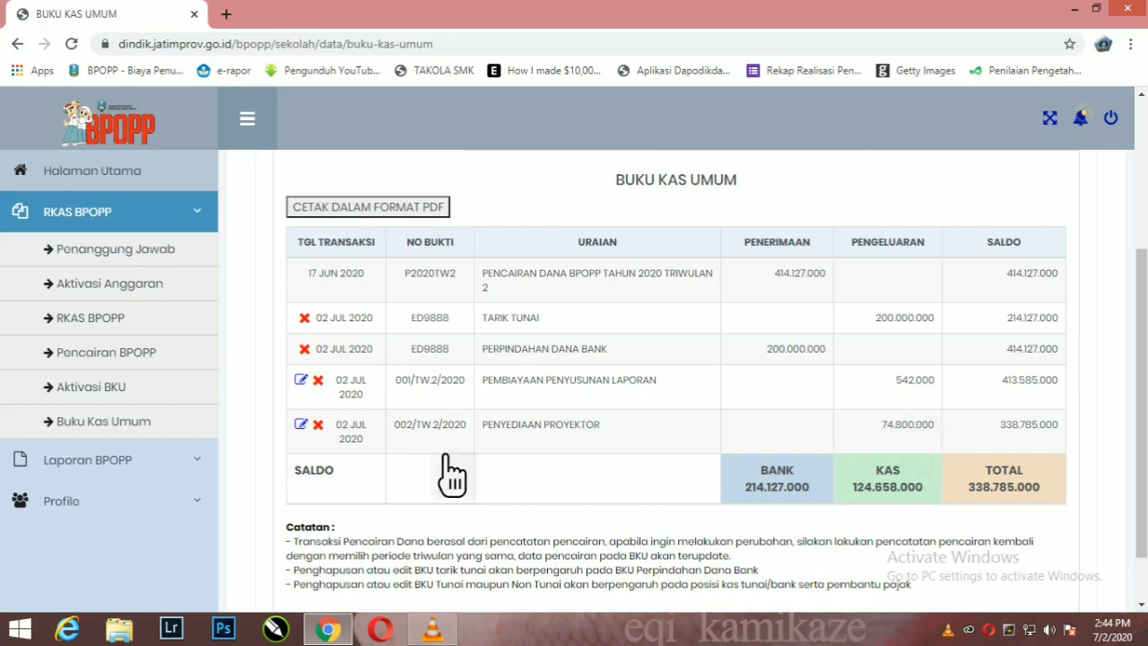
left_click(316, 425)
scroll(673, 408, "down", 1)
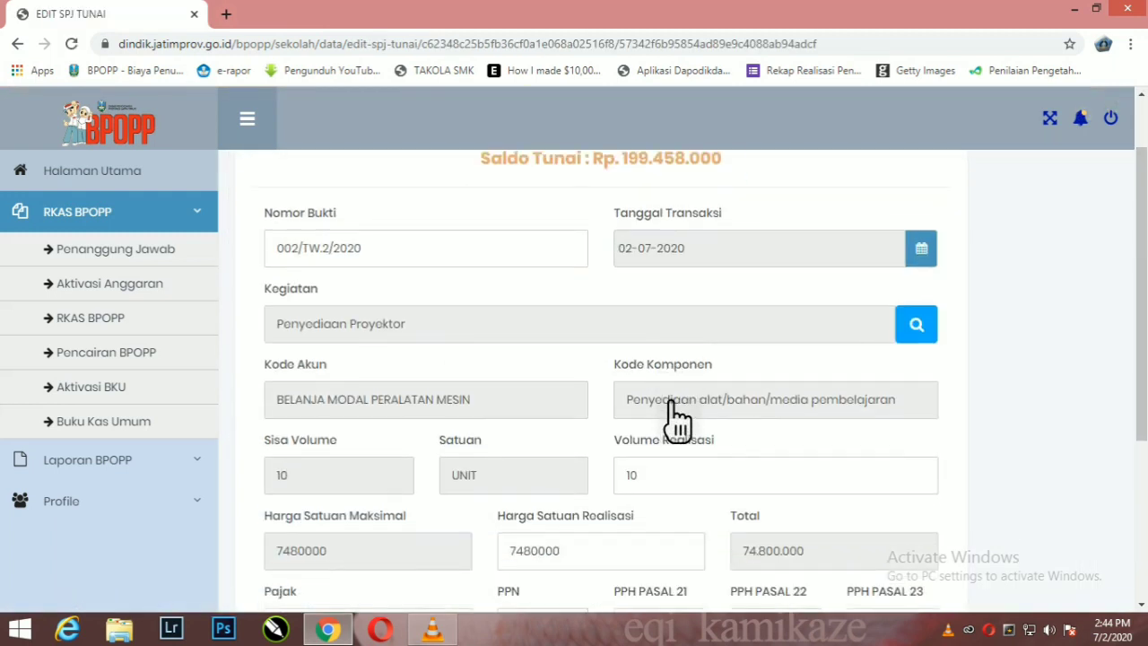
scroll(668, 404, "down", 1)
double_click(673, 405)
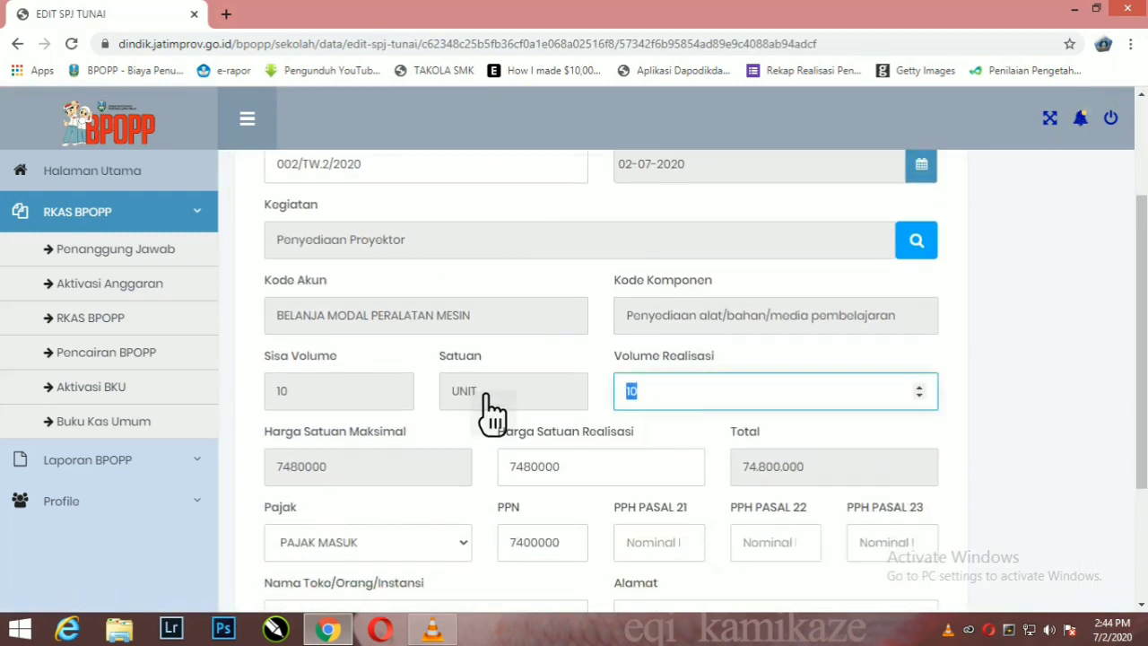
type("5")
Step: Set the PPN amount of the Penyediaan Proyektor transaction to 3500000
scroll(628, 503, "down", 1)
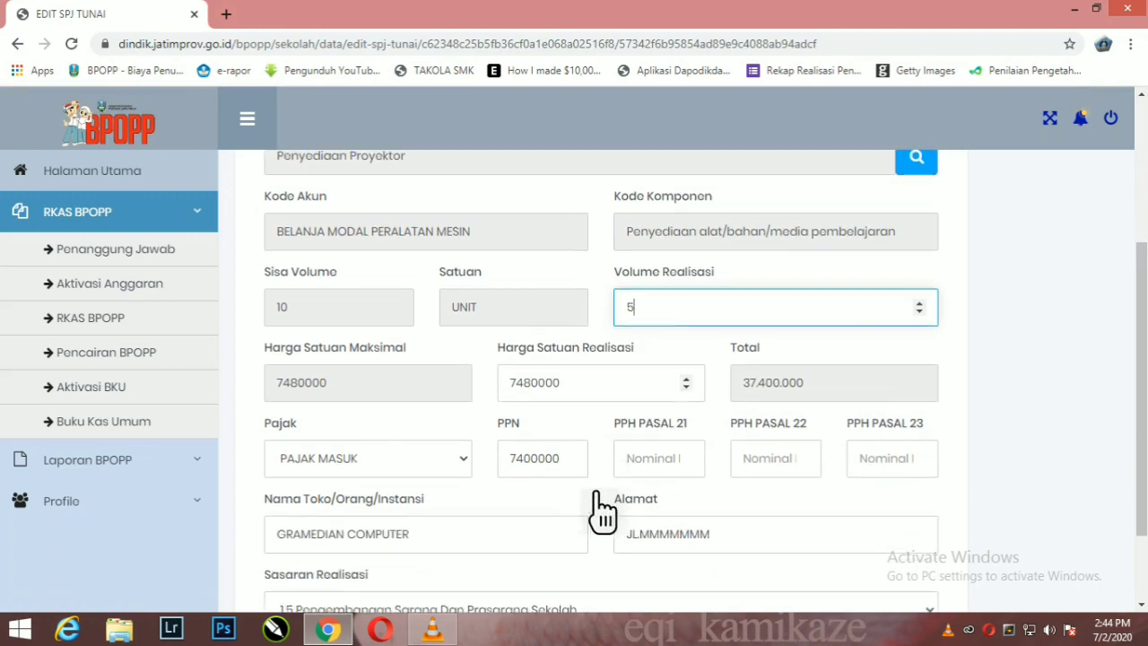
double_click(556, 461)
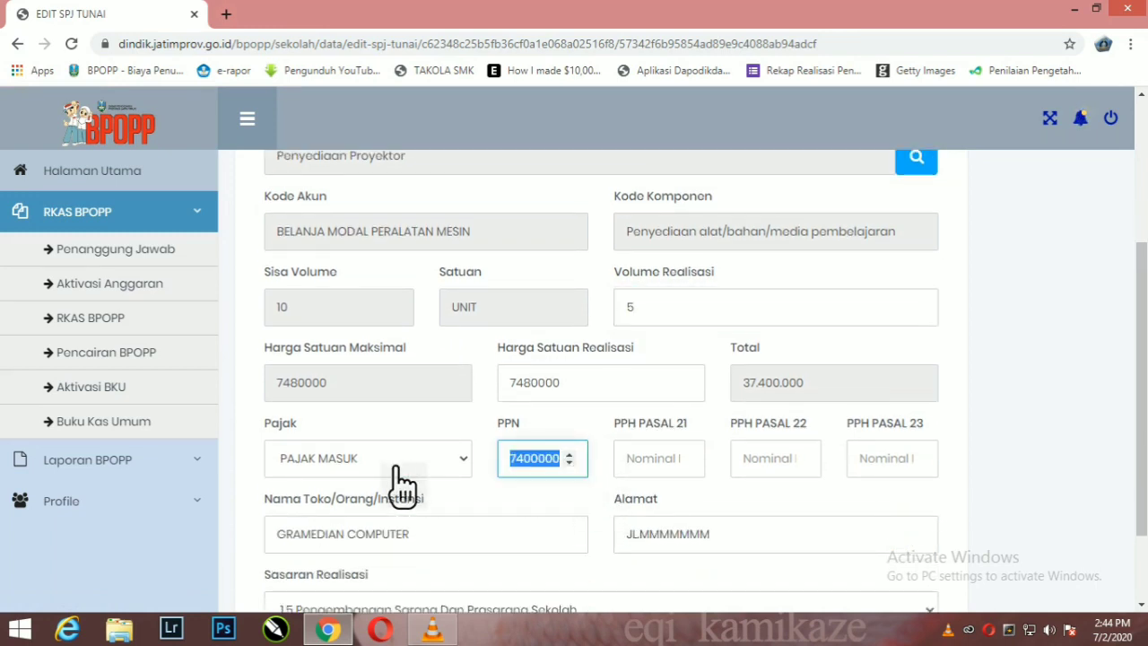
type("35")
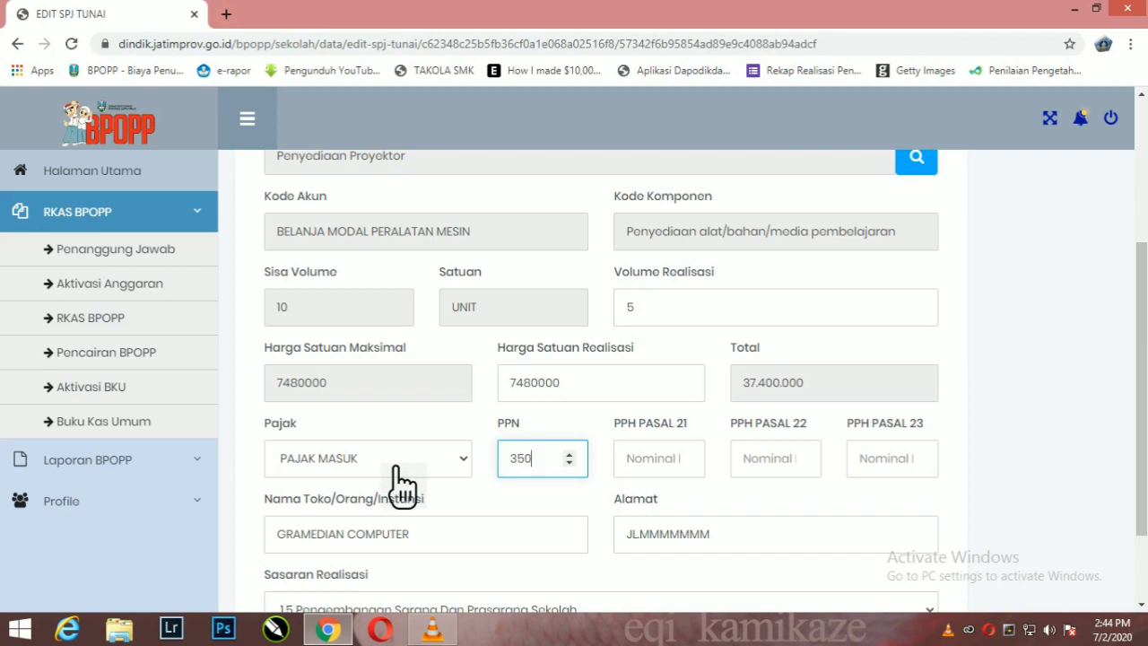
scroll(518, 538, "down", 2)
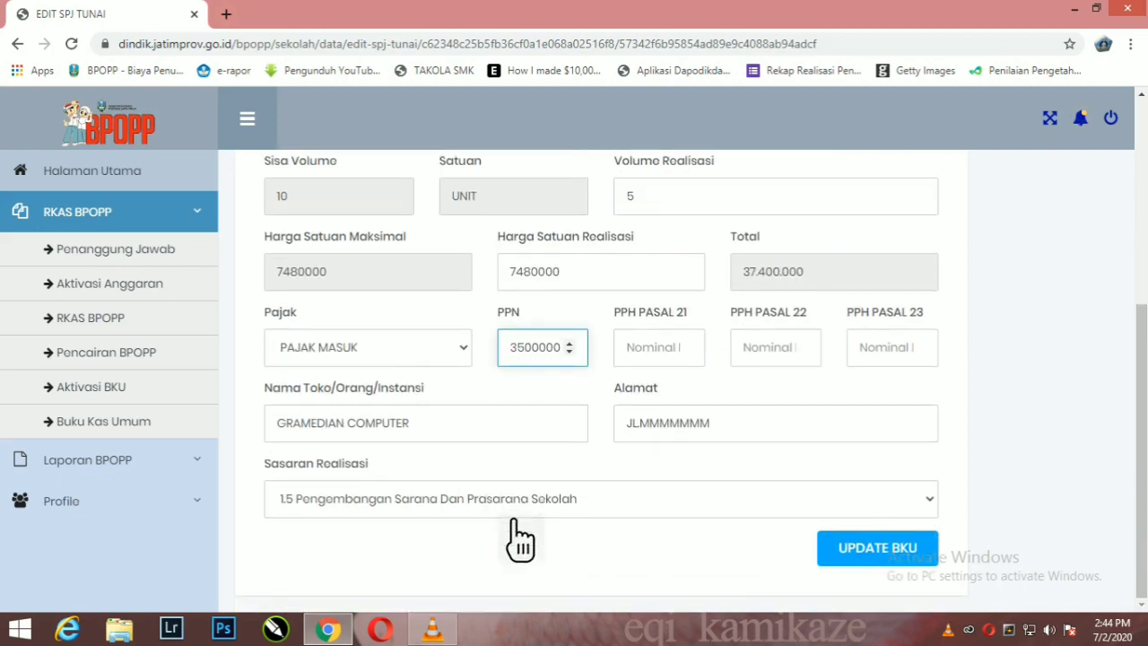
Step: Save the edited Penyediaan Proyektor transaction to the BKU and check the outstanding Pajak Pungutan on the Setoran Pajak form
left_click(917, 554)
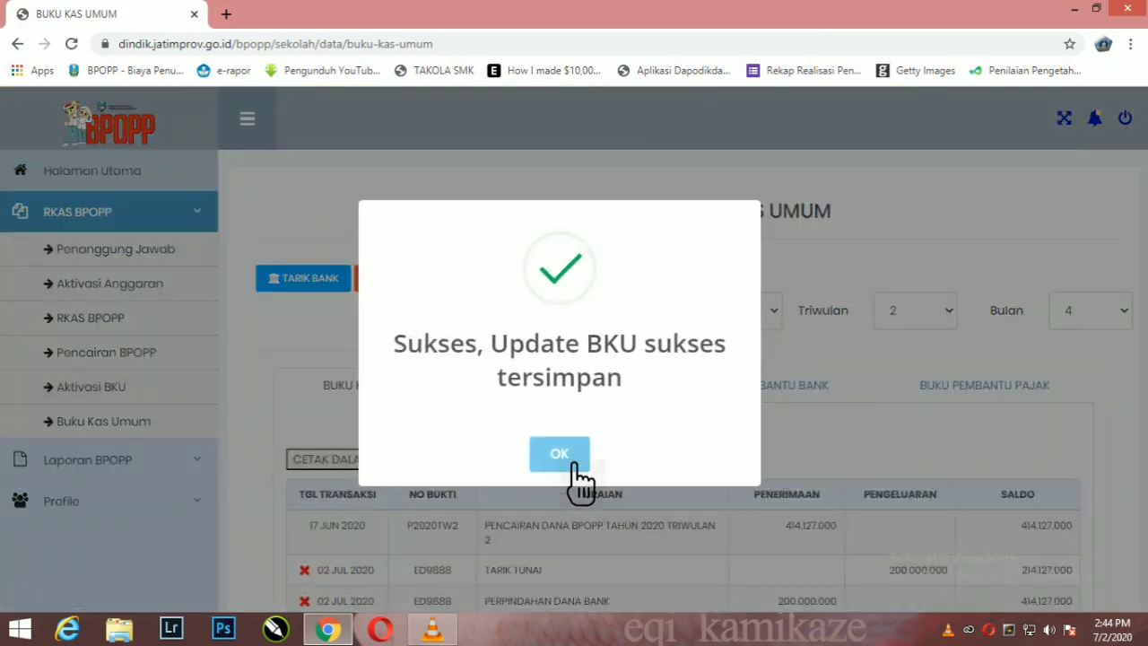
left_click(574, 466)
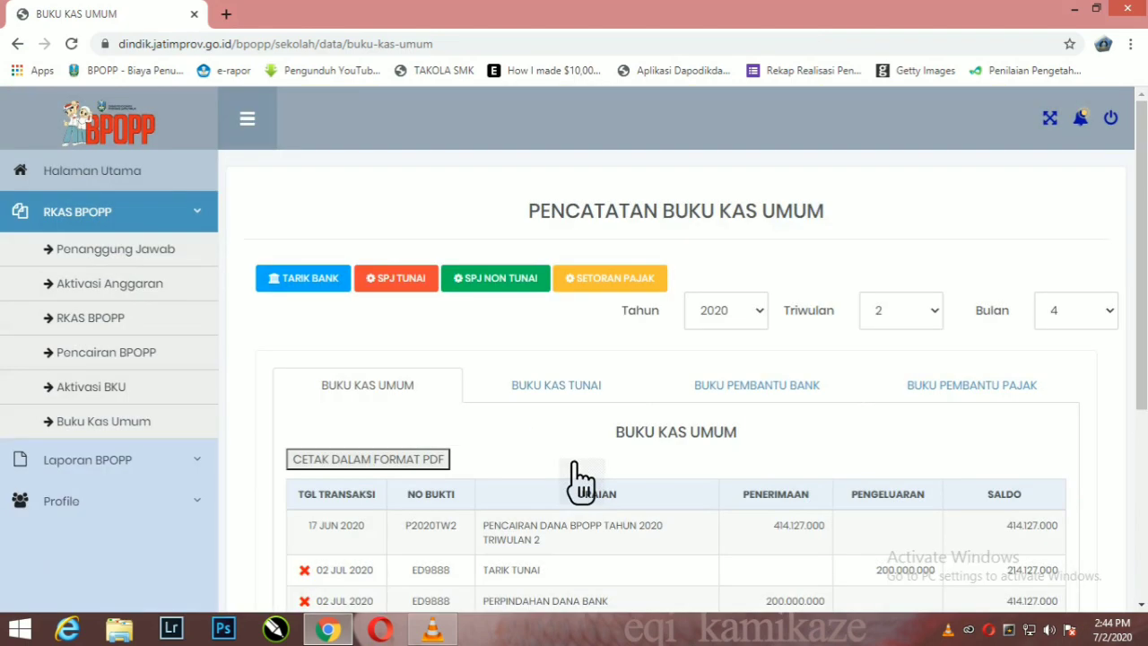
left_click(633, 285)
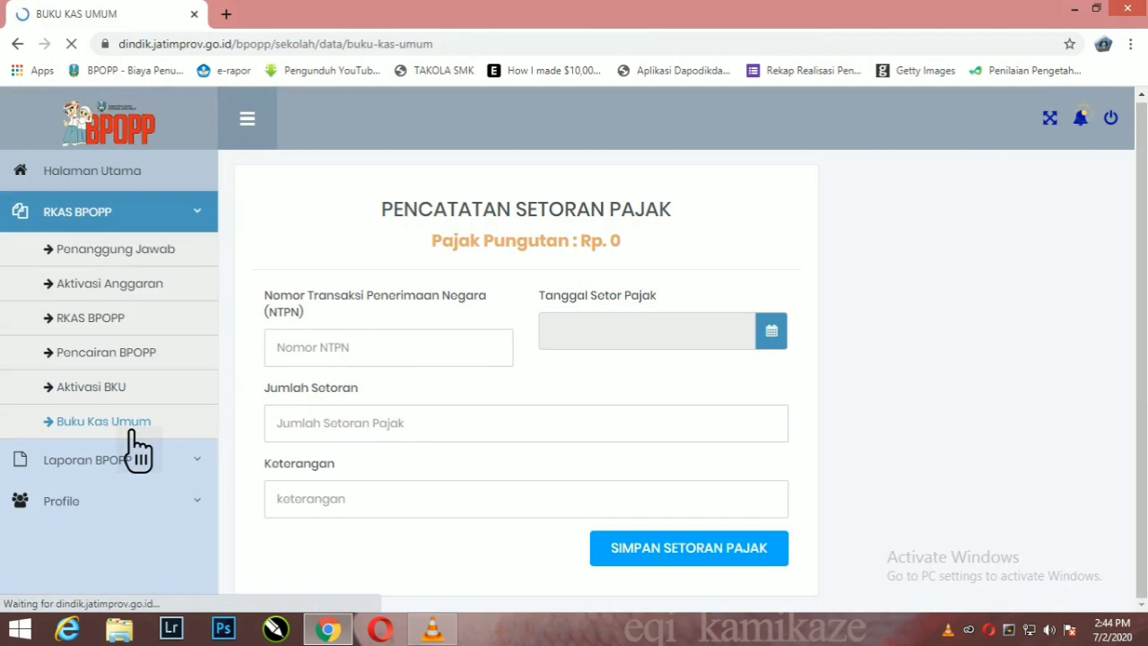
left_click(632, 285)
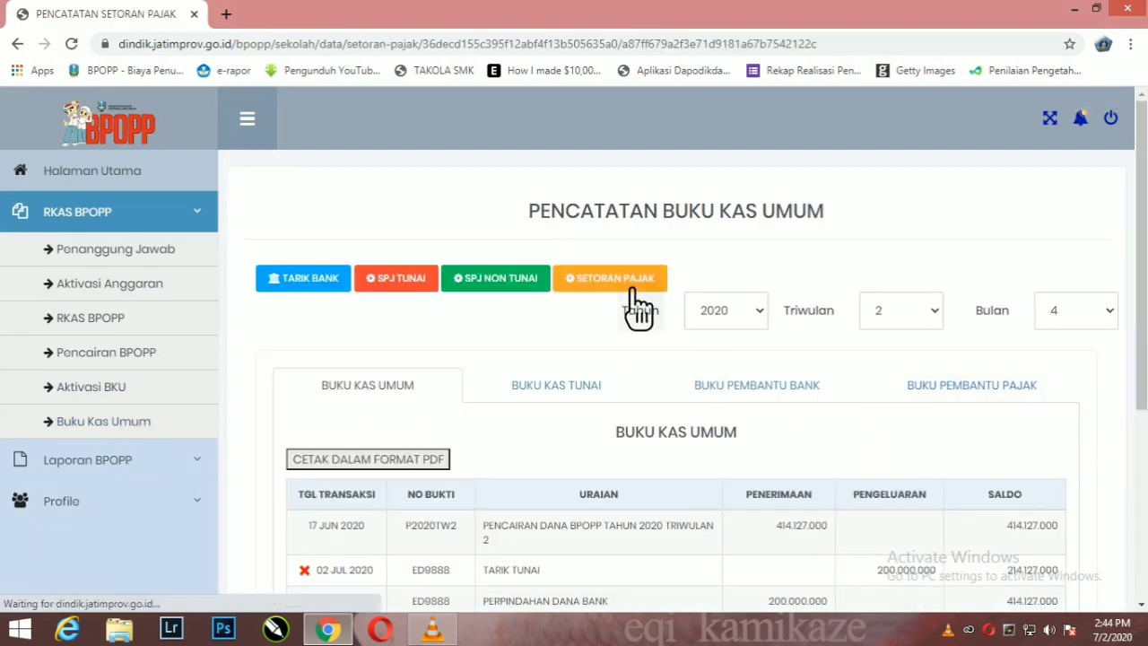
Step: Delete the Pajak Pembelian Proyektor deposit entry from Buku Pembantu Pajak
left_click(97, 424)
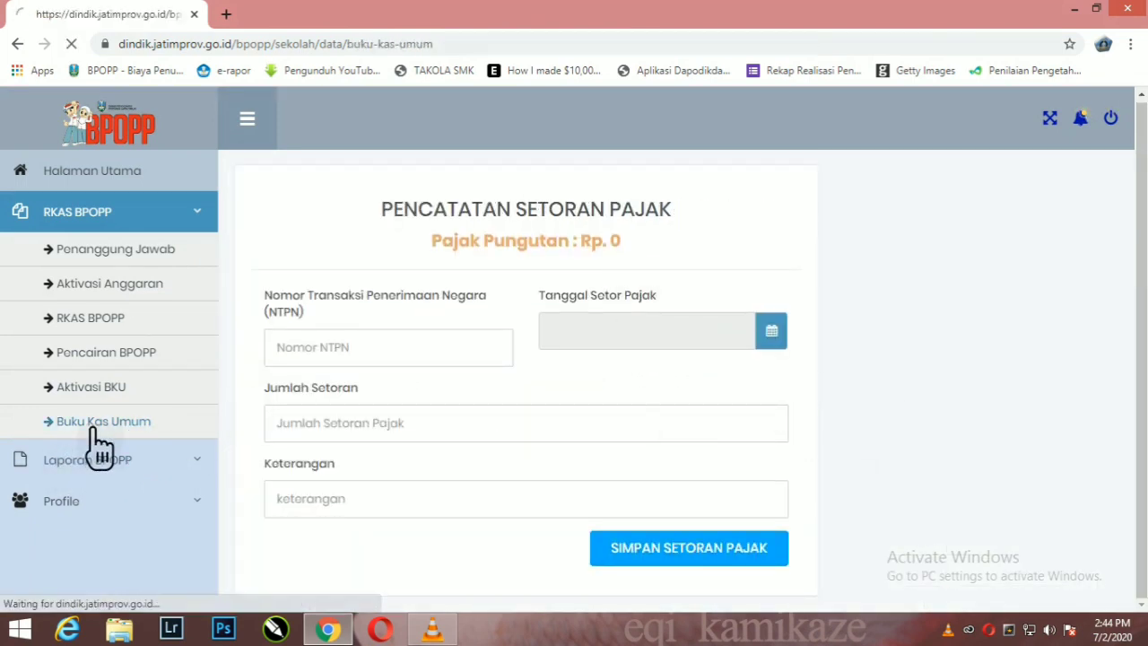
left_click(987, 394)
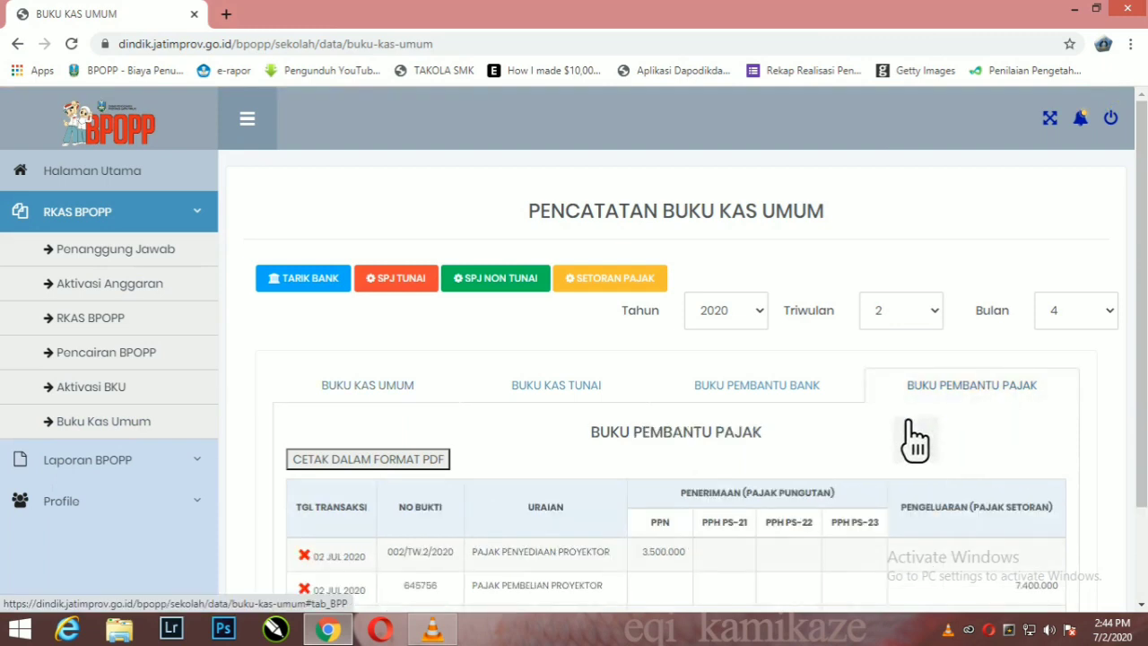
scroll(872, 461, "down", 2)
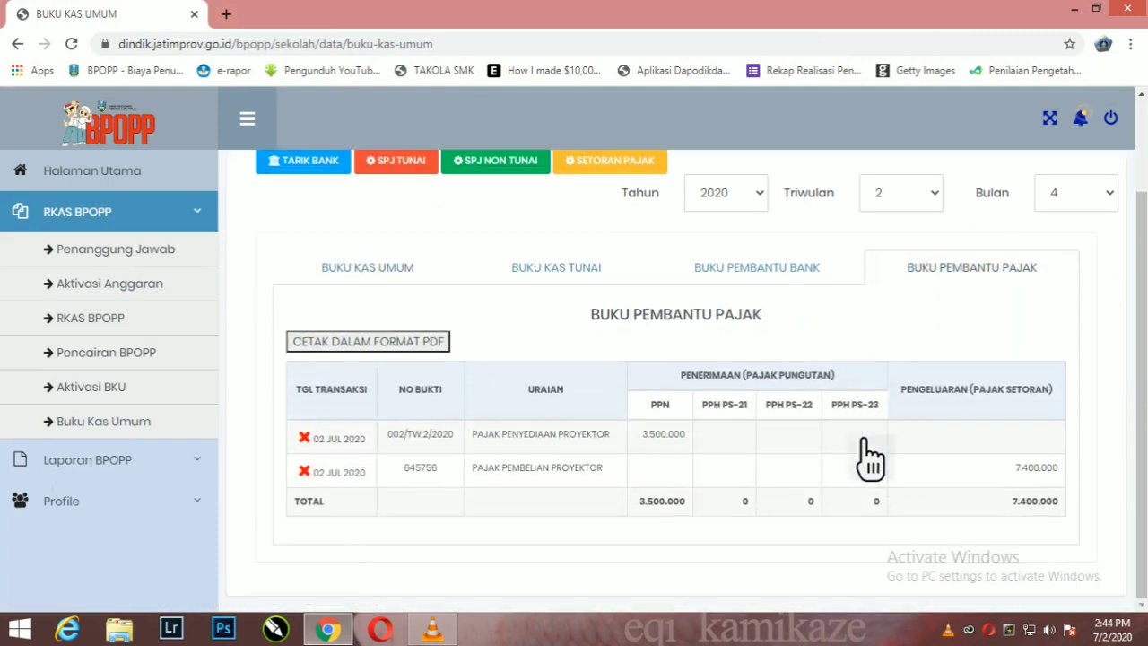
left_click(305, 472)
left_click(657, 143)
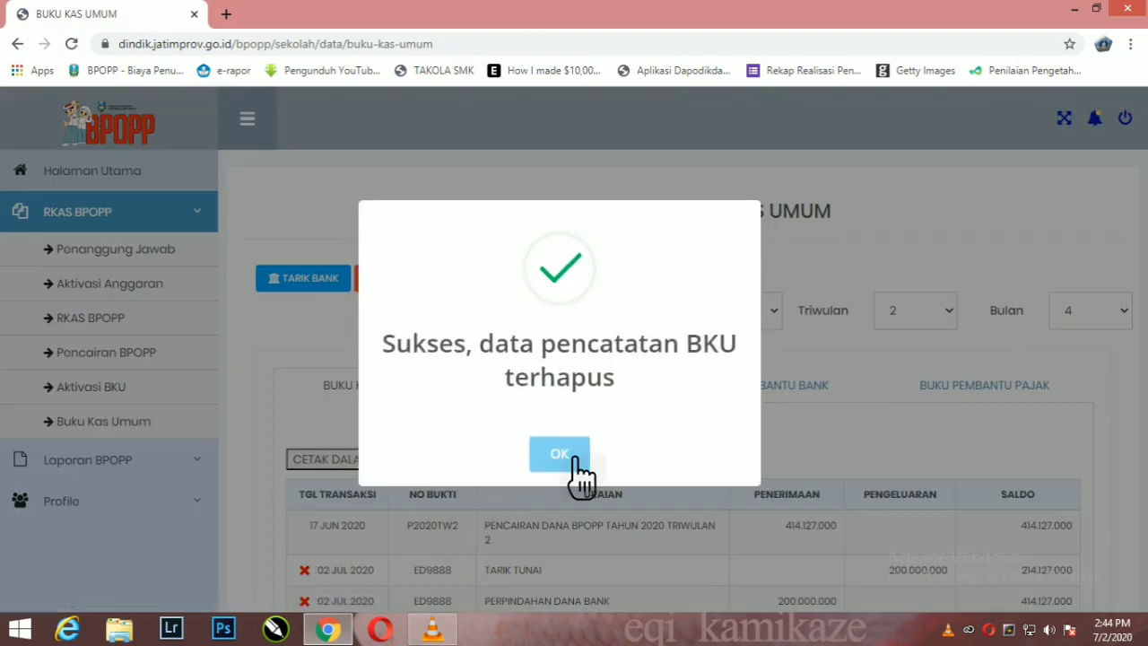
left_click(559, 454)
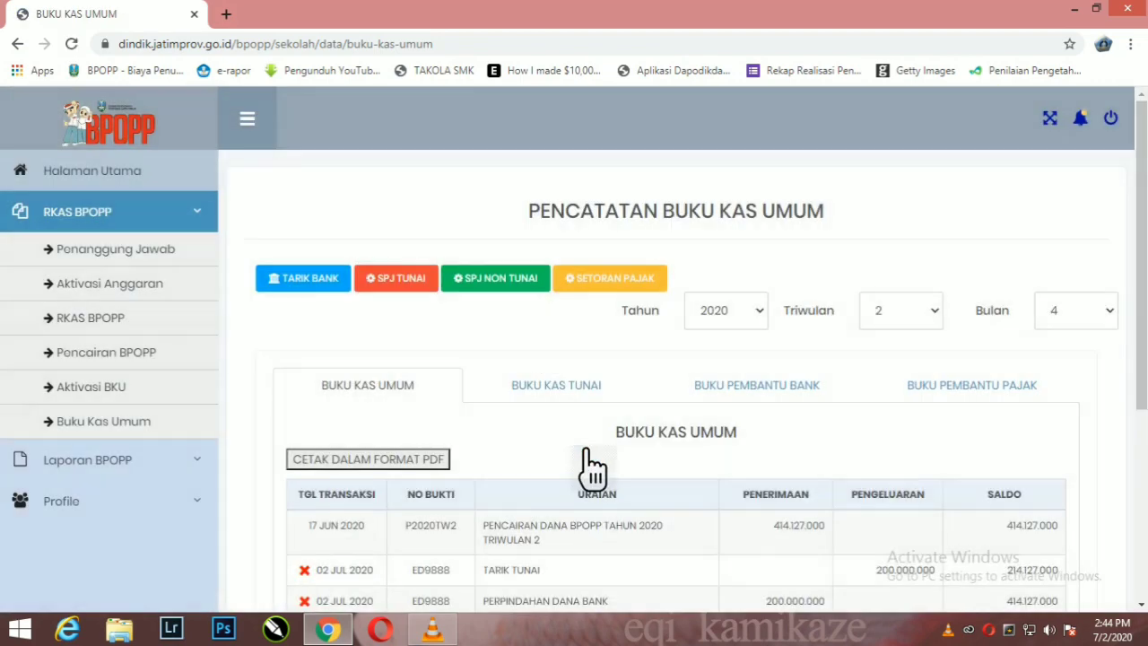
Step: Recheck the outstanding Pajak Pungutan on the Setoran Pajak form after the deposit's deletion
scroll(579, 469, "down", 2)
scroll(709, 269, "up", 3)
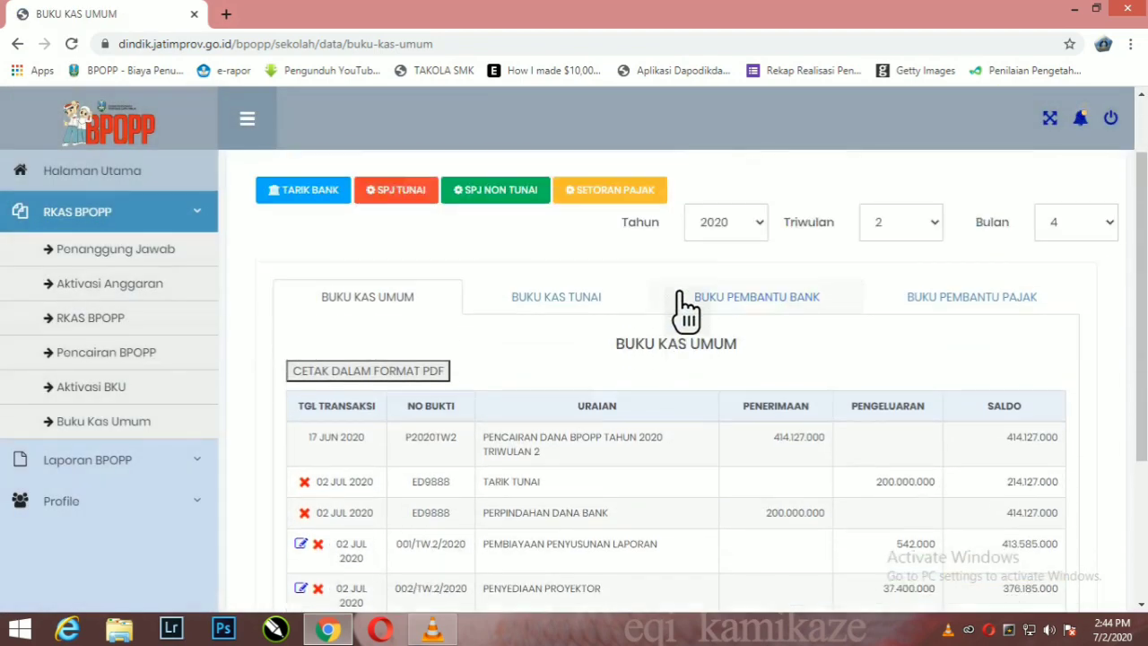
left_click(648, 285)
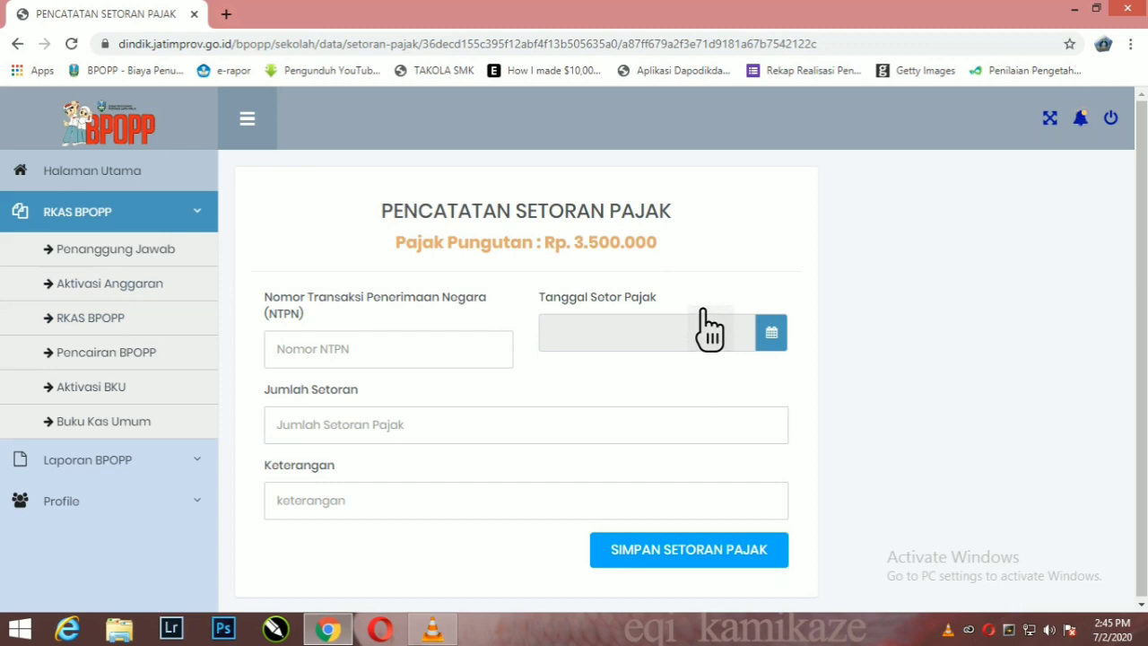
Step: Return to Buku Kas Umum and review its transactions, closing balances and the notes below the table
left_click(160, 420)
scroll(607, 357, "down", 1)
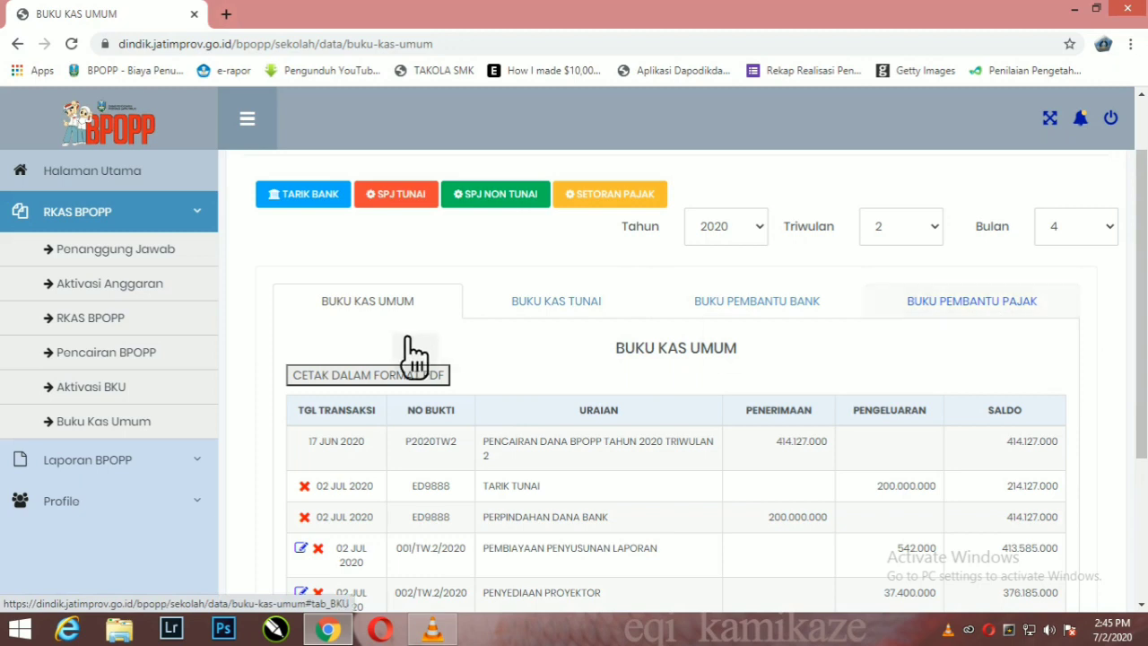
scroll(411, 354, "down", 1)
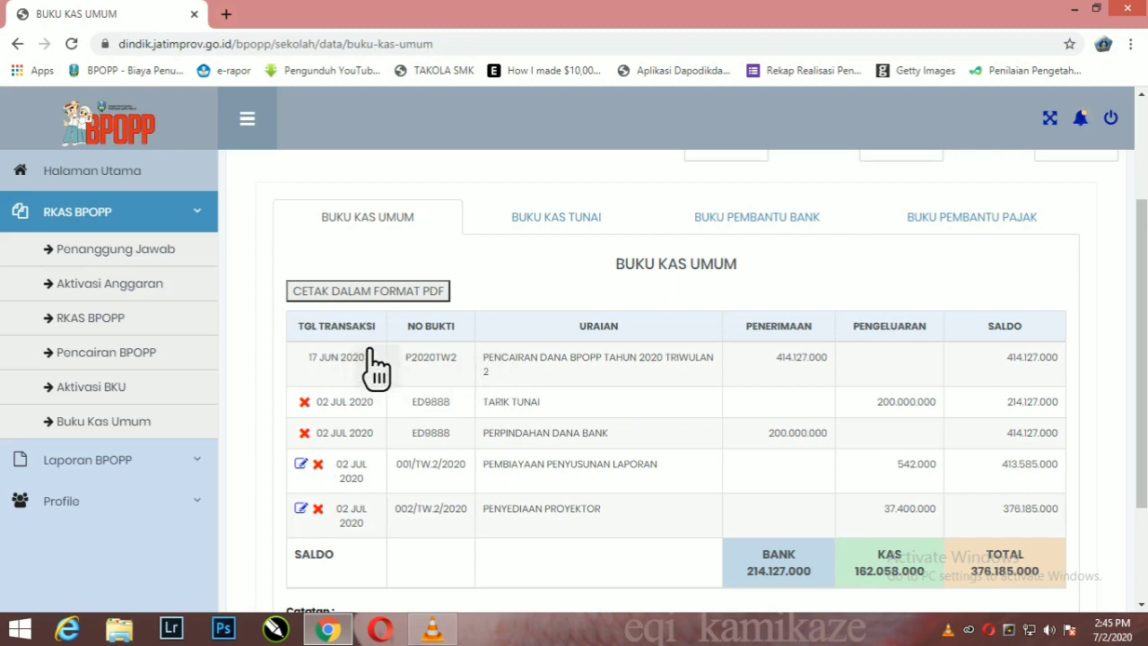
scroll(377, 364, "down", 1)
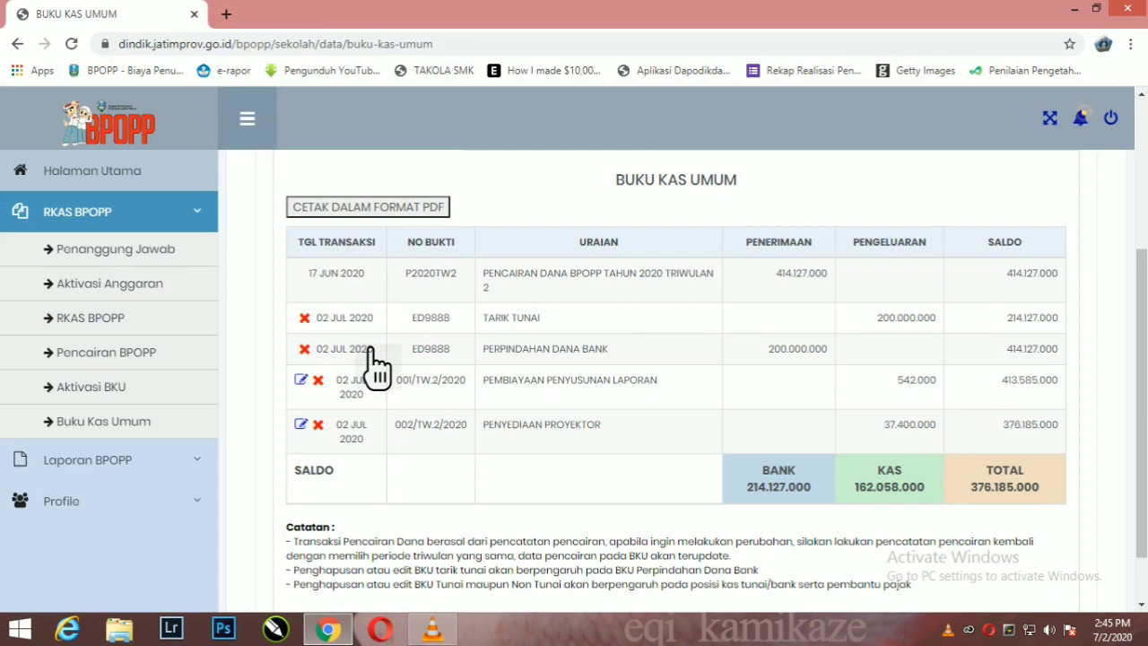
scroll(377, 364, "up", 1)
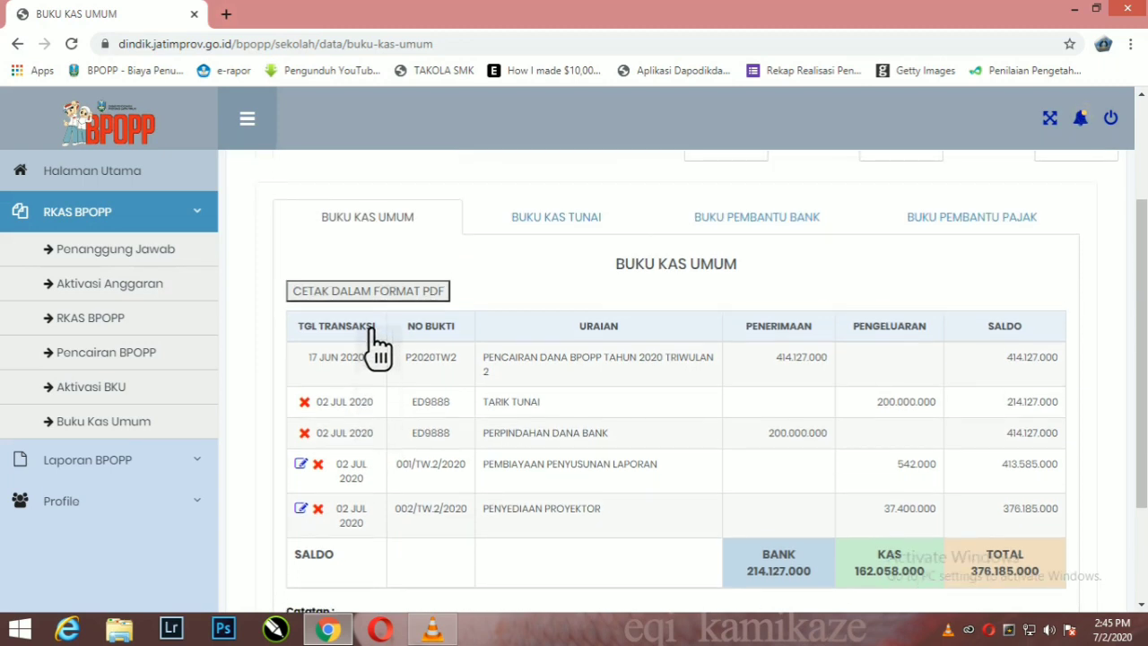